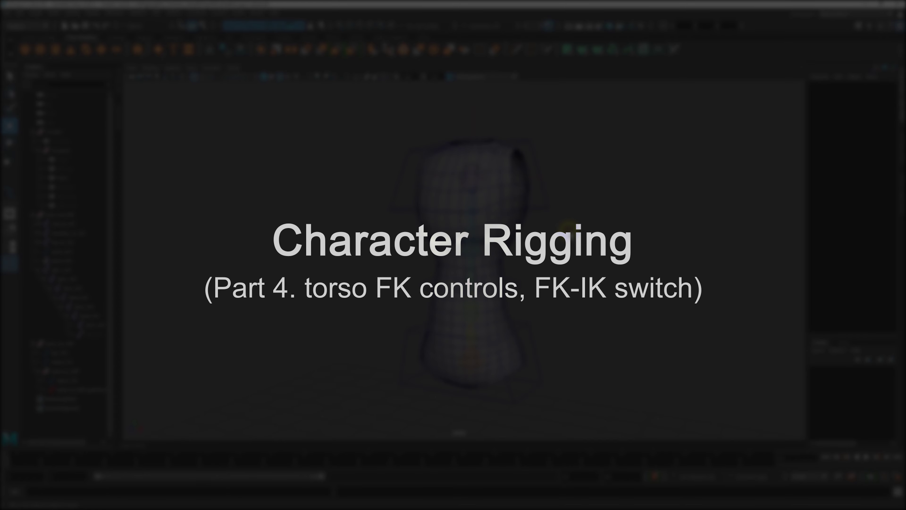
Orbit the persp view around the torso rig and select chest_CTR.
{"action": "mouse_move", "coordinate": [566, 227]}
{"action": "left_mouse_down", "text": "alt"}
{"action": "mouse_move", "coordinate": [620, 243]}
{"action": "mouse_move", "coordinate": [572, 243]}
{"action": "left_mouse_up", "text": "alt"}
{"action": "mouse_move", "coordinate": [594, 304]}
{"action": "left_mouse_down", "text": "alt"}
{"action": "mouse_move", "coordinate": [535, 296]}
{"action": "mouse_move", "coordinate": [526, 280]}
{"action": "mouse_move", "coordinate": [579, 290]}
{"action": "mouse_move", "coordinate": [534, 288]}
{"action": "mouse_move", "coordinate": [544, 288]}
{"action": "mouse_move", "coordinate": [530, 296]}
{"action": "mouse_move", "coordinate": [525, 285]}
{"action": "left_mouse_up", "text": "alt"}
{"action": "left_click", "coordinate": [522, 224]}
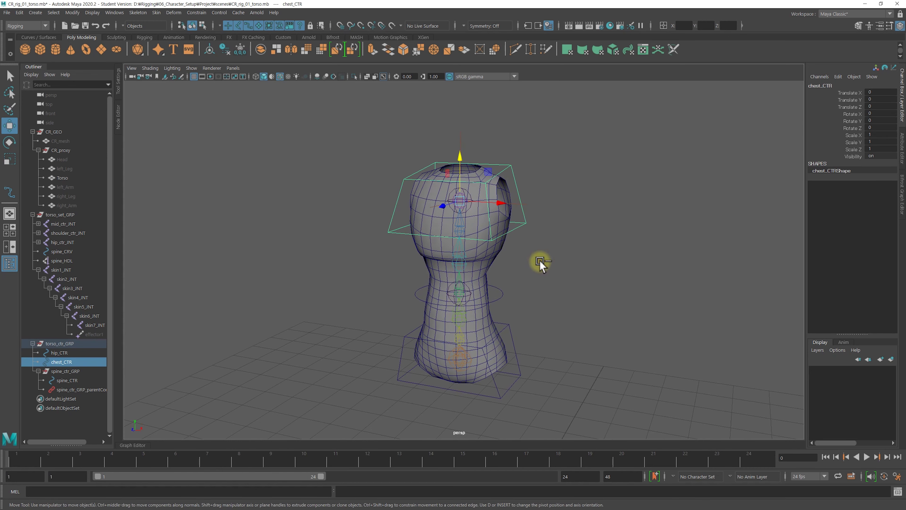
Enable drawing overrides on chest_CTR and set its override colour to green.
{"action": "key", "text": "ctrl+a"}
{"action": "mouse_move", "coordinate": [499, 257]}
{"action": "middle_mouse_down", "text": "alt"}
{"action": "mouse_move", "coordinate": [539, 255]}
{"action": "mouse_move", "coordinate": [614, 228]}
{"action": "middle_mouse_up", "text": "alt"}
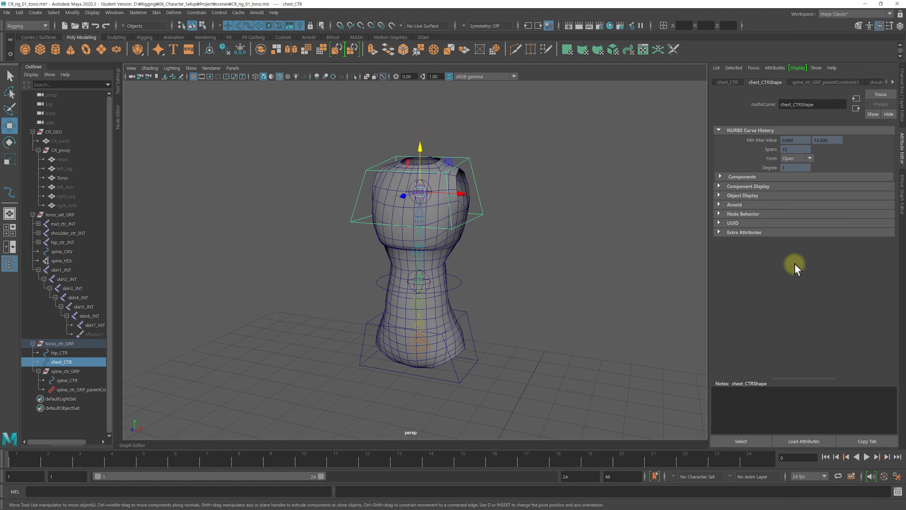
{"action": "left_click", "coordinate": [744, 196]}
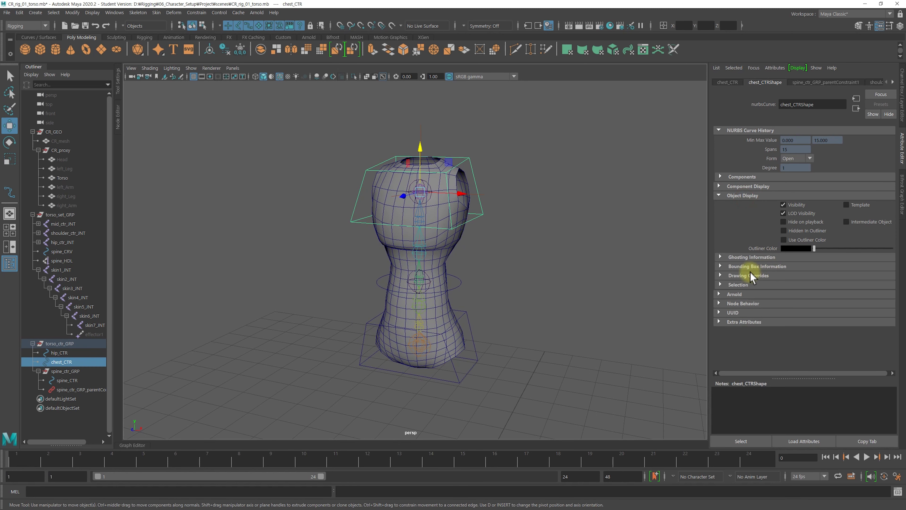
{"action": "left_click", "coordinate": [743, 277]}
{"action": "left_click", "coordinate": [784, 285]}
{"action": "scroll", "coordinate": [789, 285], "scroll_direction": "down", "scroll_amount": 2}
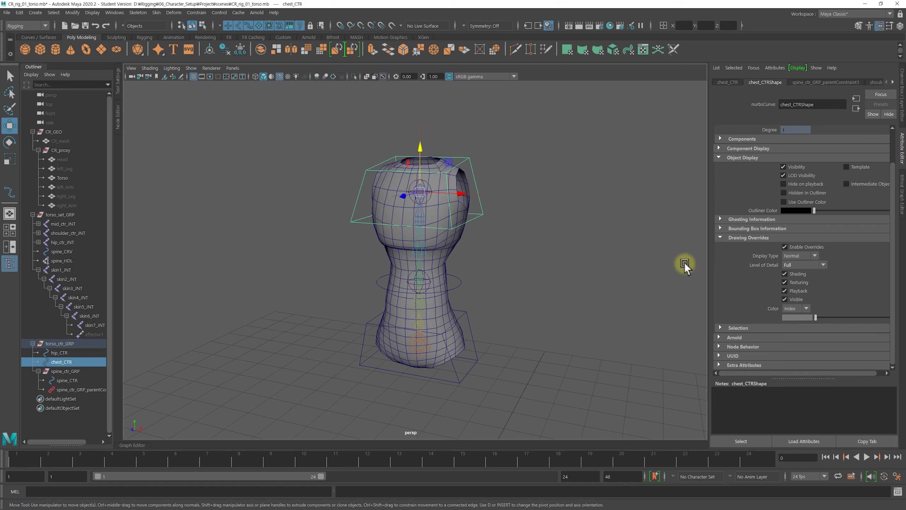
{"action": "scroll", "coordinate": [753, 246], "scroll_direction": "up", "scroll_amount": 2}
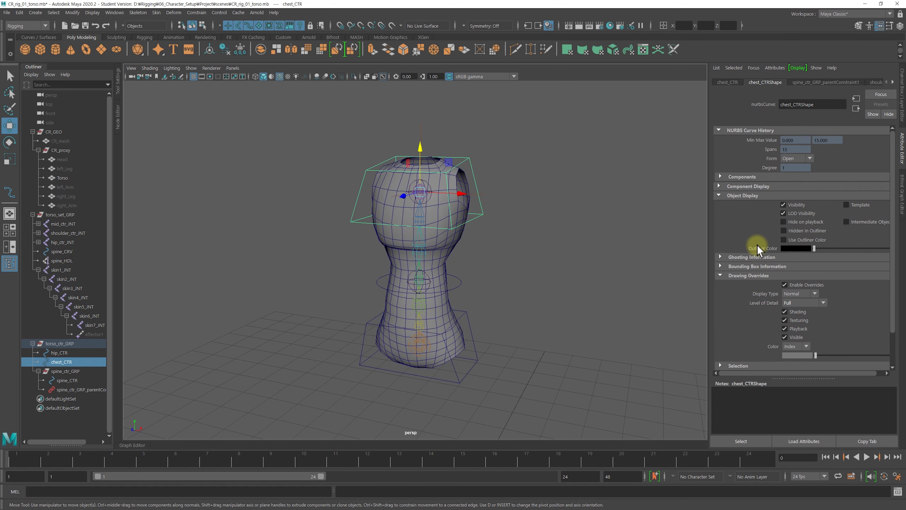
{"action": "scroll", "coordinate": [757, 292], "scroll_direction": "down", "scroll_amount": 2}
{"action": "mouse_move", "coordinate": [856, 317]}
{"action": "left_mouse_down"}
{"action": "mouse_move", "coordinate": [820, 317]}
{"action": "mouse_move", "coordinate": [876, 317]}
{"action": "mouse_move", "coordinate": [863, 318]}
{"action": "left_mouse_up"}
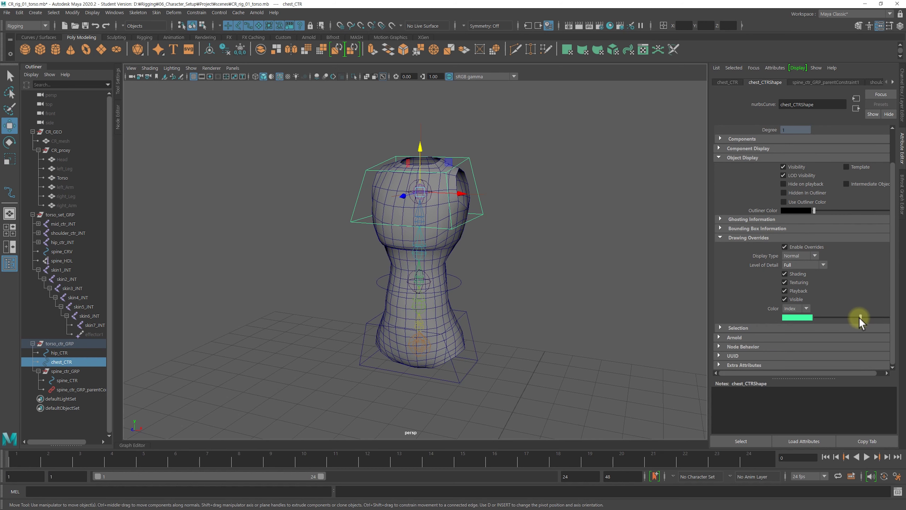
Enable drawing overrides on the spine control and set its colour to light blue.
{"action": "left_click", "coordinate": [472, 250]}
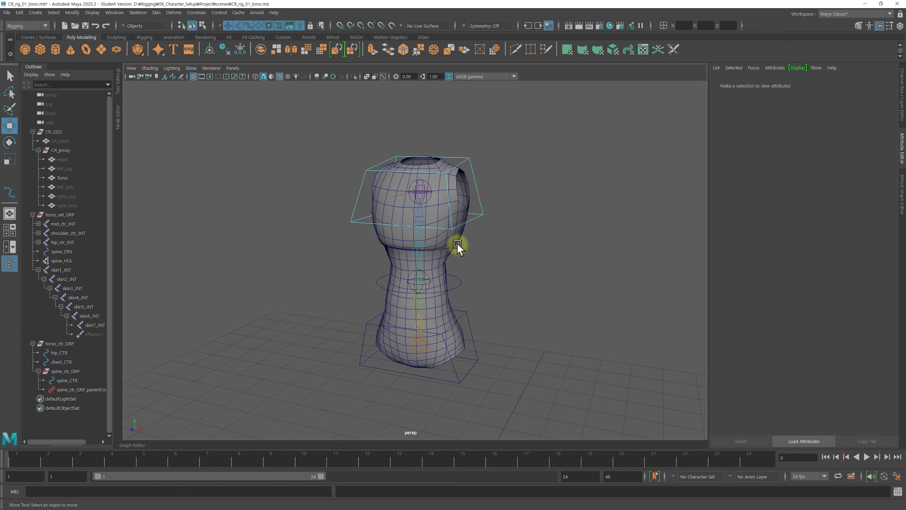
{"action": "left_click", "coordinate": [459, 289]}
{"action": "left_click", "coordinate": [789, 254]}
{"action": "left_click_drag", "start_coordinate": [847, 324], "coordinate": [863, 325]}
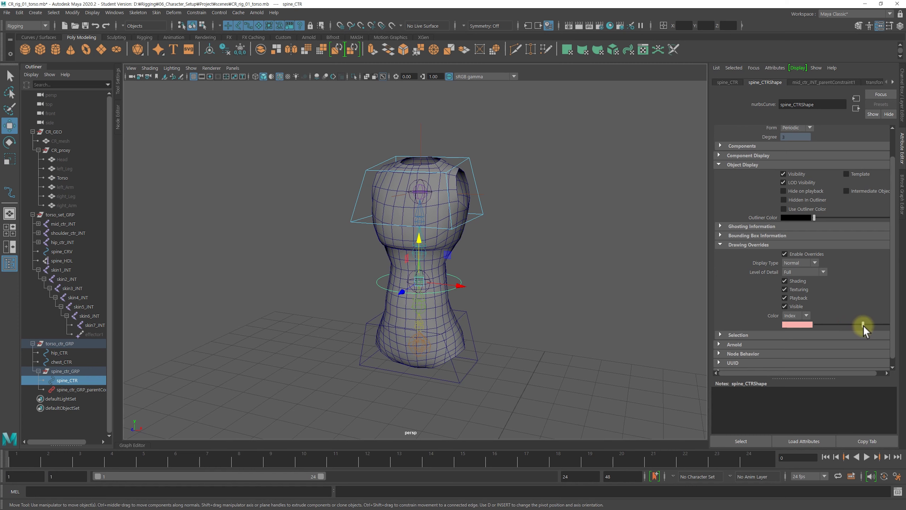
Enable drawing overrides on the hip control and set its colour to pink.
{"action": "left_click", "coordinate": [628, 307]}
{"action": "left_click", "coordinate": [476, 361]}
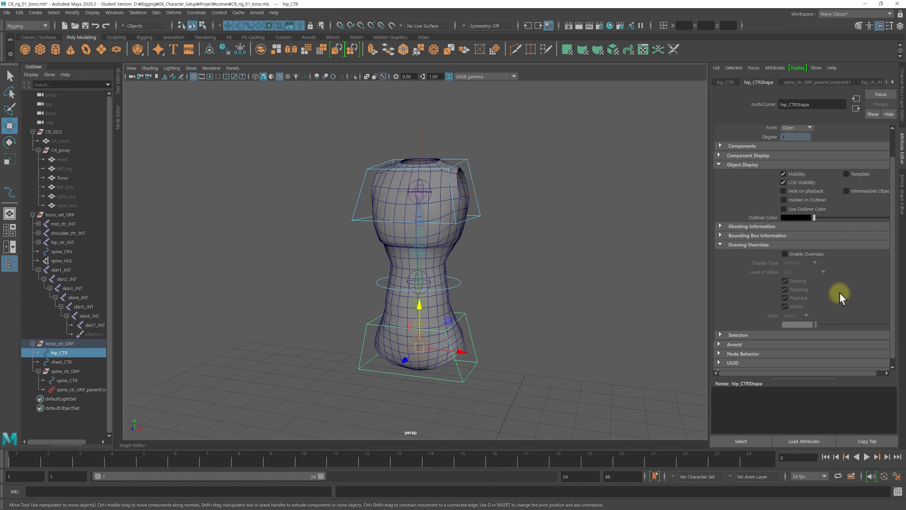
{"action": "left_click", "coordinate": [794, 254]}
{"action": "mouse_move", "coordinate": [816, 324]}
{"action": "left_mouse_down"}
{"action": "mouse_move", "coordinate": [879, 324]}
{"action": "mouse_move", "coordinate": [870, 325]}
{"action": "left_mouse_up"}
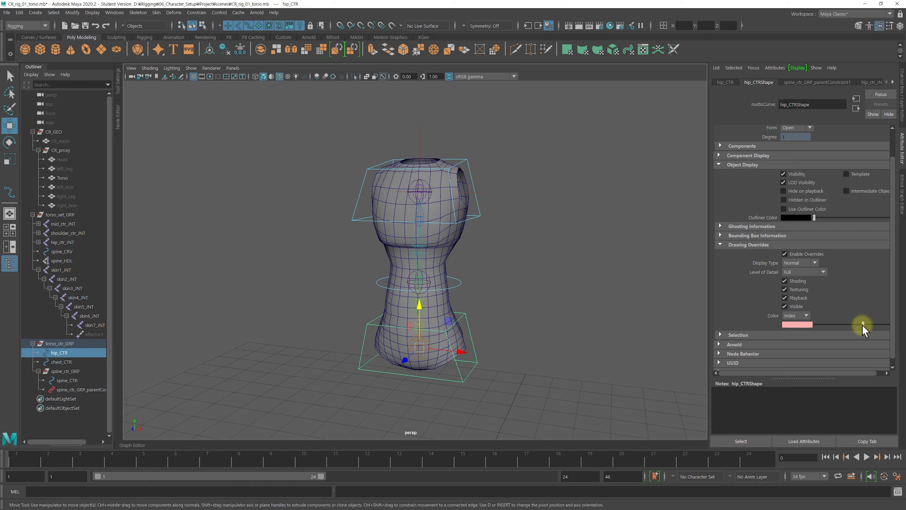
{"action": "left_click", "coordinate": [566, 307]}
{"action": "mouse_move", "coordinate": [489, 294]}
{"action": "left_mouse_down", "text": "alt"}
{"action": "mouse_move", "coordinate": [603, 290]}
{"action": "mouse_move", "coordinate": [467, 296]}
{"action": "left_mouse_up", "text": "alt"}
{"action": "mouse_move", "coordinate": [405, 340]}
{"action": "left_mouse_down", "text": "alt"}
{"action": "mouse_move", "coordinate": [543, 305]}
{"action": "mouse_move", "coordinate": [506, 270]}
{"action": "mouse_move", "coordinate": [502, 281]}
{"action": "mouse_move", "coordinate": [526, 282]}
{"action": "mouse_move", "coordinate": [509, 279]}
{"action": "left_mouse_up", "text": "alt"}
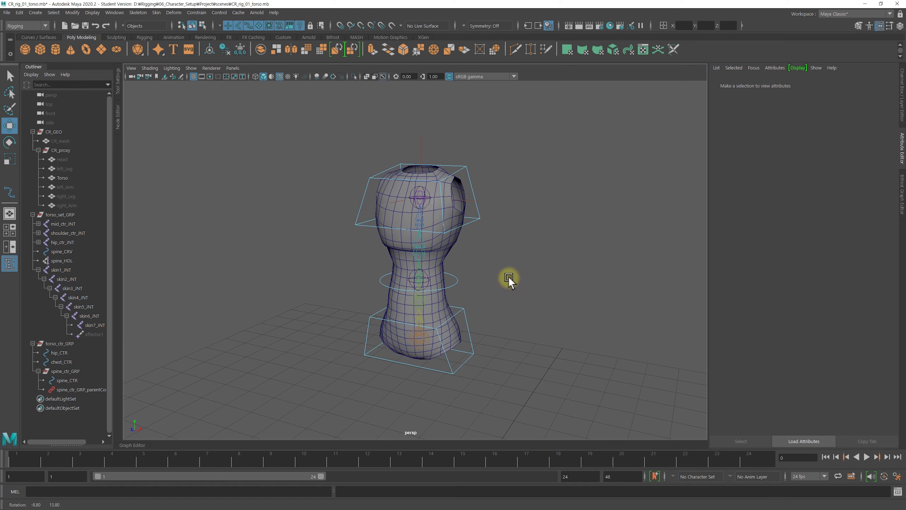
Rename the torso_ctr_GRP control group to torso_IKctr_GRP.
{"action": "left_click", "coordinate": [60, 343]}
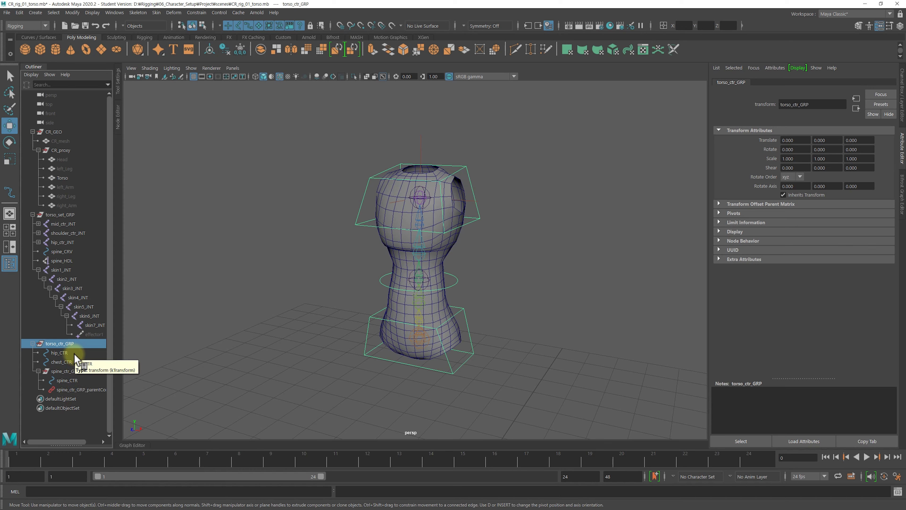
{"action": "left_click", "coordinate": [38, 371]}
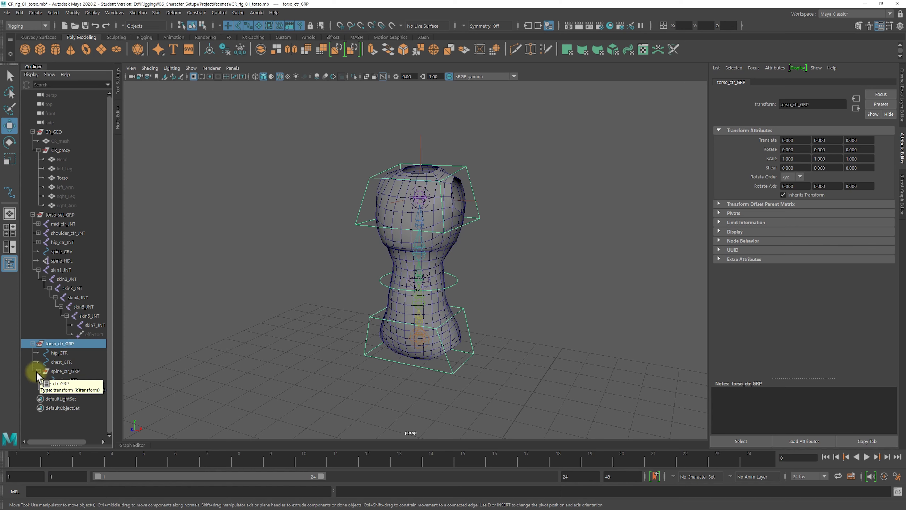
{"action": "left_click", "coordinate": [61, 362]}
{"action": "left_click", "coordinate": [233, 334]}
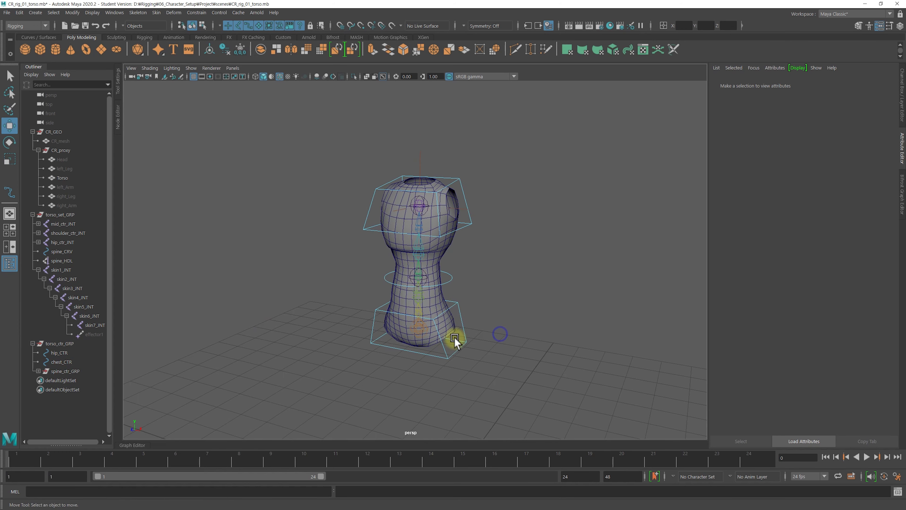
{"action": "middle_click_drag", "start_coordinate": [455, 343], "coordinate": [479, 318], "text": "alt"}
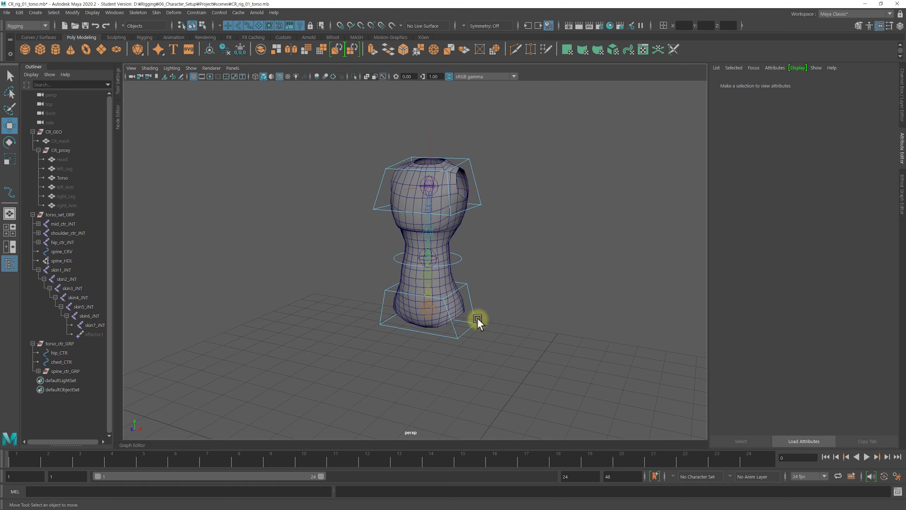
{"action": "left_click", "coordinate": [61, 343]}
{"action": "double_click", "coordinate": [55, 344]}
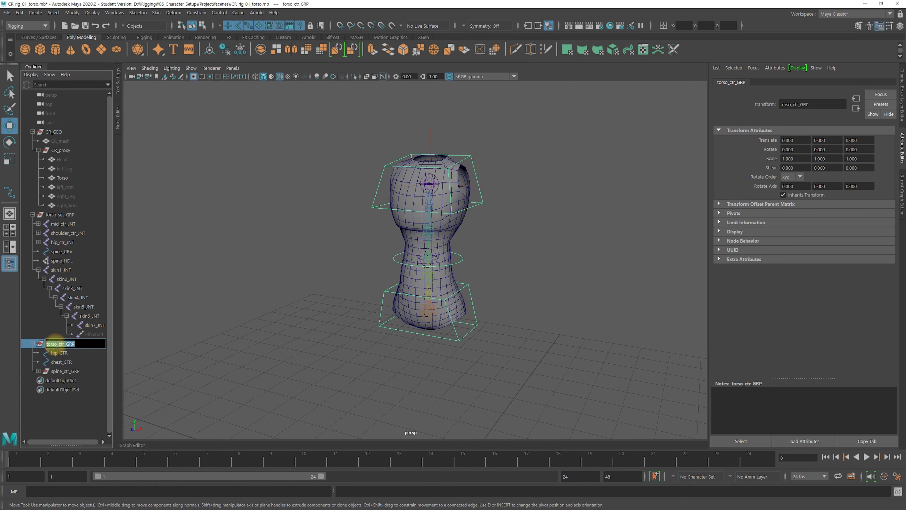
{"action": "left_click", "coordinate": [59, 344]}
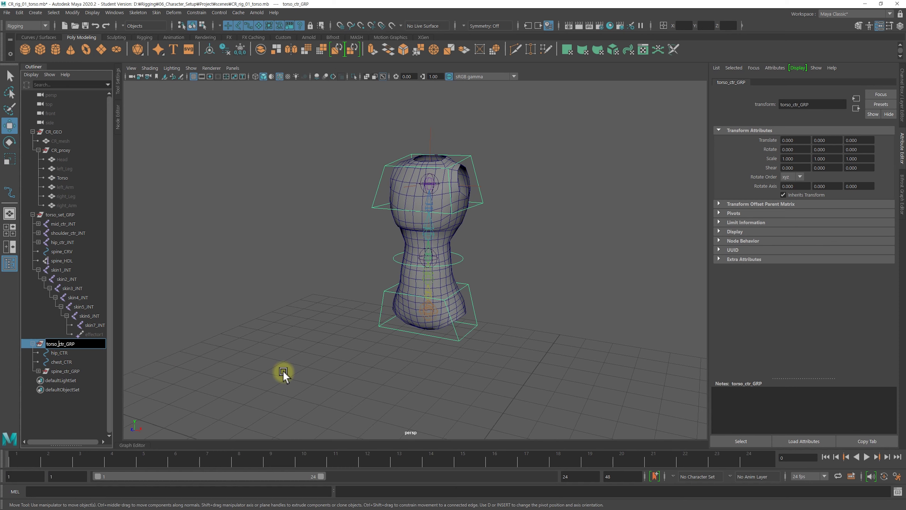
{"action": "type", "text": "l"}
{"action": "type", "text": "IK"}
{"action": "key", "text": "Return"}
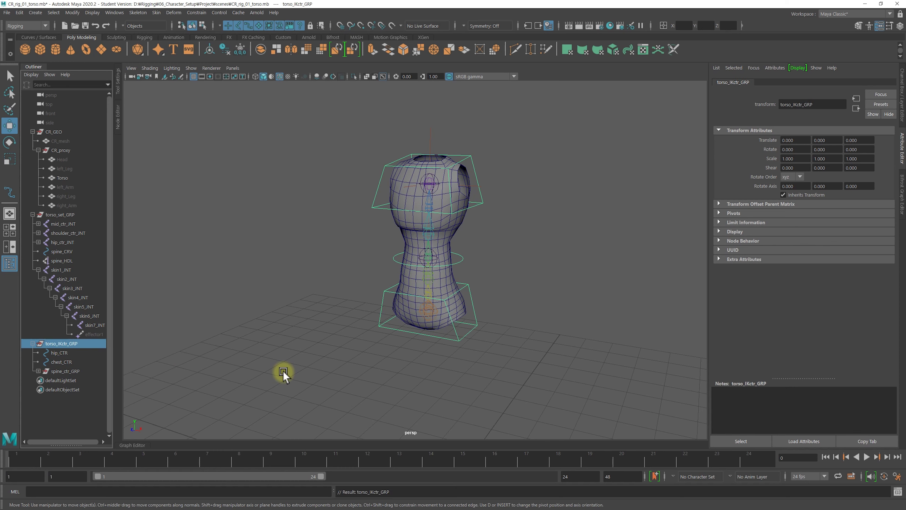
Duplicate torso_IKctr_GRP and rename the copy torso_FKctr_GRP.
{"action": "left_click", "coordinate": [289, 323]}
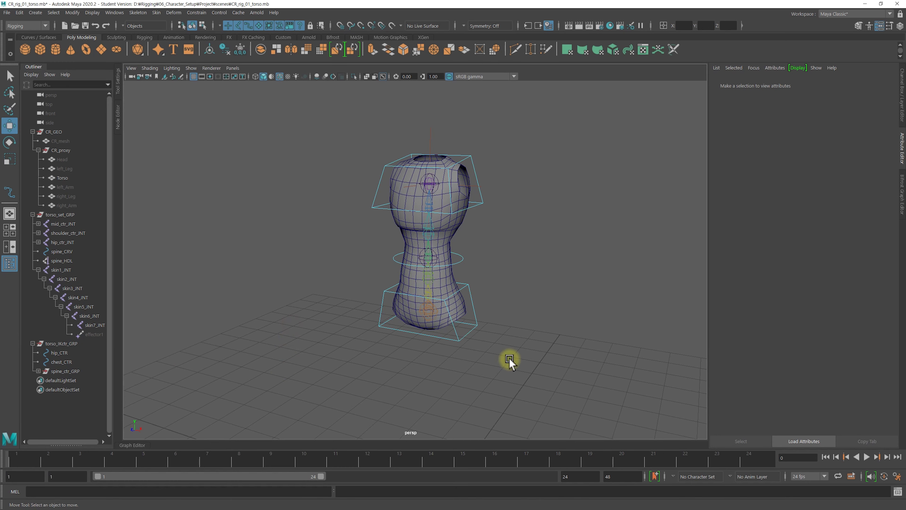
{"action": "left_click", "coordinate": [465, 333]}
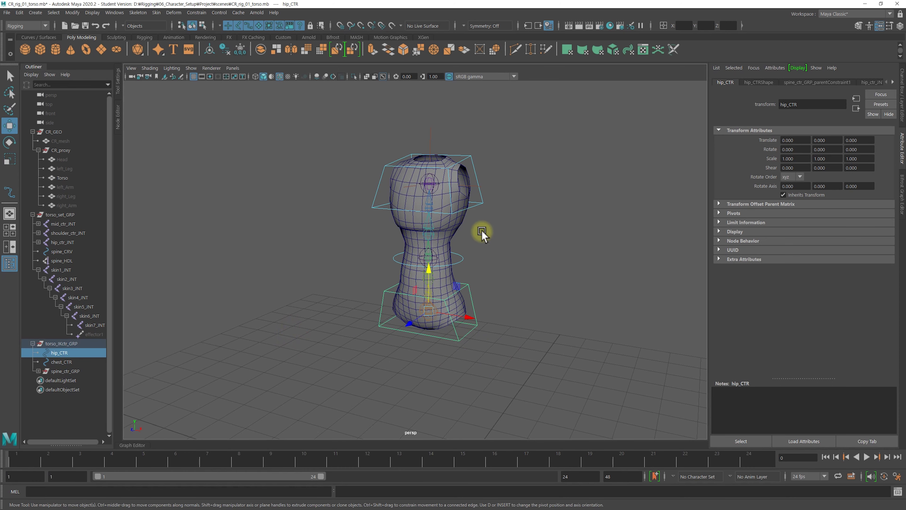
{"action": "left_click", "coordinate": [59, 344]}
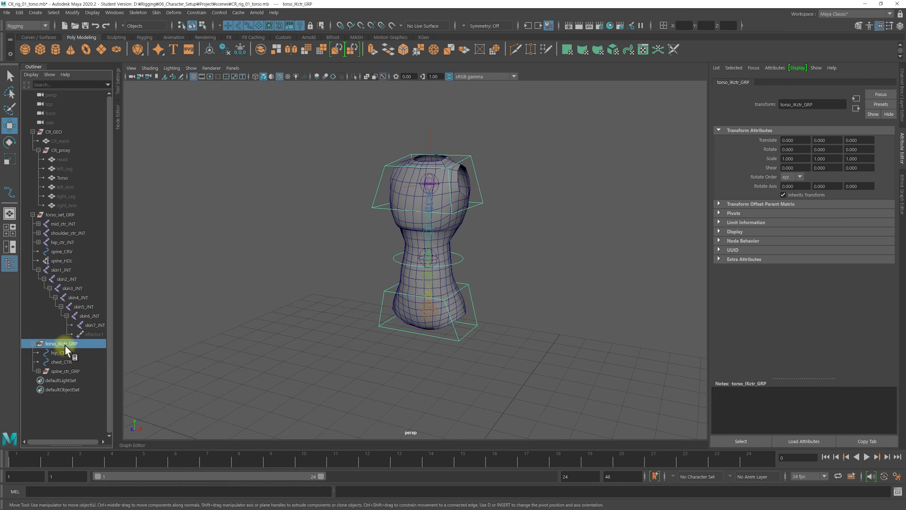
{"action": "key", "text": "ctrl+d"}
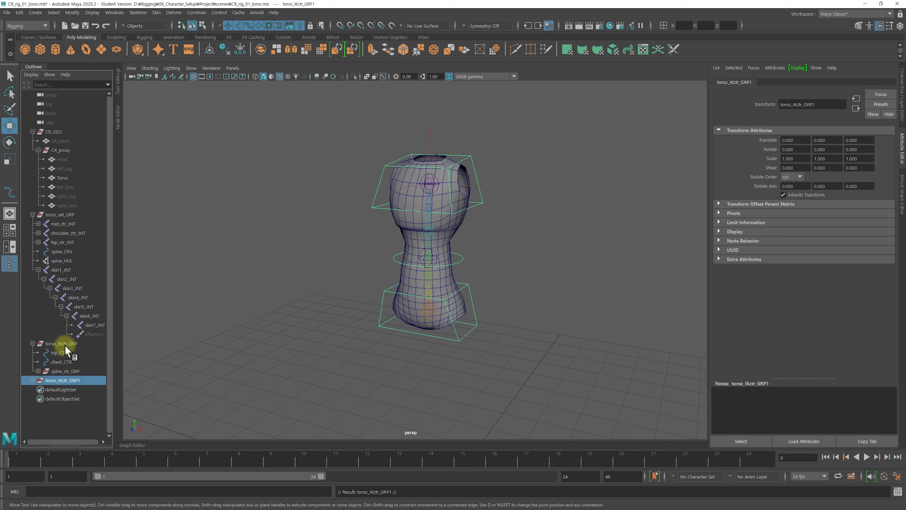
{"action": "left_click", "coordinate": [31, 380]}
{"action": "double_click", "coordinate": [63, 380]}
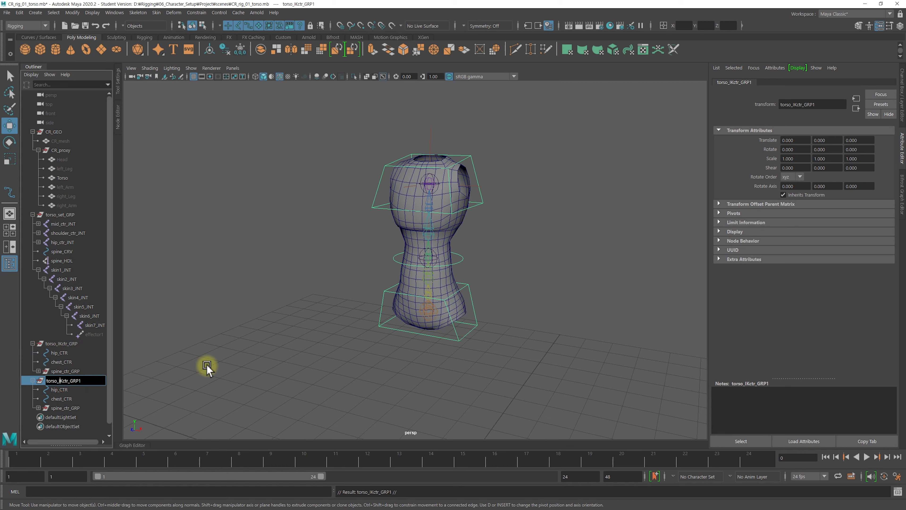
{"action": "type", "text": "F"}
{"action": "key", "text": "BackSpace"}
{"action": "key", "text": "Return"}
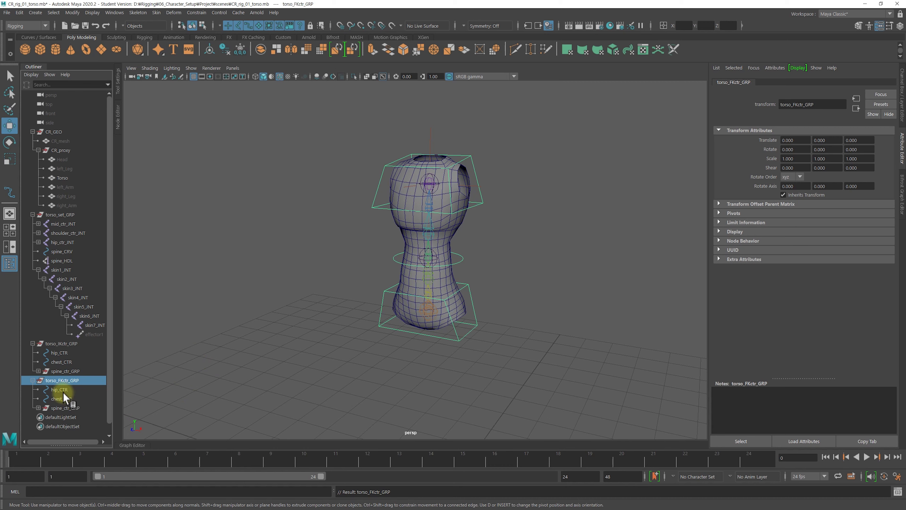
Rename the IK group's hip and chest controls to hipIK_CTR and chestIK_CTR.
{"action": "left_click", "coordinate": [63, 390]}
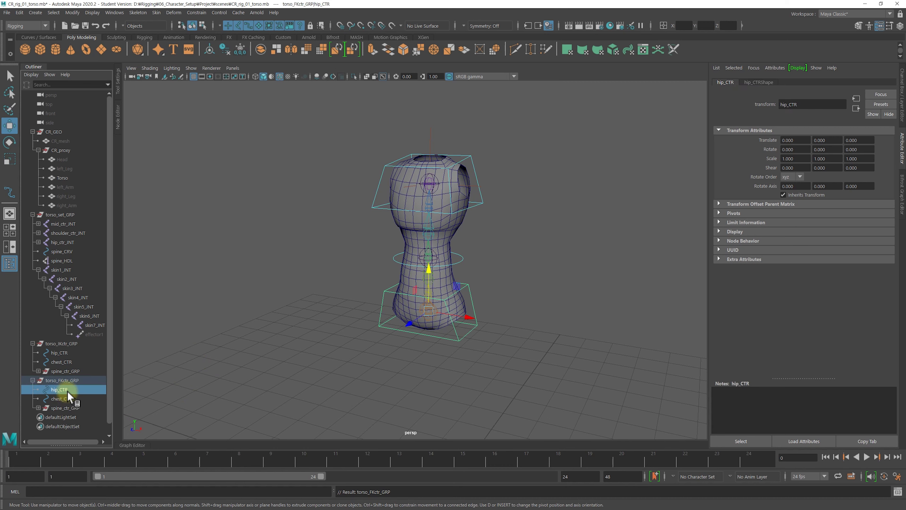
{"action": "left_click", "coordinate": [66, 399]}
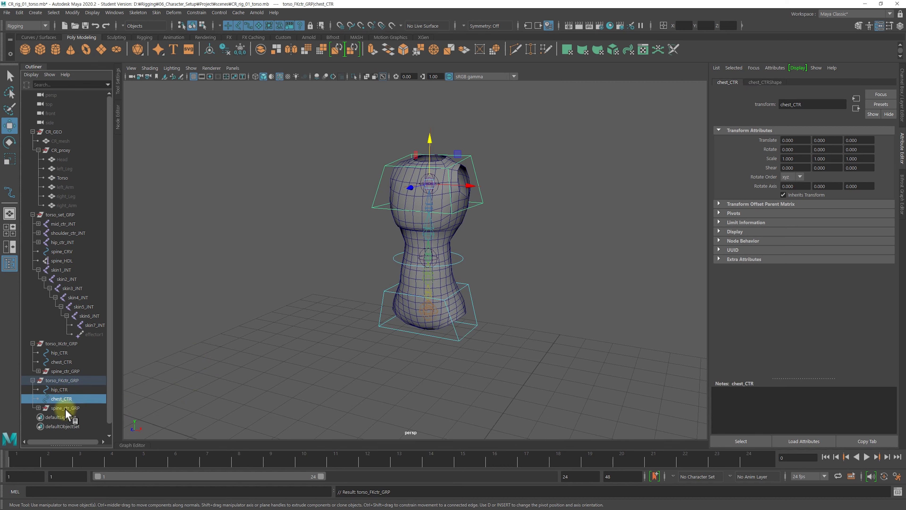
{"action": "mouse_move", "coordinate": [375, 340]}
{"action": "left_mouse_down", "text": "alt"}
{"action": "mouse_move", "coordinate": [405, 330]}
{"action": "mouse_move", "coordinate": [383, 336]}
{"action": "mouse_move", "coordinate": [384, 323]}
{"action": "left_mouse_up", "text": "alt"}
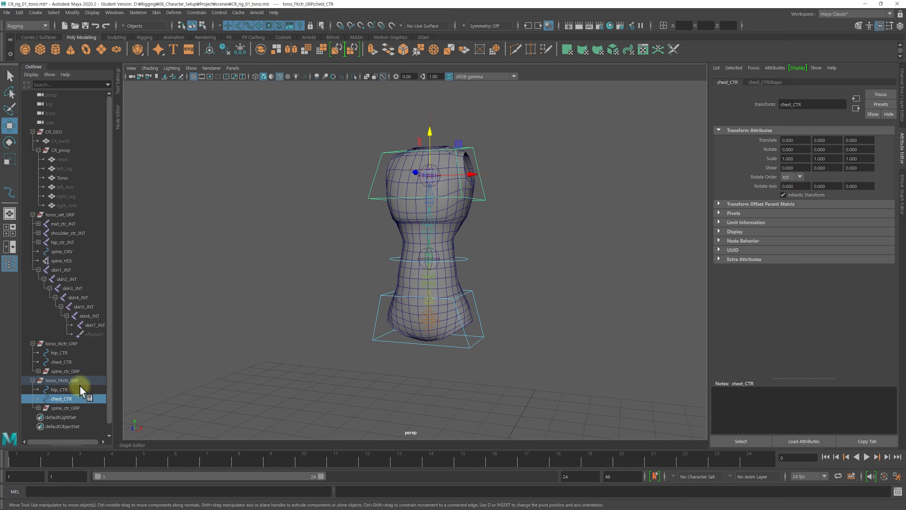
{"action": "left_click", "coordinate": [59, 354]}
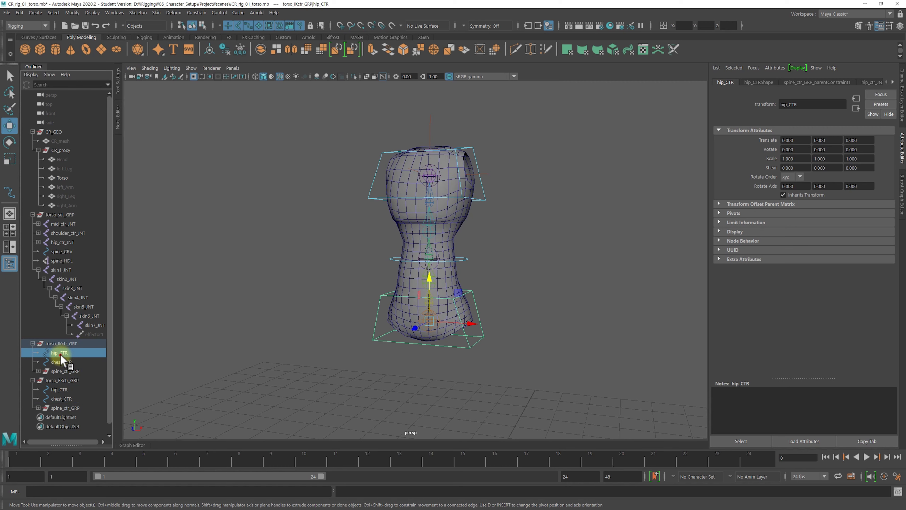
{"action": "double_click", "coordinate": [61, 354]}
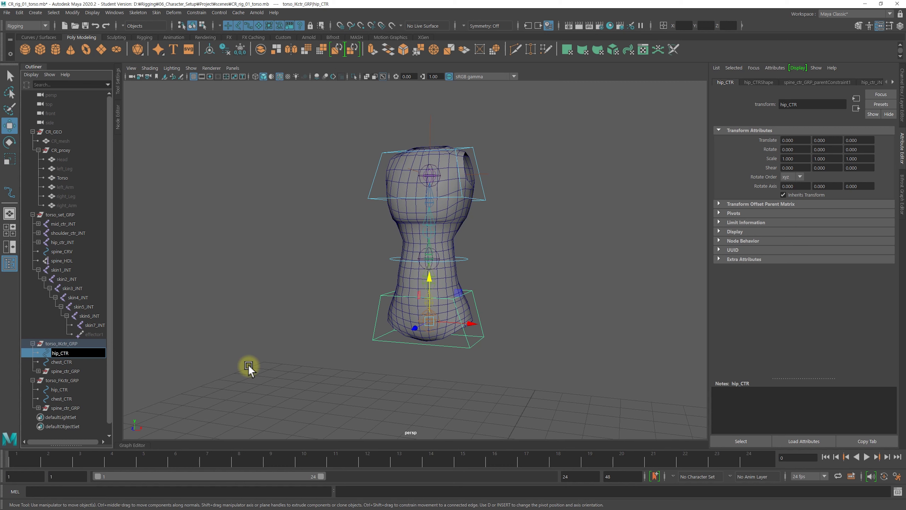
{"action": "type", "text": "IK"}
{"action": "key", "text": "Return"}
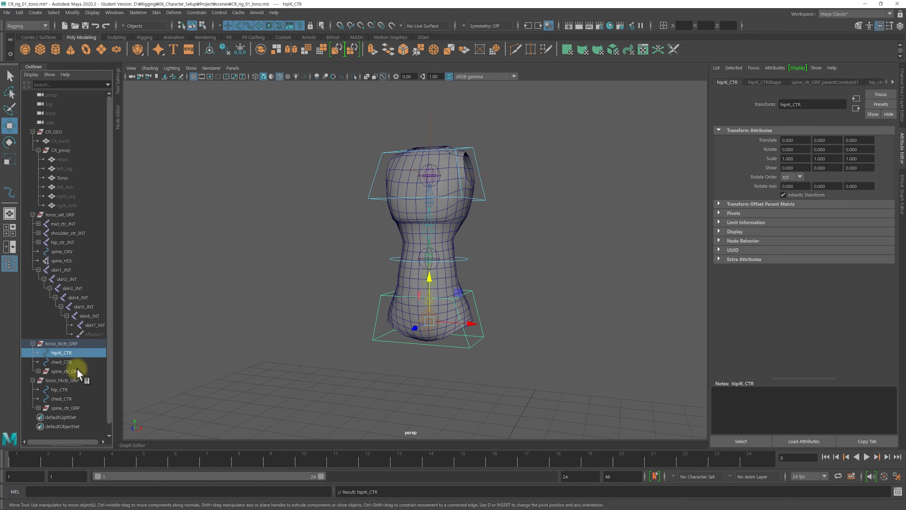
{"action": "double_click", "coordinate": [66, 362]}
{"action": "key", "text": "Right"}
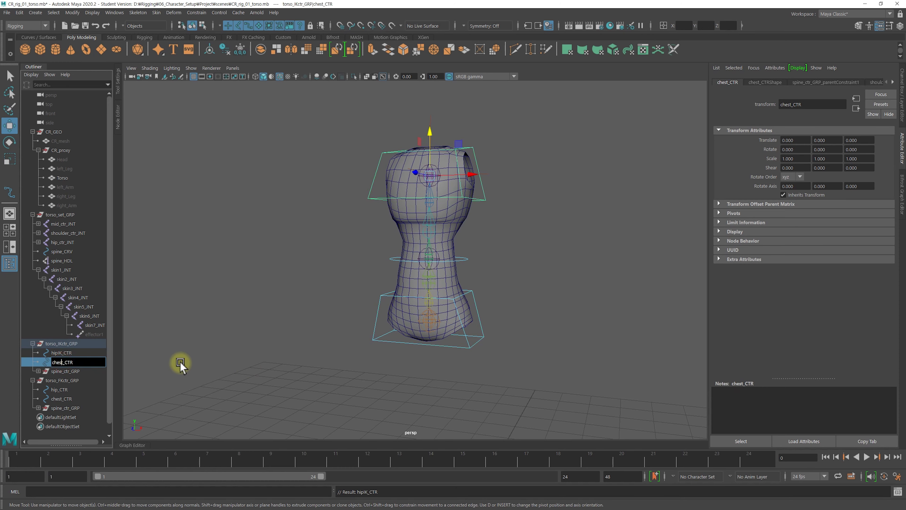
{"action": "type", "text": "IK"}
{"action": "key", "text": "Return"}
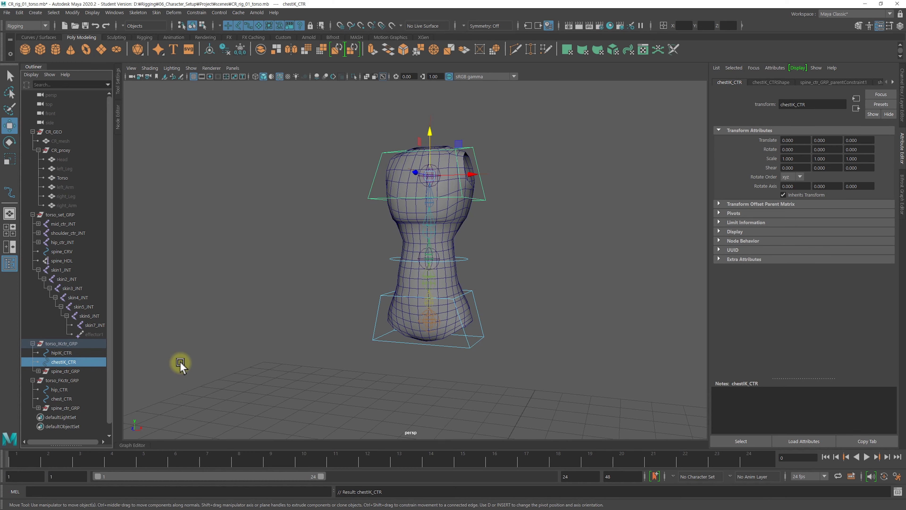
Rename the FK group's hip and chest controls to hipFK_CTR and chestFK_CTR.
{"action": "left_click", "coordinate": [58, 390]}
{"action": "double_click", "coordinate": [59, 390]}
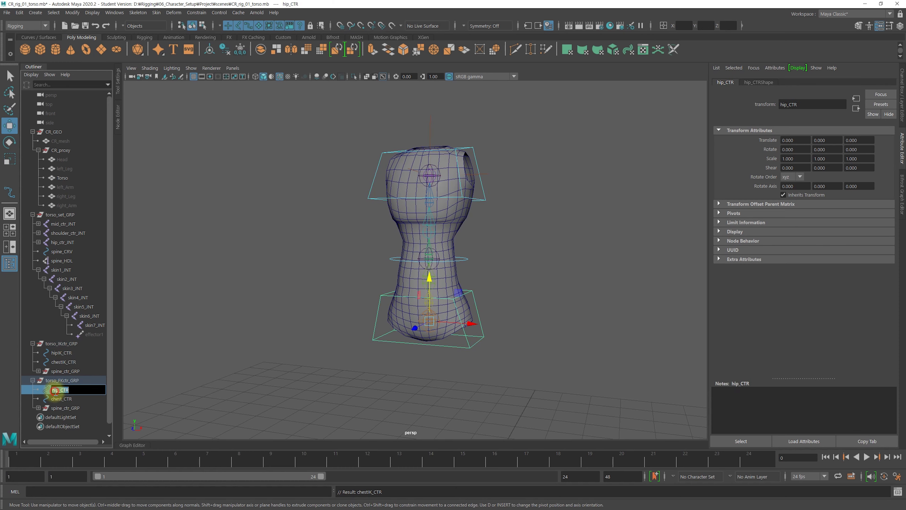
{"action": "type", "text": "FK"}
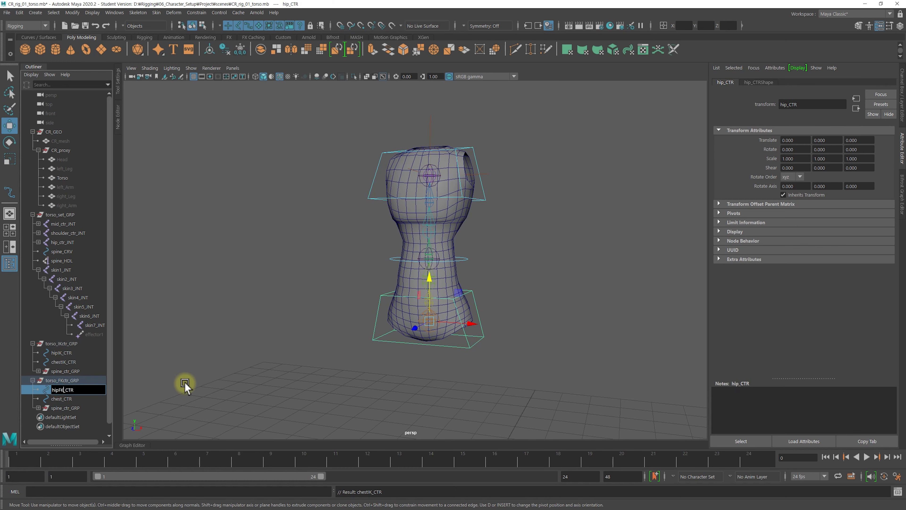
{"action": "key", "text": "Return"}
{"action": "double_click", "coordinate": [62, 399]}
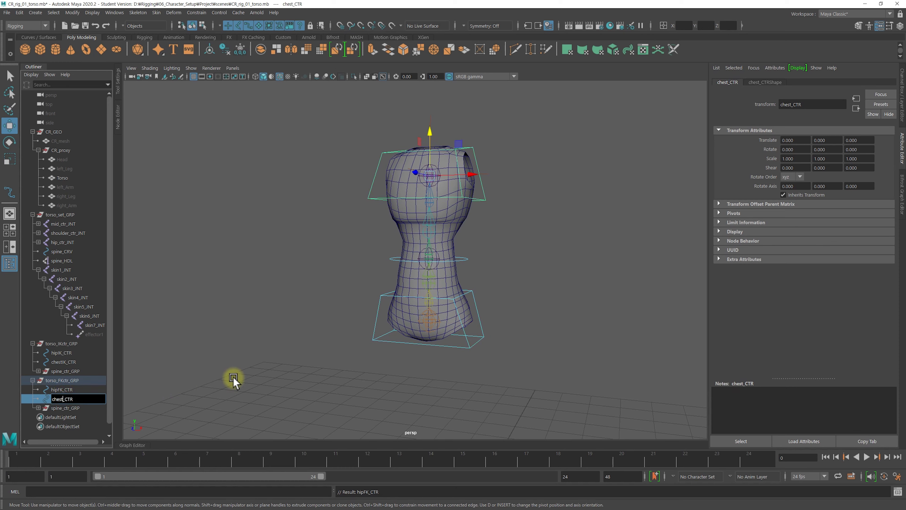
{"action": "type", "text": "FK"}
{"action": "key", "text": "Return"}
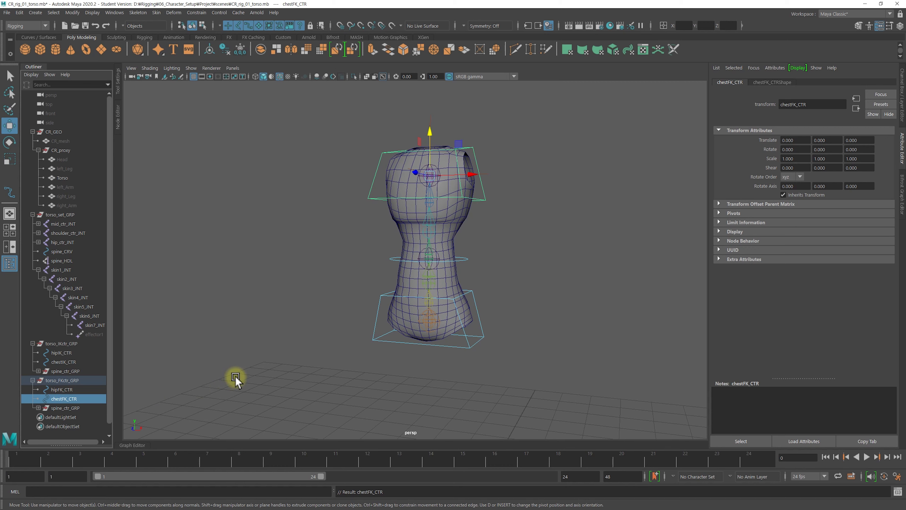
{"action": "middle_click_drag", "start_coordinate": [63, 399], "coordinate": [63, 412]}
Delete the parent constraint on the FK group's spine_ctr_GRP.
{"action": "left_click", "coordinate": [63, 410]}
{"action": "scroll", "coordinate": [66, 414], "scroll_direction": "down", "scroll_amount": 1}
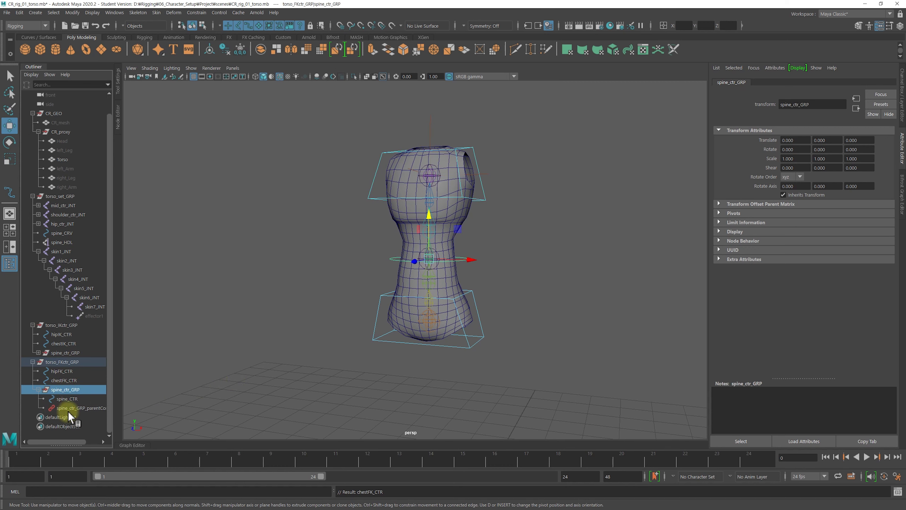
{"action": "left_click", "coordinate": [73, 409]}
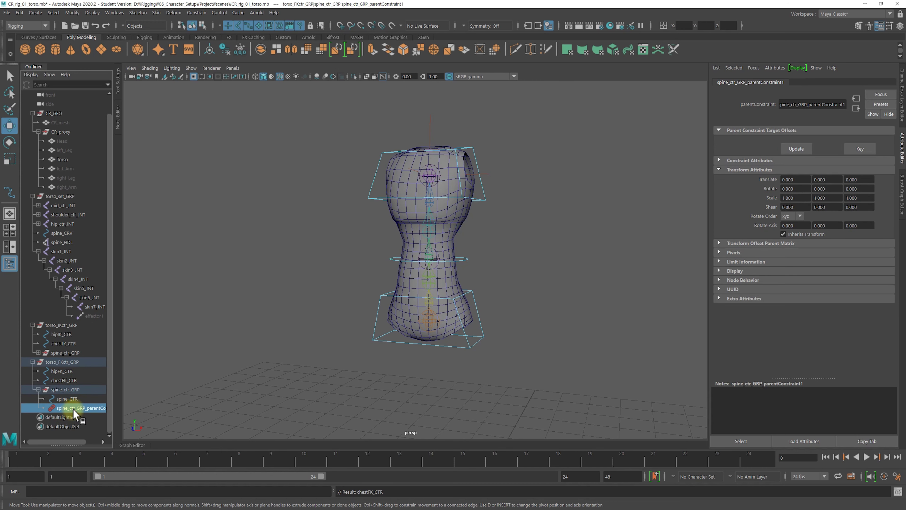
{"action": "key", "text": "Delete"}
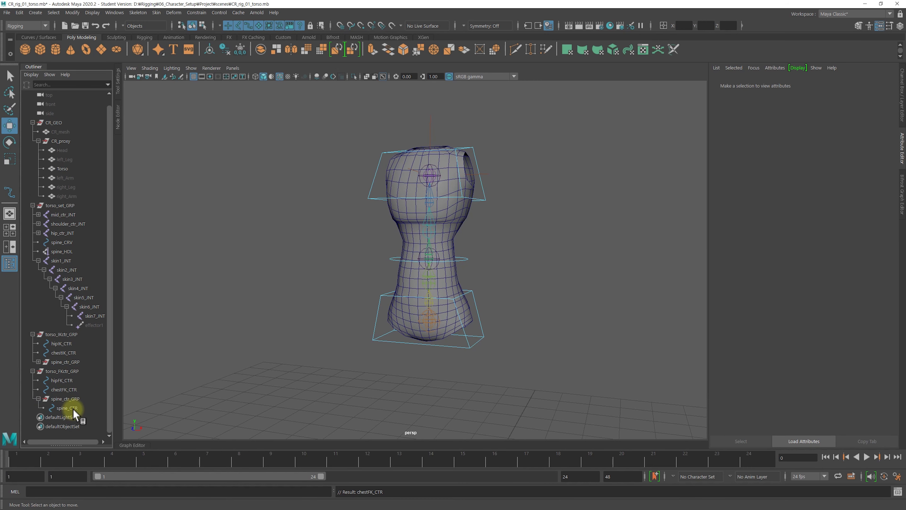
Duplicate spine_CTR and move the copy, spine_CTR1, down to translate Y -0.409.
{"action": "left_click", "coordinate": [67, 400]}
{"action": "left_click", "coordinate": [74, 410]}
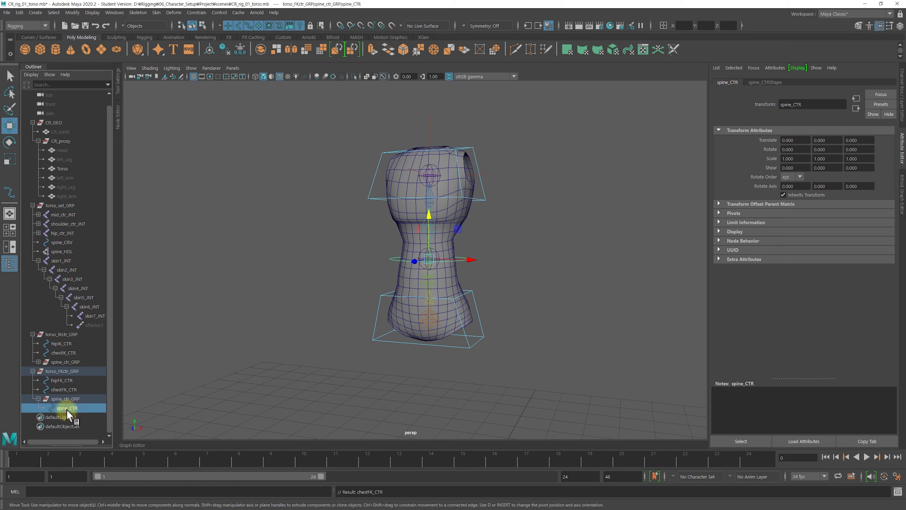
{"action": "mouse_move", "coordinate": [480, 320]}
{"action": "left_mouse_down", "text": "alt"}
{"action": "mouse_move", "coordinate": [496, 304]}
{"action": "mouse_move", "coordinate": [330, 292]}
{"action": "left_mouse_up", "text": "alt"}
{"action": "right_click_drag", "start_coordinate": [330, 292], "coordinate": [455, 299], "text": "alt"}
{"action": "left_click_drag", "start_coordinate": [456, 299], "coordinate": [384, 295], "text": "alt"}
{"action": "left_click_drag", "start_coordinate": [434, 212], "coordinate": [478, 245], "text": "alt"}
{"action": "mouse_move", "coordinate": [355, 250]}
{"action": "left_mouse_down", "text": "alt"}
{"action": "mouse_move", "coordinate": [441, 250]}
{"action": "mouse_move", "coordinate": [446, 211]}
{"action": "mouse_move", "coordinate": [386, 246]}
{"action": "mouse_move", "coordinate": [438, 245]}
{"action": "mouse_move", "coordinate": [376, 245]}
{"action": "left_mouse_up", "text": "alt"}
{"action": "mouse_move", "coordinate": [457, 197]}
{"action": "left_mouse_down", "text": "alt"}
{"action": "mouse_move", "coordinate": [477, 263]}
{"action": "mouse_move", "coordinate": [455, 210]}
{"action": "mouse_move", "coordinate": [452, 236]}
{"action": "mouse_move", "coordinate": [426, 225]}
{"action": "mouse_move", "coordinate": [453, 223]}
{"action": "mouse_move", "coordinate": [446, 200]}
{"action": "left_mouse_up", "text": "alt"}
{"action": "key", "text": "ctrl+d"}
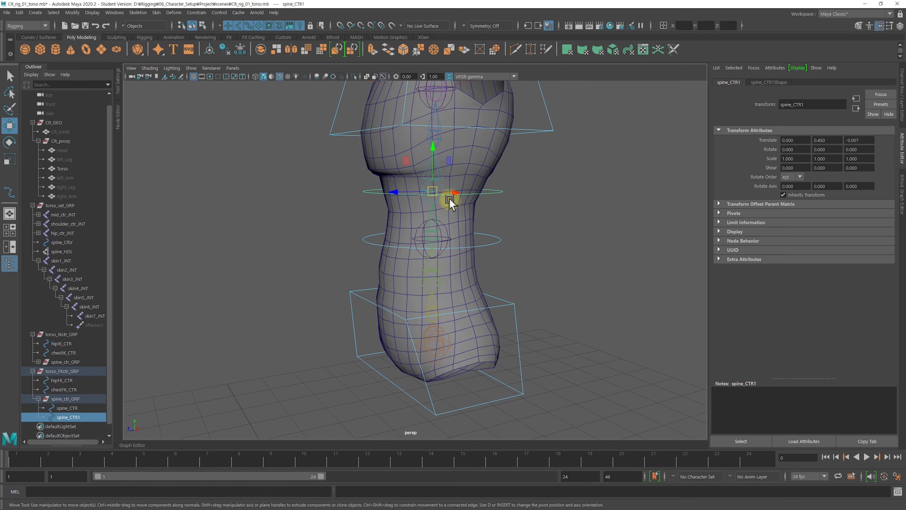
{"action": "left_click_drag", "start_coordinate": [433, 191], "coordinate": [432, 282]}
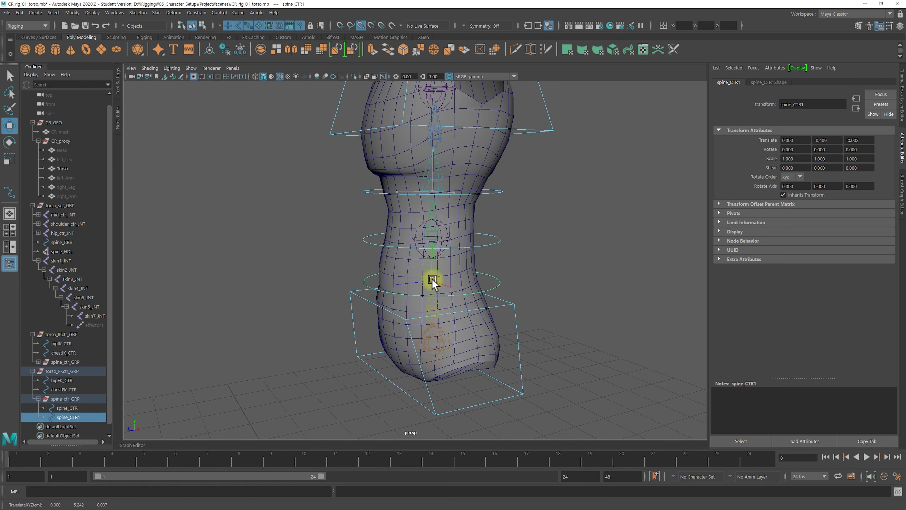
{"action": "mouse_move", "coordinate": [330, 279]}
{"action": "left_mouse_down", "text": "alt"}
{"action": "mouse_move", "coordinate": [410, 275]}
{"action": "mouse_move", "coordinate": [344, 269]}
{"action": "mouse_move", "coordinate": [385, 273]}
{"action": "left_mouse_up", "text": "alt"}
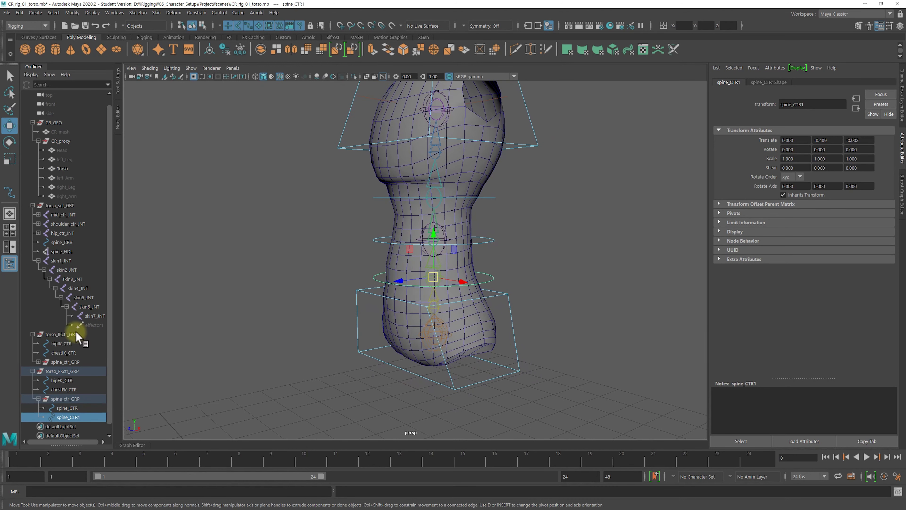
{"action": "left_click", "coordinate": [67, 334]}
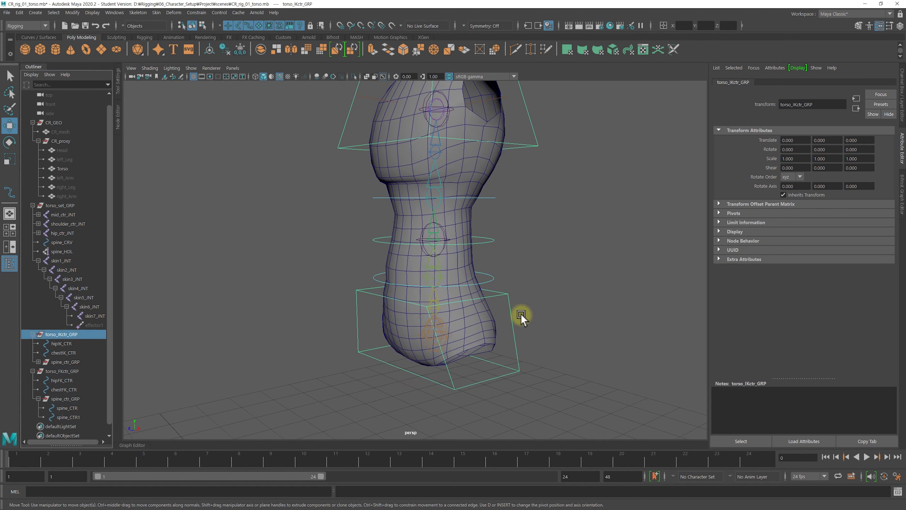
Hide torso_IKctr_GRP with Ctrl+H so only FK controls show on the torso.
{"action": "key", "text": "ctrl+h"}
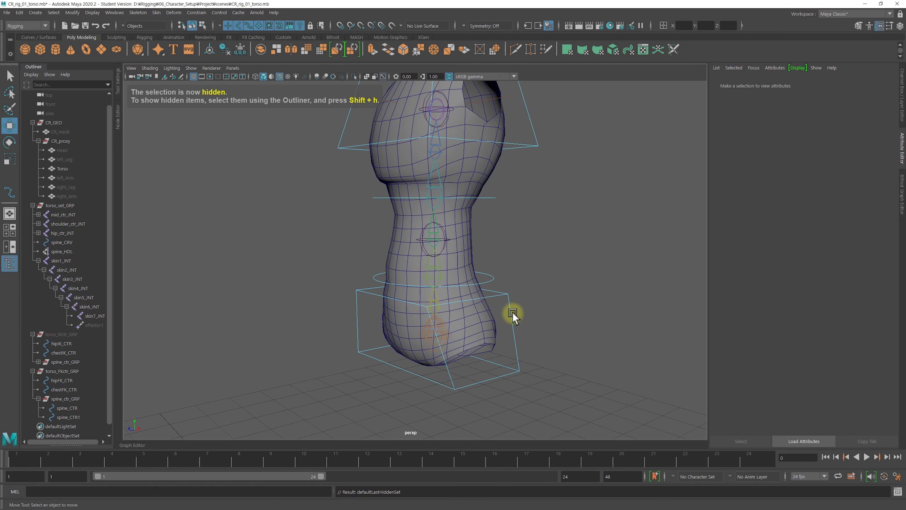
{"action": "scroll", "coordinate": [540, 302], "scroll_direction": "down", "scroll_amount": 1}
{"action": "scroll", "coordinate": [540, 303], "scroll_direction": "down", "scroll_amount": 2}
{"action": "mouse_move", "coordinate": [411, 300]}
{"action": "left_mouse_down", "text": "alt"}
{"action": "mouse_move", "coordinate": [466, 296]}
{"action": "mouse_move", "coordinate": [424, 295]}
{"action": "mouse_move", "coordinate": [425, 307]}
{"action": "mouse_move", "coordinate": [499, 306]}
{"action": "mouse_move", "coordinate": [197, 317]}
{"action": "left_mouse_up", "text": "alt"}
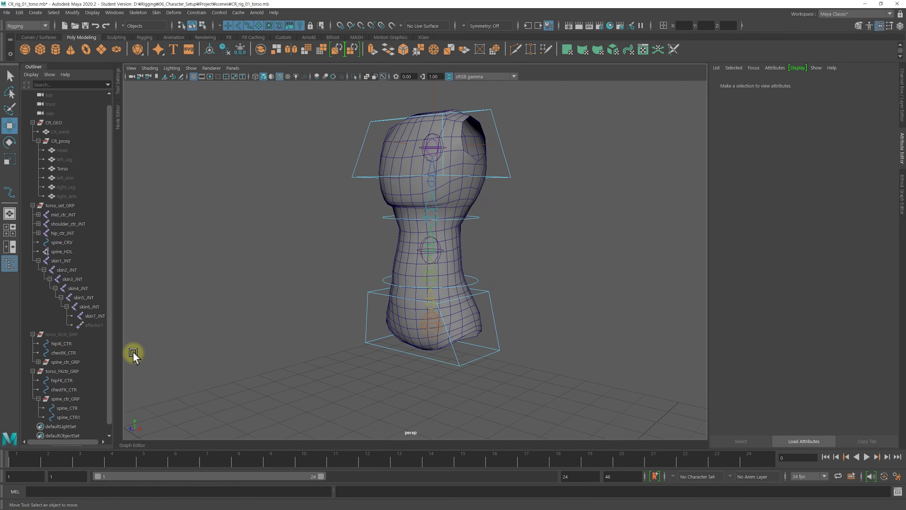
{"action": "left_click", "coordinate": [68, 408]}
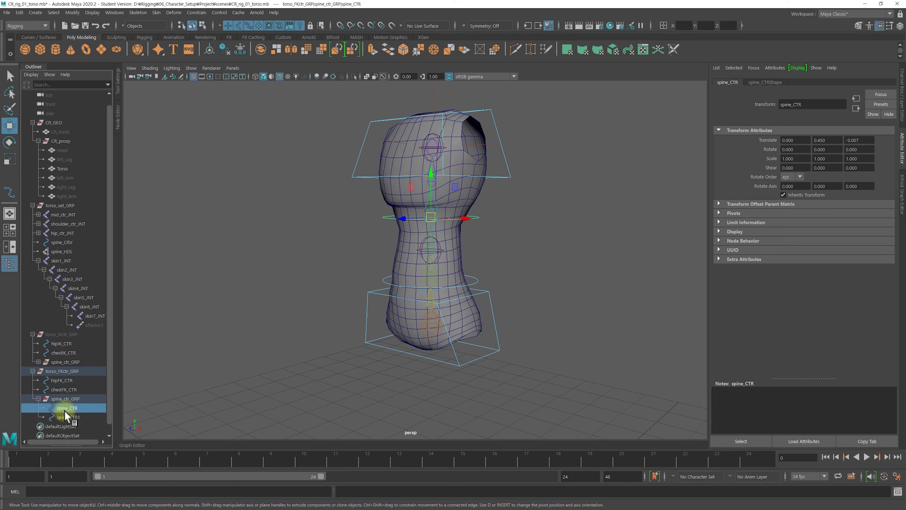
Rename spine_CTR1 to spine1FK_CTR and spine_CTR to spine2FK_CTR.
{"action": "left_click", "coordinate": [476, 283]}
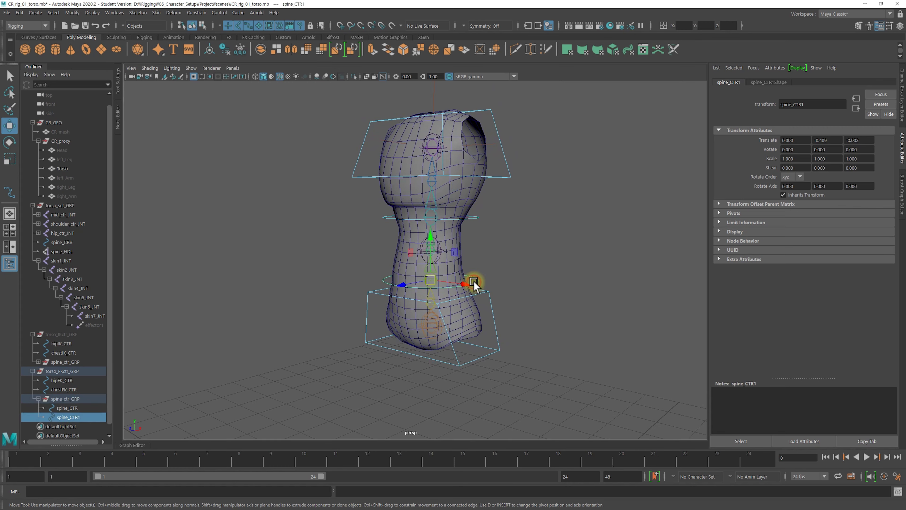
{"action": "double_click", "coordinate": [68, 417]}
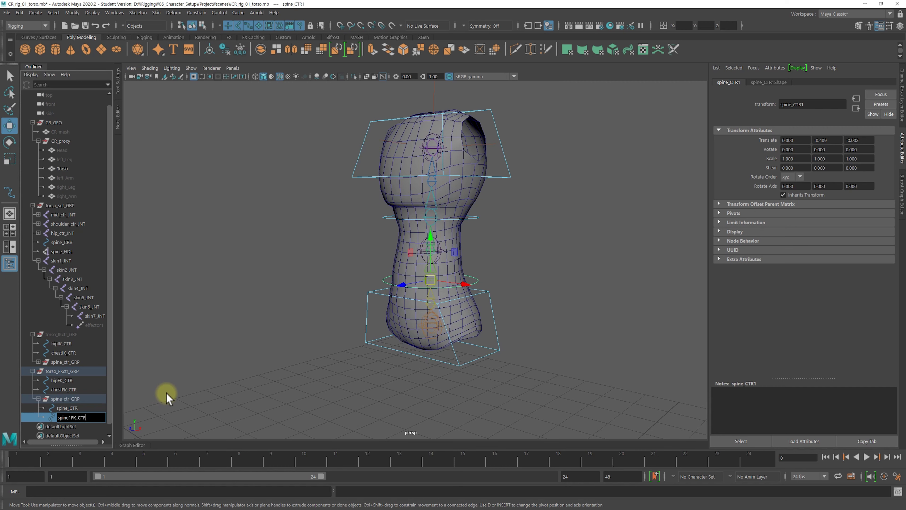
{"action": "double_click", "coordinate": [64, 408]}
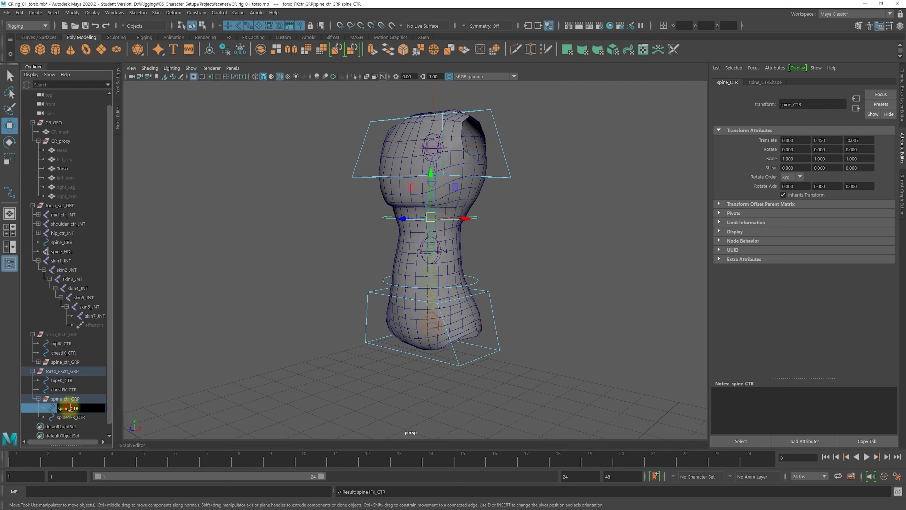
{"action": "type", "text": "2FK"}
{"action": "key", "text": "Return"}
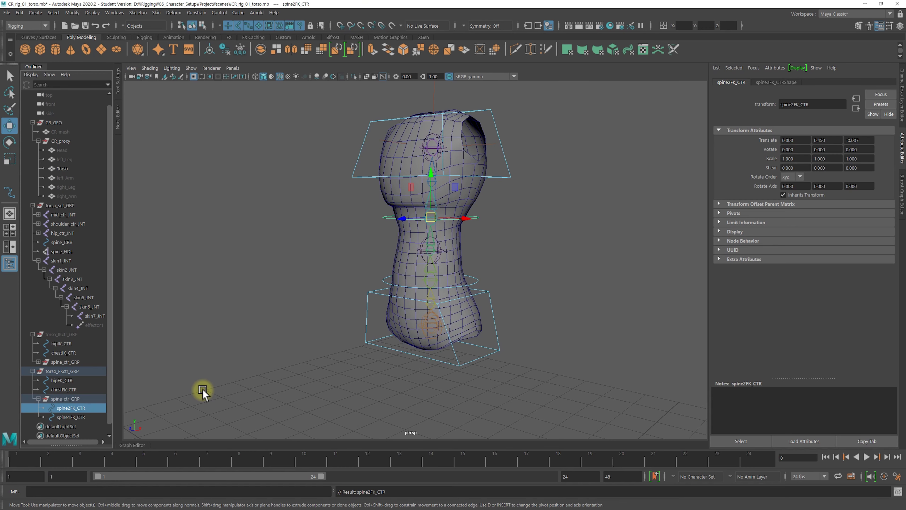
{"action": "left_click", "coordinate": [242, 328]}
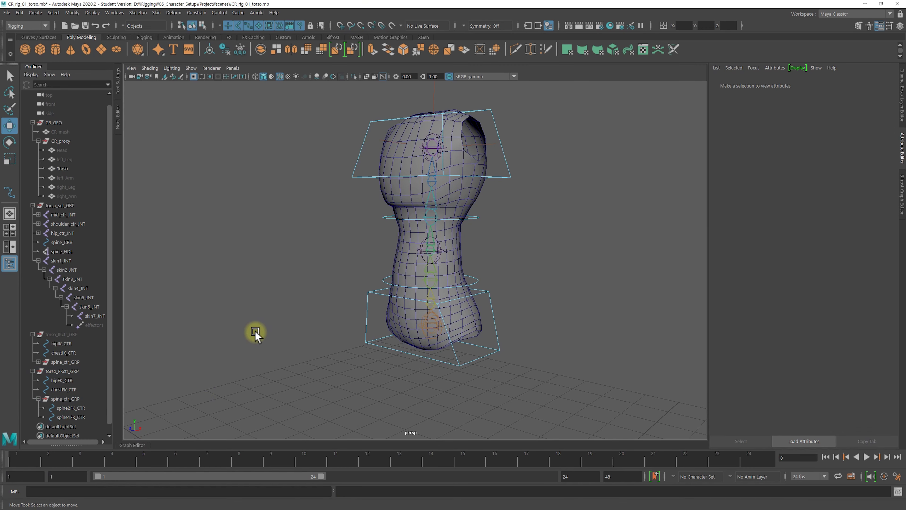
{"action": "left_click", "coordinate": [73, 418]}
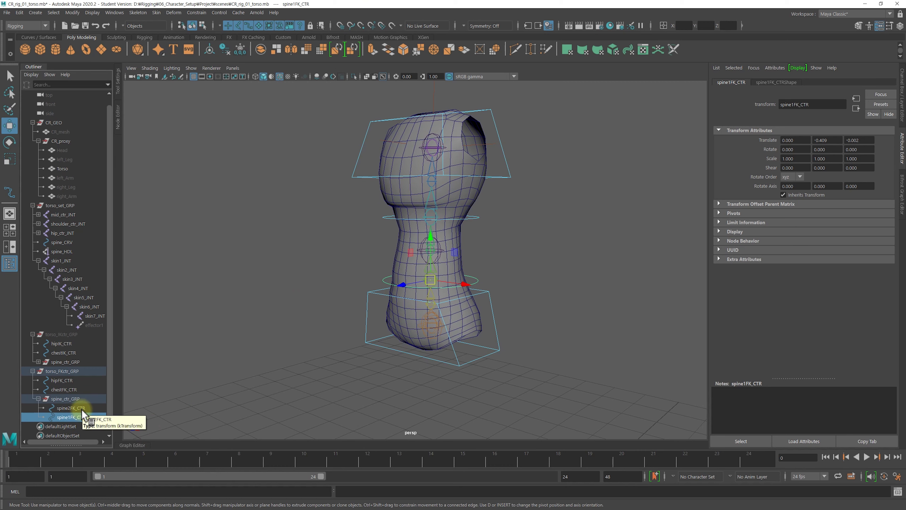
Rename the FK spine_ctr_GRP to spine2_ctr_GRP and show the Channel Box values.
{"action": "double_click", "coordinate": [61, 399]}
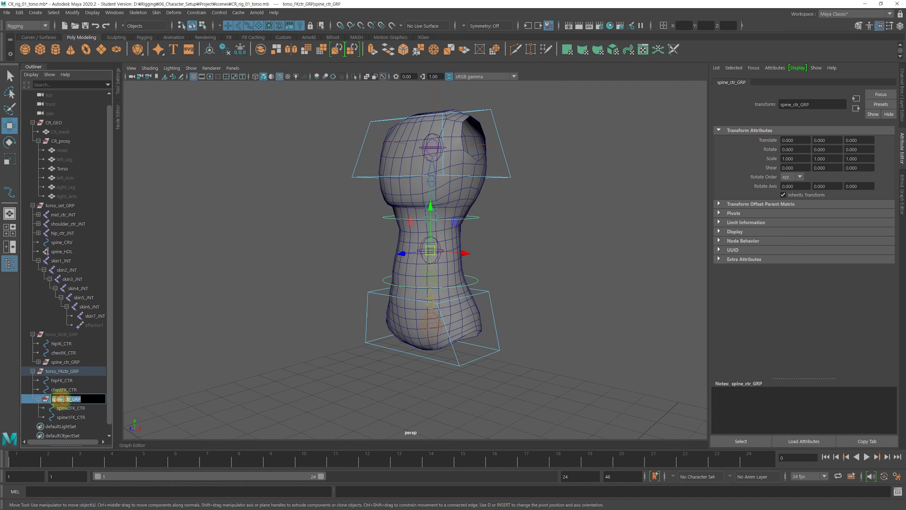
{"action": "left_click", "coordinate": [63, 399]}
{"action": "type", "text": "2"}
{"action": "left_click", "coordinate": [232, 381]}
{"action": "left_click", "coordinate": [67, 399]}
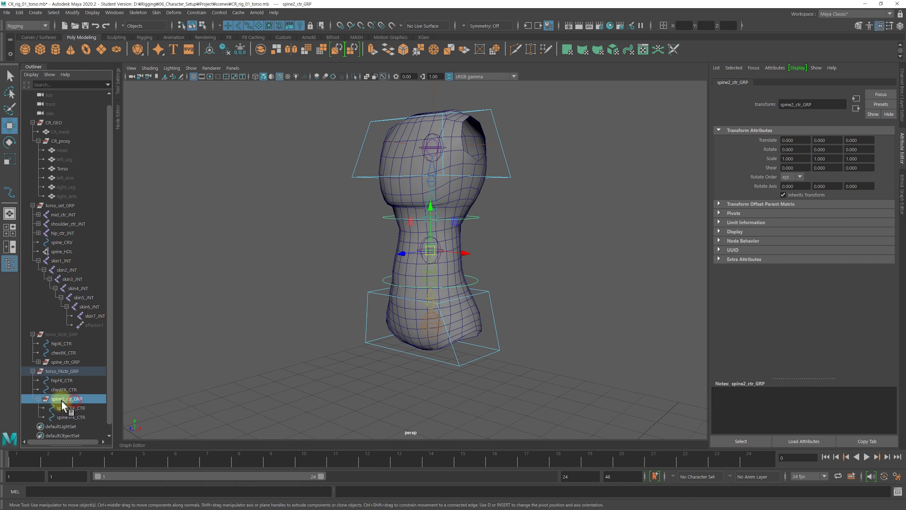
{"action": "key", "text": "p"}
{"action": "left_click", "coordinate": [73, 408]}
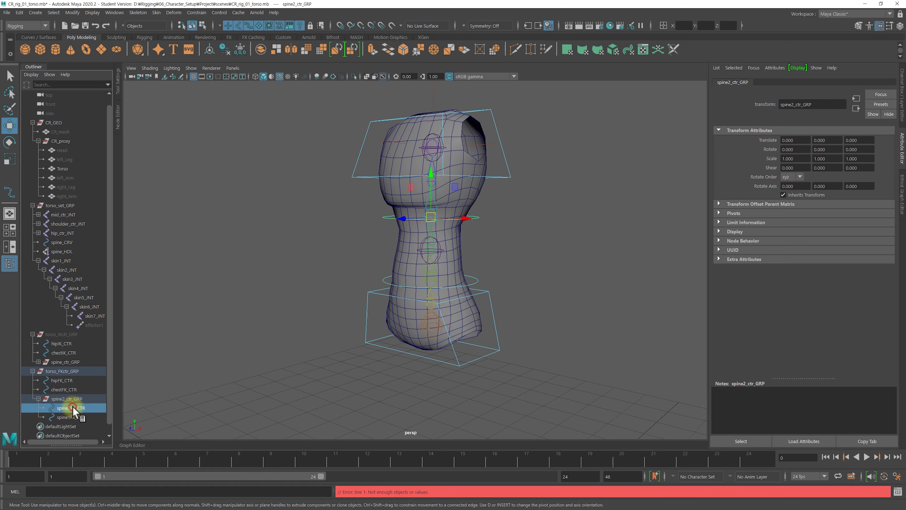
{"action": "key", "text": "ctrl+a"}
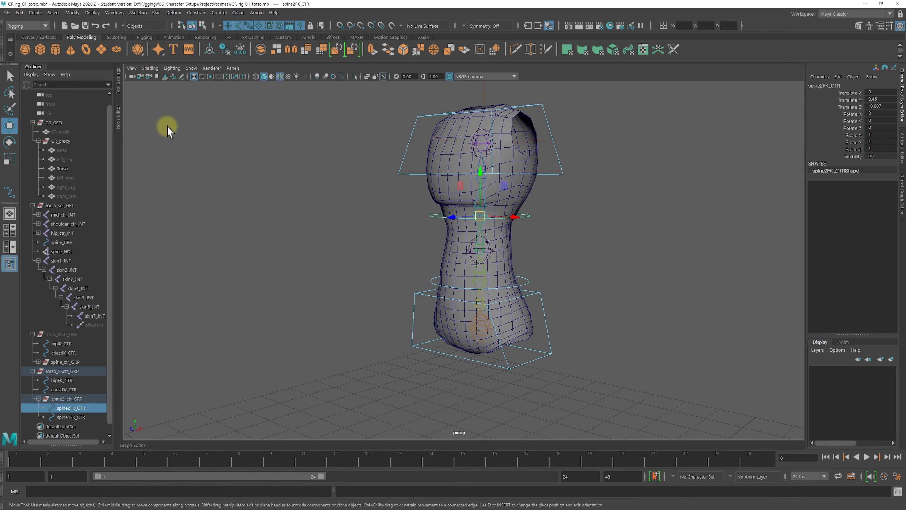
Freeze transformations on spine2FK_CTR and spine1FK_CTR.
{"action": "left_click", "coordinate": [72, 13]}
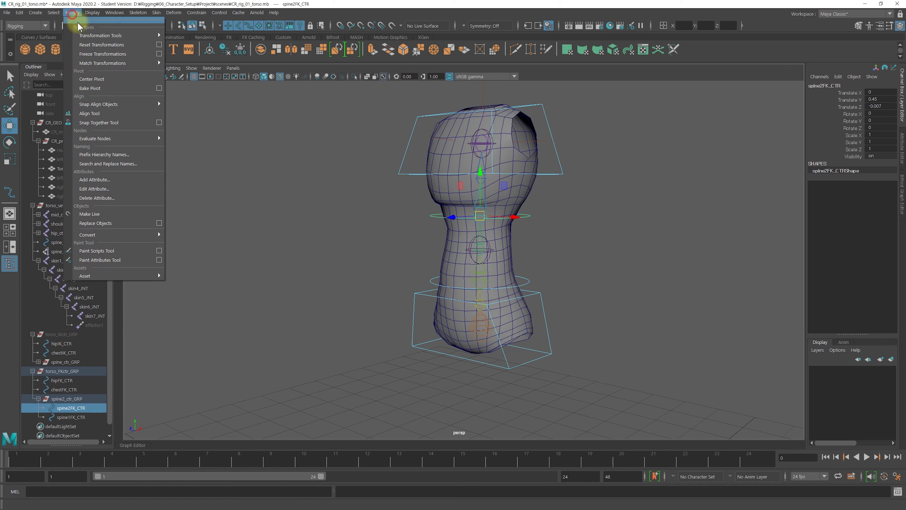
{"action": "left_click", "coordinate": [92, 54]}
{"action": "left_click", "coordinate": [178, 185]}
{"action": "left_click", "coordinate": [73, 417]}
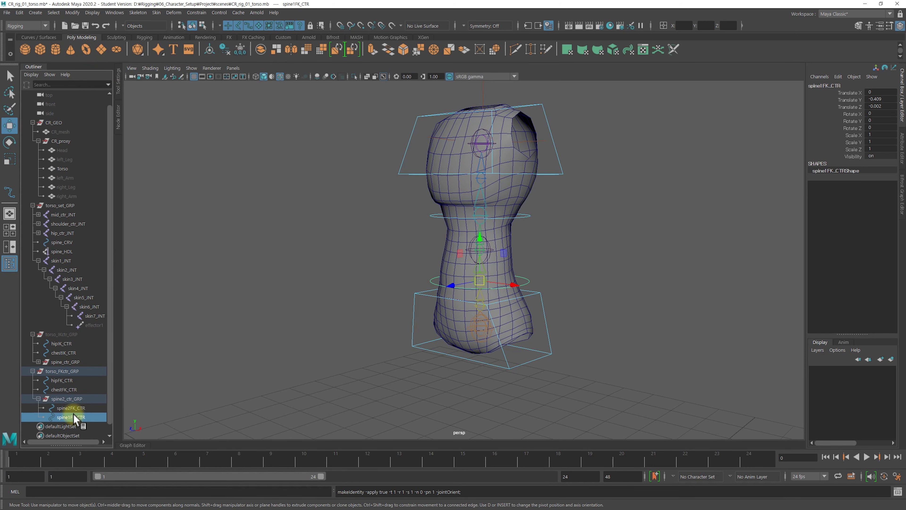
{"action": "left_click", "coordinate": [72, 13]}
{"action": "left_click", "coordinate": [90, 48]}
{"action": "left_click", "coordinate": [289, 326]}
Place spine2_ctr_GRP directly under torso_FKctr_GRP in the Outliner.
{"action": "left_click_drag", "start_coordinate": [66, 396], "coordinate": [59, 372]}
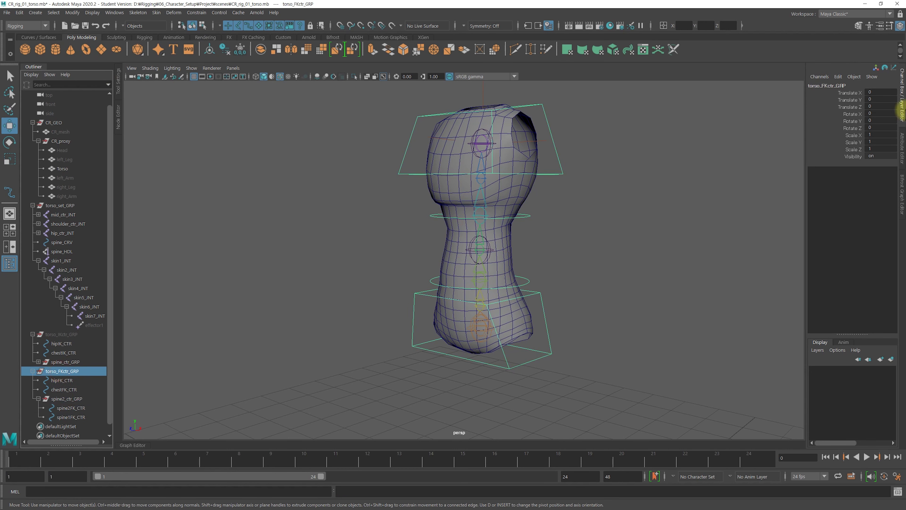
{"action": "left_click_drag", "start_coordinate": [493, 259], "coordinate": [442, 300], "text": "alt"}
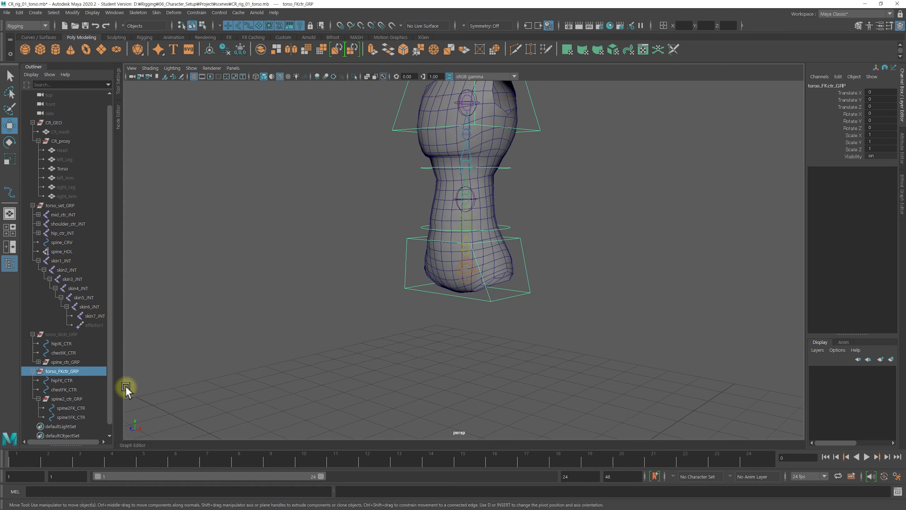
{"action": "left_click", "coordinate": [67, 398]}
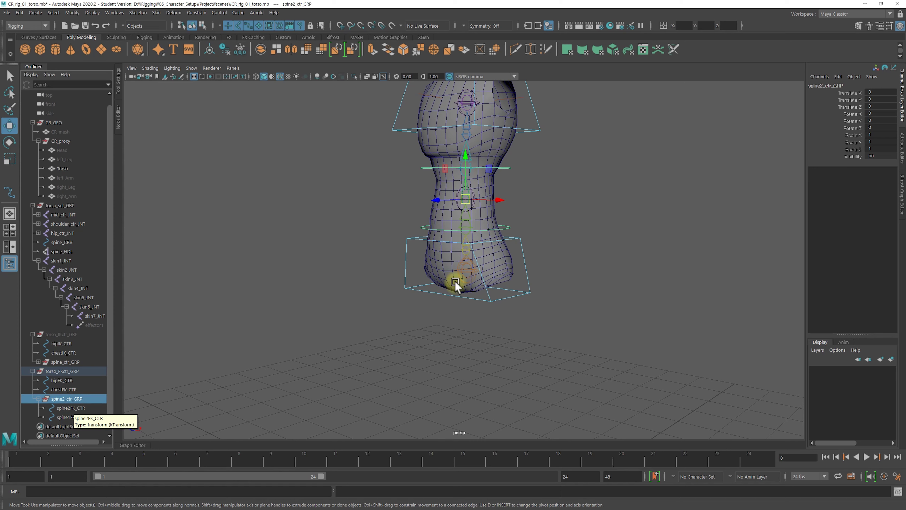
{"action": "scroll", "coordinate": [458, 277], "scroll_direction": "up", "scroll_amount": 2}
{"action": "scroll", "coordinate": [464, 280], "scroll_direction": "up", "scroll_amount": 2}
{"action": "left_click", "coordinate": [75, 408]}
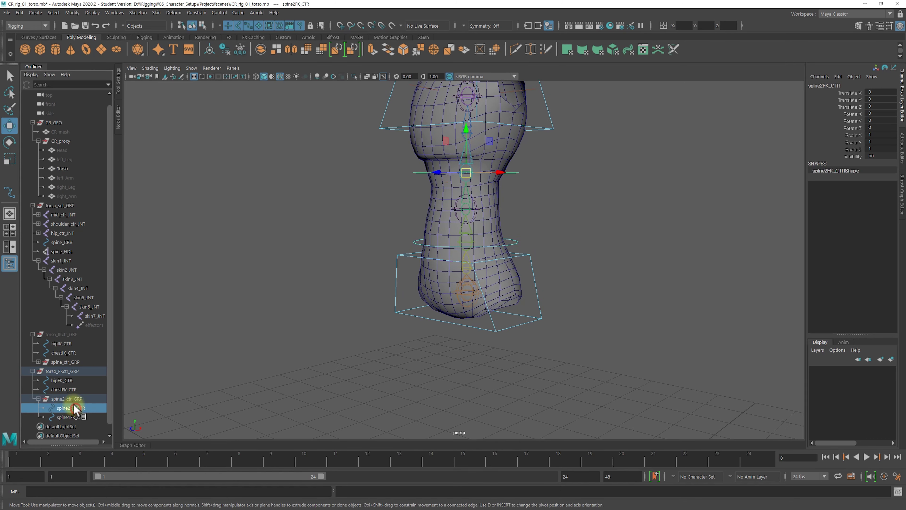
{"action": "left_click", "coordinate": [70, 399]}
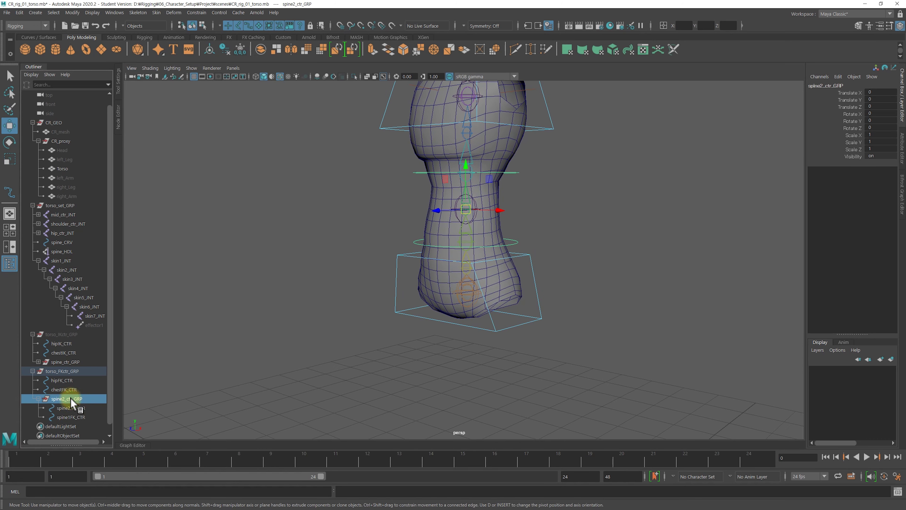
{"action": "scroll", "coordinate": [479, 297], "scroll_direction": "up", "scroll_amount": 2}
{"action": "scroll", "coordinate": [450, 292], "scroll_direction": "up", "scroll_amount": 2}
Raise spine2_ctr_GRP's pivot to the upper spine ring and parent it under spine1FK_CTR.
{"action": "key", "text": "d"}
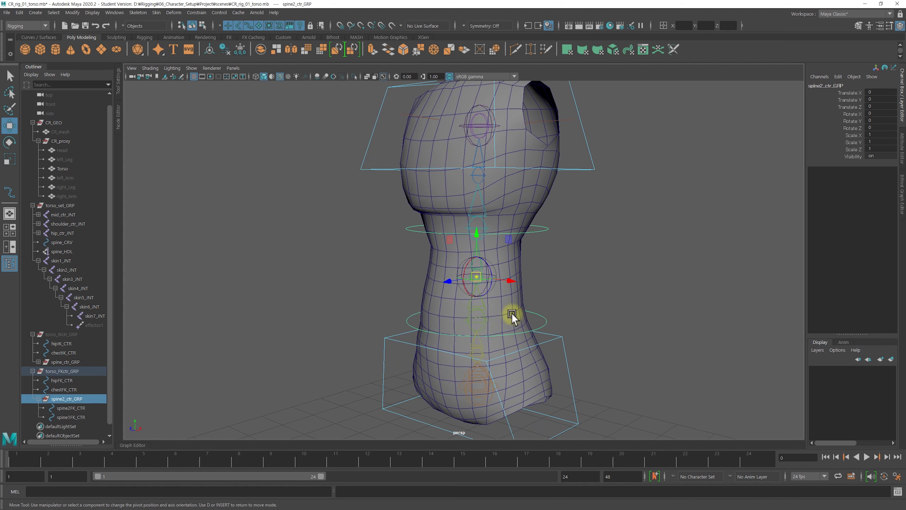
{"action": "left_click_drag", "start_coordinate": [477, 279], "coordinate": [479, 238]}
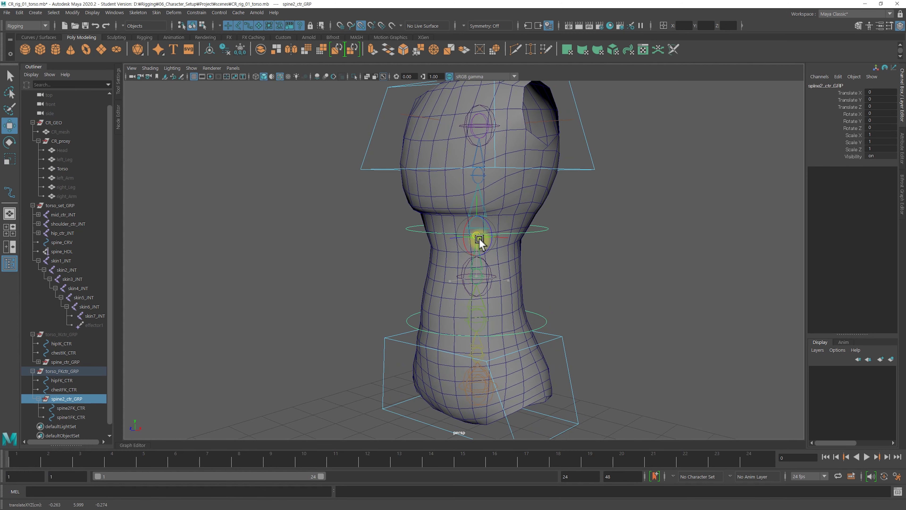
{"action": "left_click_drag", "start_coordinate": [438, 264], "coordinate": [481, 284], "text": "alt"}
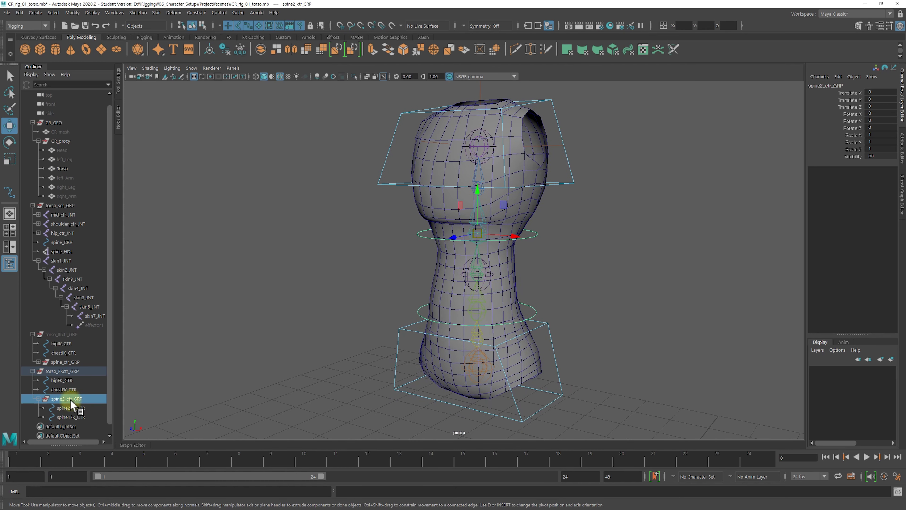
{"action": "left_click_drag", "start_coordinate": [72, 408], "coordinate": [72, 417]}
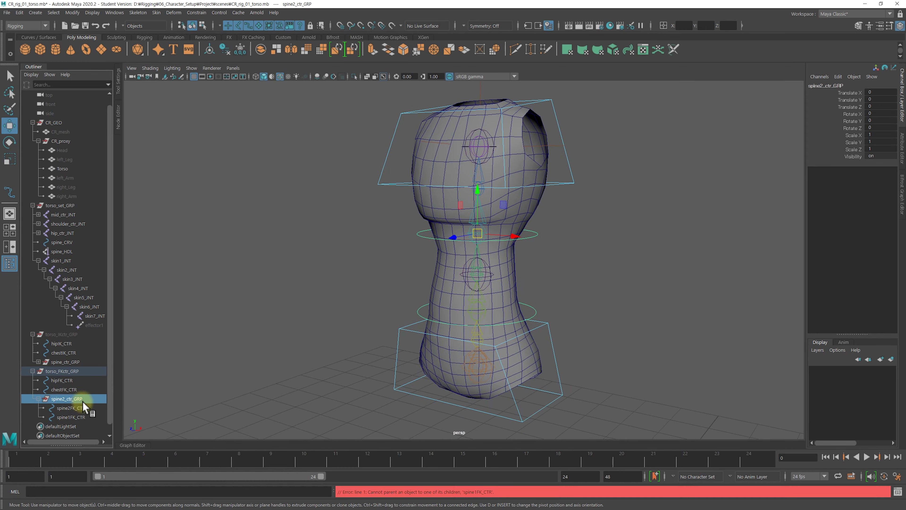
{"action": "scroll", "coordinate": [81, 358], "scroll_direction": "down", "scroll_amount": 1}
{"action": "mouse_move", "coordinate": [62, 407]}
{"action": "left_mouse_down"}
{"action": "mouse_move", "coordinate": [66, 388]}
{"action": "mouse_move", "coordinate": [53, 390]}
{"action": "left_mouse_up"}
{"action": "left_click", "coordinate": [38, 408]}
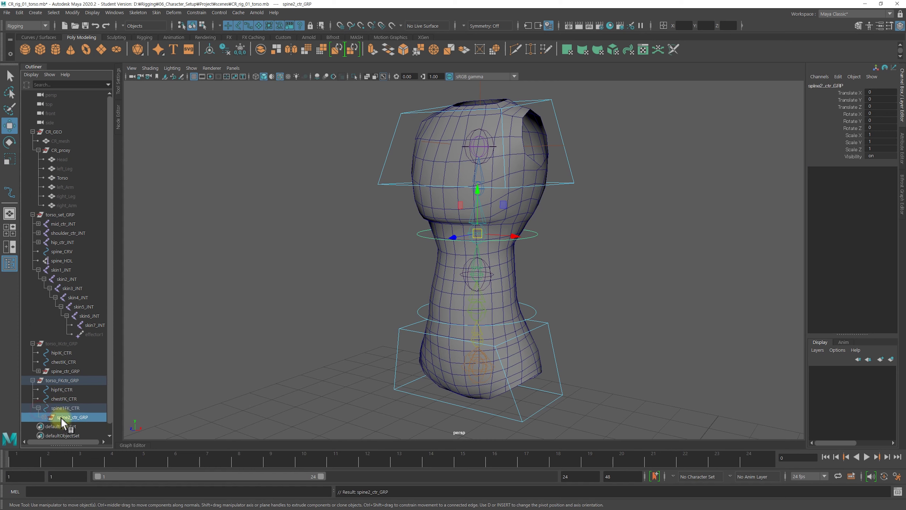
{"action": "left_click", "coordinate": [45, 416]}
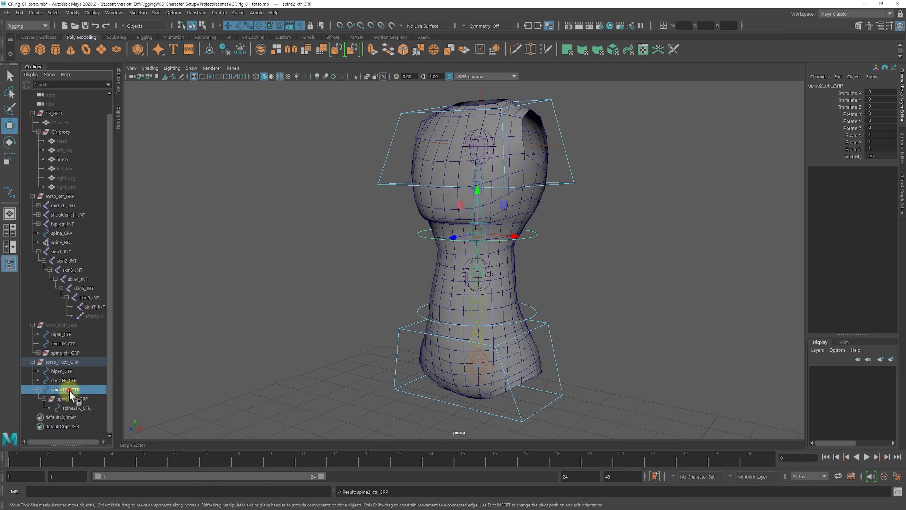
{"action": "left_click", "coordinate": [66, 389]}
{"action": "left_click_drag", "start_coordinate": [476, 314], "coordinate": [449, 314], "text": "alt"}
{"action": "key", "text": "e"}
{"action": "left_click_drag", "start_coordinate": [460, 282], "coordinate": [423, 282]}
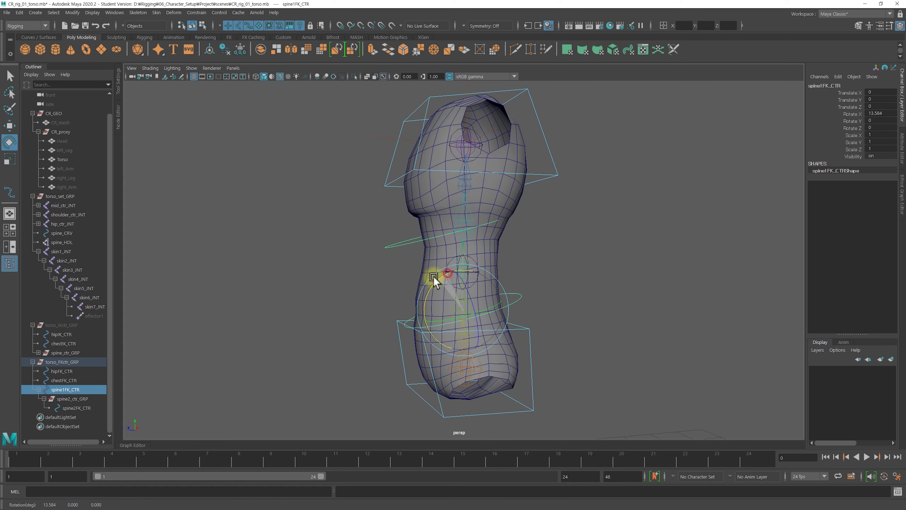
{"action": "key", "text": "ctrl+z"}
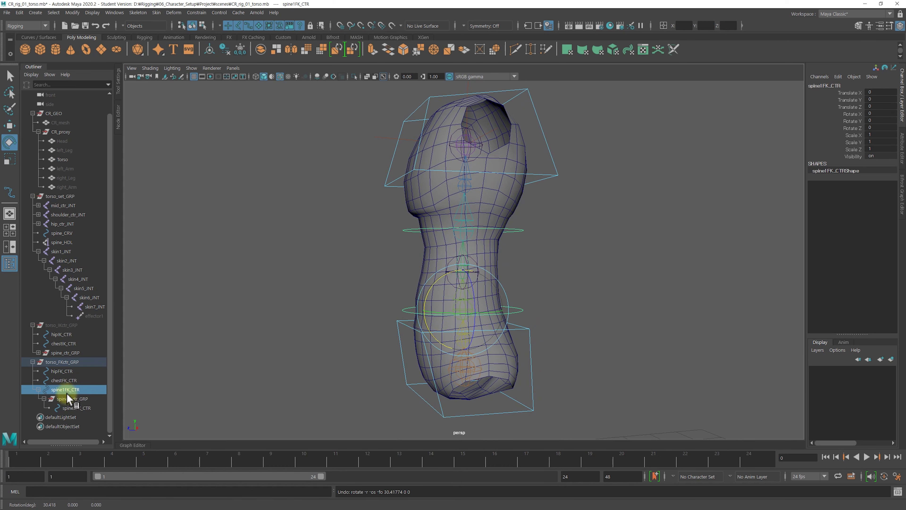
{"action": "left_click", "coordinate": [521, 230]}
{"action": "left_click_drag", "start_coordinate": [524, 246], "coordinate": [475, 264], "text": "alt"}
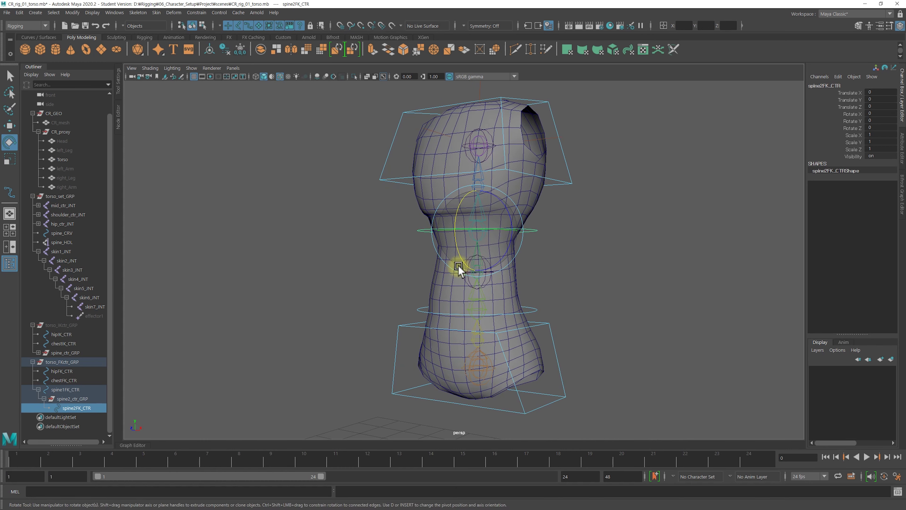
{"action": "left_click", "coordinate": [221, 353]}
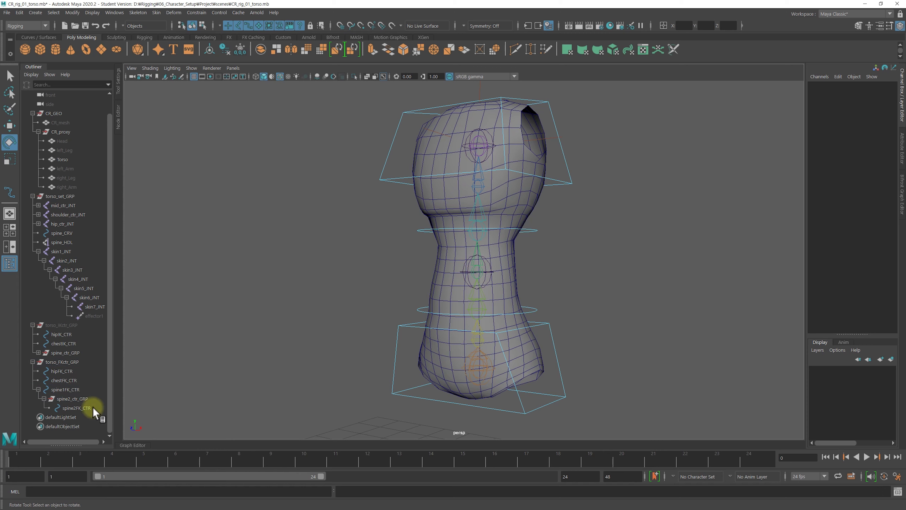
{"action": "mouse_move", "coordinate": [65, 389]}
{"action": "left_mouse_down"}
{"action": "mouse_move", "coordinate": [285, 357]}
{"action": "mouse_move", "coordinate": [339, 311]}
{"action": "mouse_move", "coordinate": [314, 312]}
{"action": "left_mouse_up"}
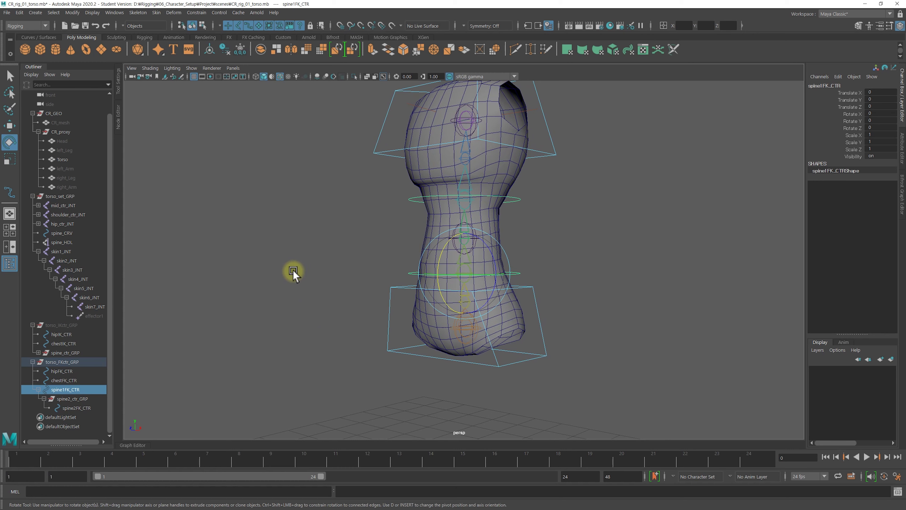
{"action": "left_click", "coordinate": [61, 371]}
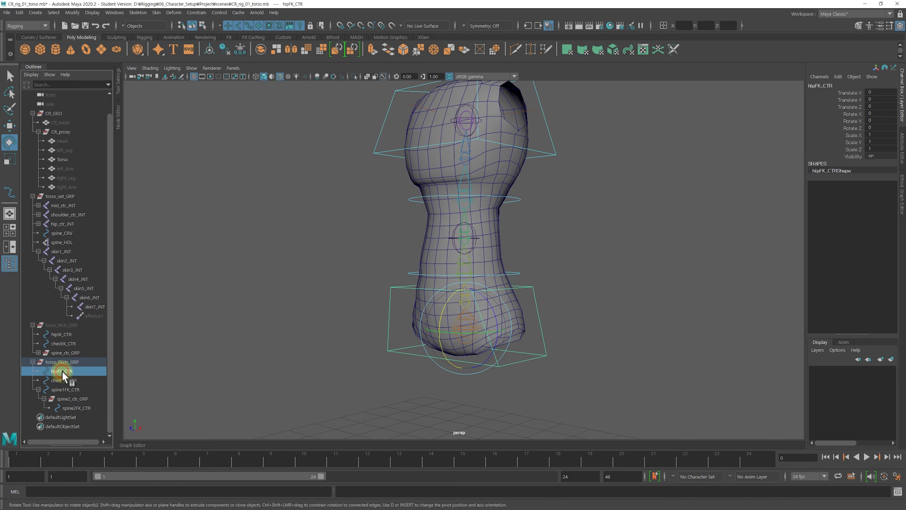
{"action": "left_click", "coordinate": [290, 330]}
{"action": "left_click_drag", "start_coordinate": [522, 332], "coordinate": [473, 339], "text": "alt"}
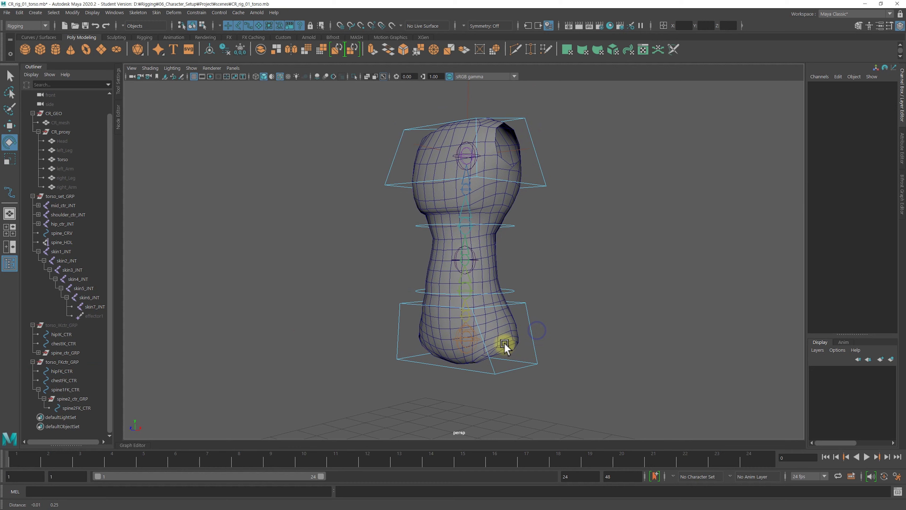
{"action": "left_click", "coordinate": [511, 368]}
{"action": "left_click_drag", "start_coordinate": [510, 368], "coordinate": [572, 348], "text": "alt"}
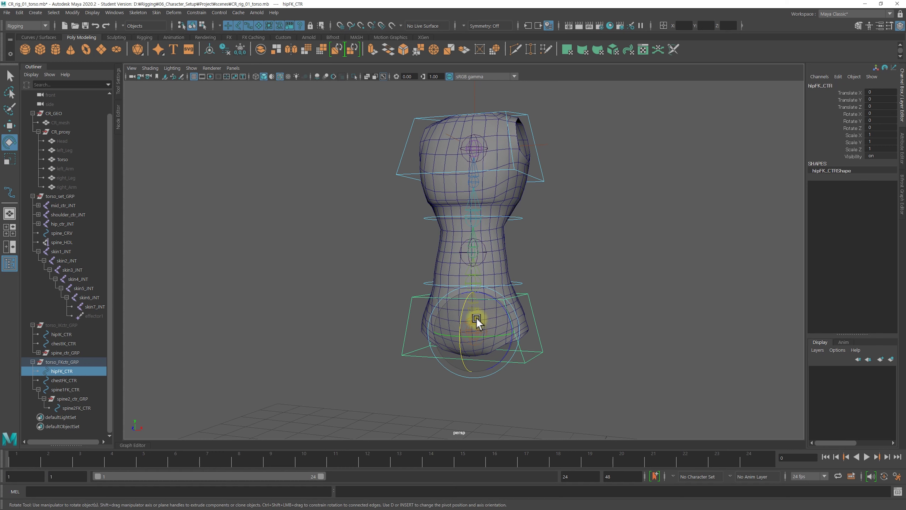
{"action": "mouse_move", "coordinate": [498, 310]}
{"action": "left_mouse_down"}
{"action": "mouse_move", "coordinate": [503, 304]}
{"action": "mouse_move", "coordinate": [506, 317]}
{"action": "mouse_move", "coordinate": [494, 290]}
{"action": "mouse_move", "coordinate": [497, 315]}
{"action": "left_mouse_up"}
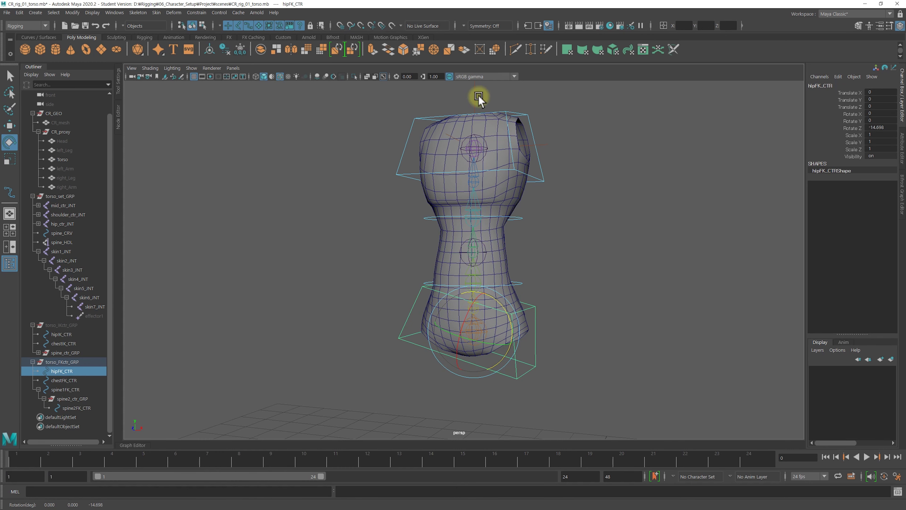
{"action": "key", "text": "ctrl+z"}
{"action": "left_click", "coordinate": [549, 291]}
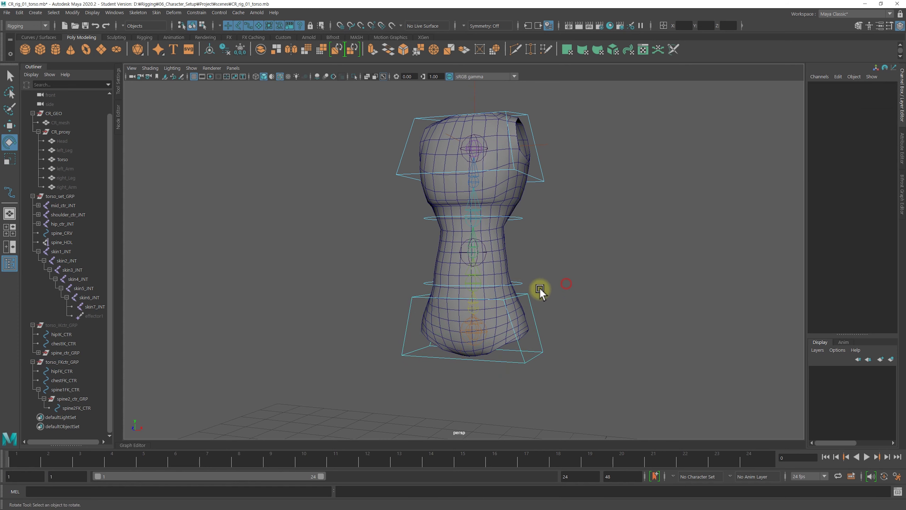
{"action": "left_click", "coordinate": [521, 285]}
{"action": "left_click_drag", "start_coordinate": [520, 288], "coordinate": [540, 297], "text": "alt"}
{"action": "left_click_drag", "start_coordinate": [472, 260], "coordinate": [496, 259]}
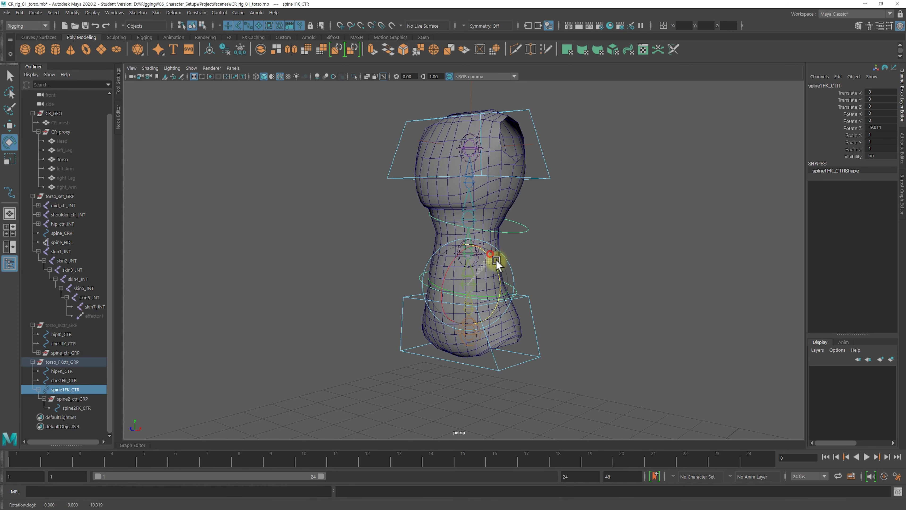
{"action": "key", "text": "ctrl+z"}
{"action": "left_click", "coordinate": [553, 282]}
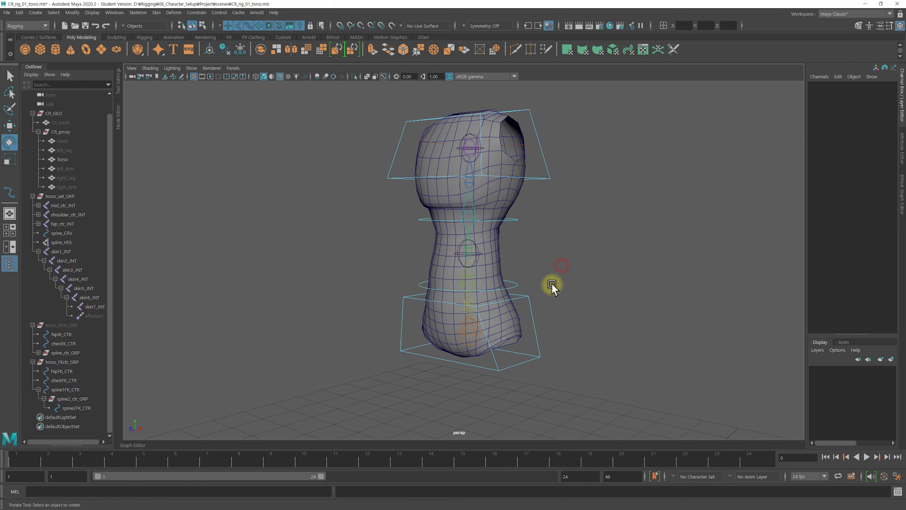
{"action": "left_click_drag", "start_coordinate": [546, 281], "coordinate": [567, 297], "text": "alt"}
{"action": "left_click", "coordinate": [520, 363]}
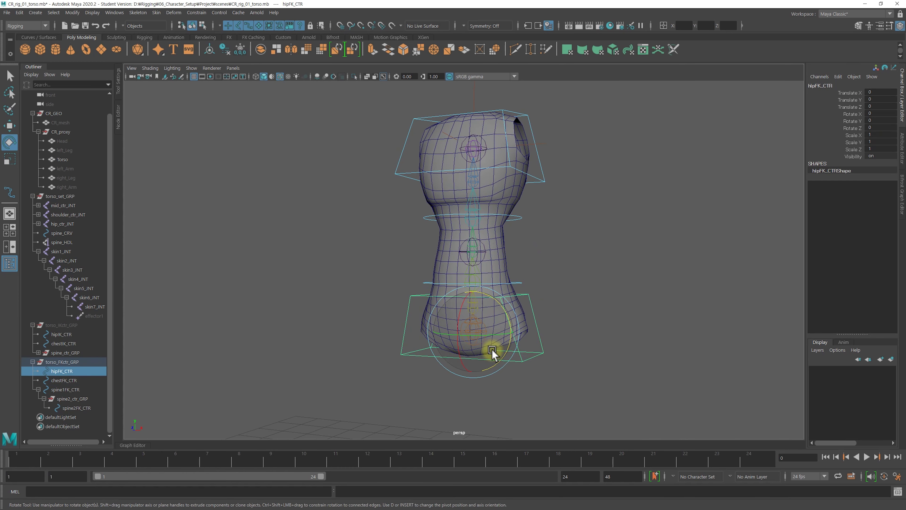
{"action": "left_click", "coordinate": [515, 284]}
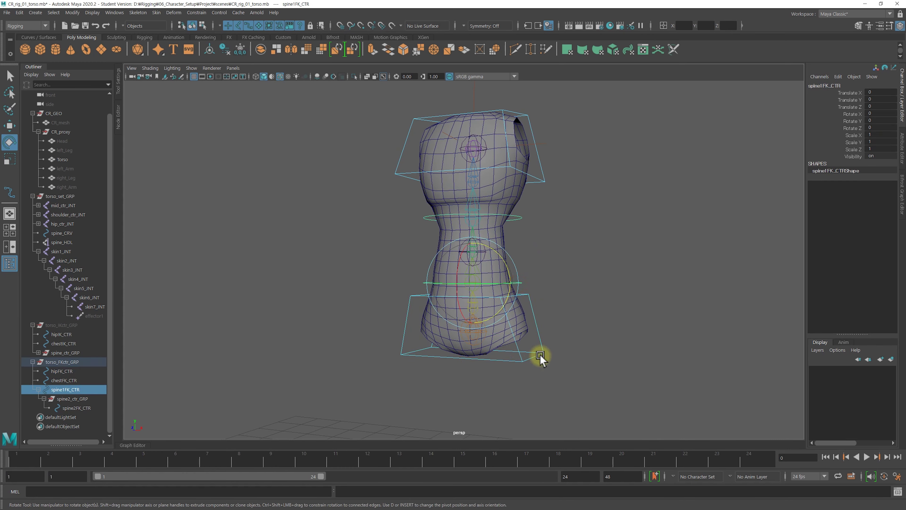
{"action": "left_click", "coordinate": [541, 355]}
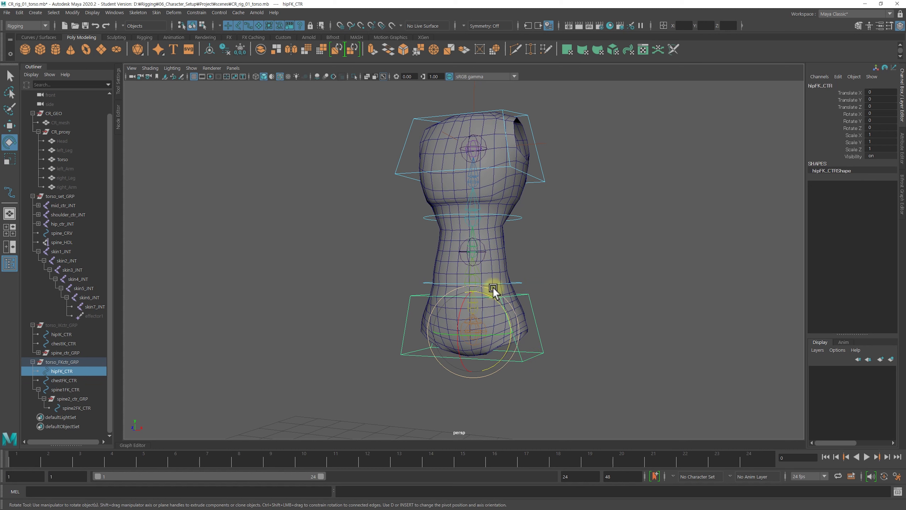
{"action": "left_click", "coordinate": [523, 279]}
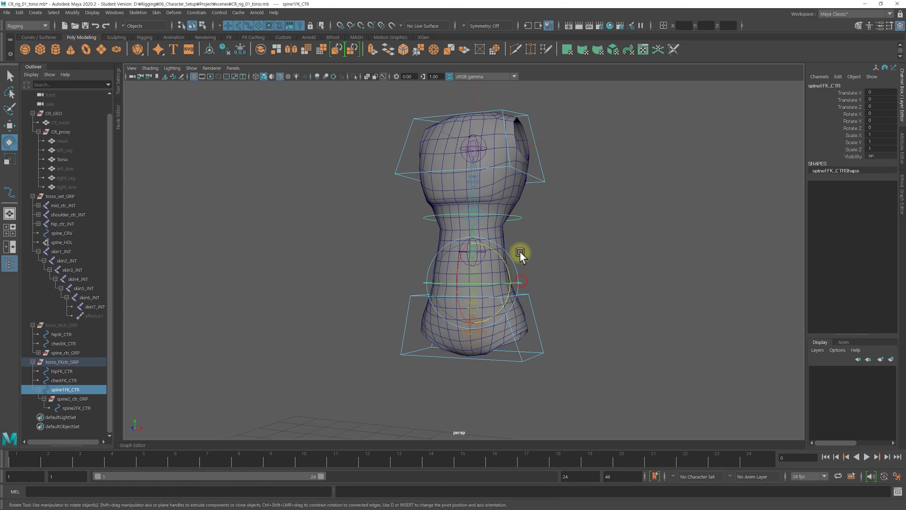
{"action": "left_click", "coordinate": [520, 217]}
{"action": "left_click", "coordinate": [534, 183]}
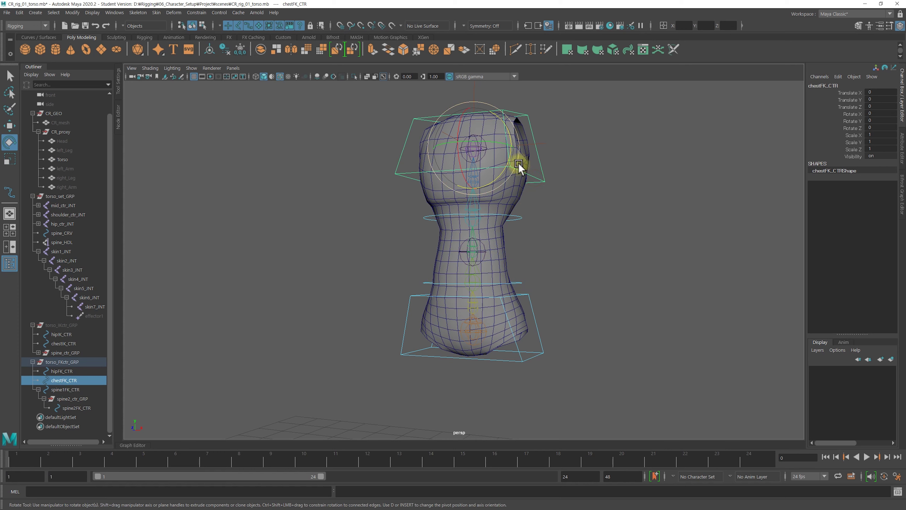
{"action": "right_click_drag", "start_coordinate": [603, 239], "coordinate": [569, 247], "text": "alt"}
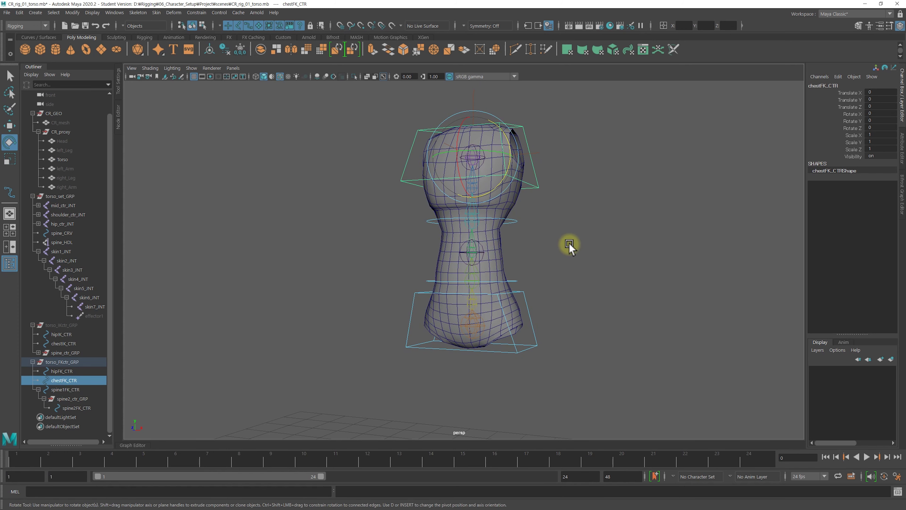
{"action": "left_click", "coordinate": [63, 372]}
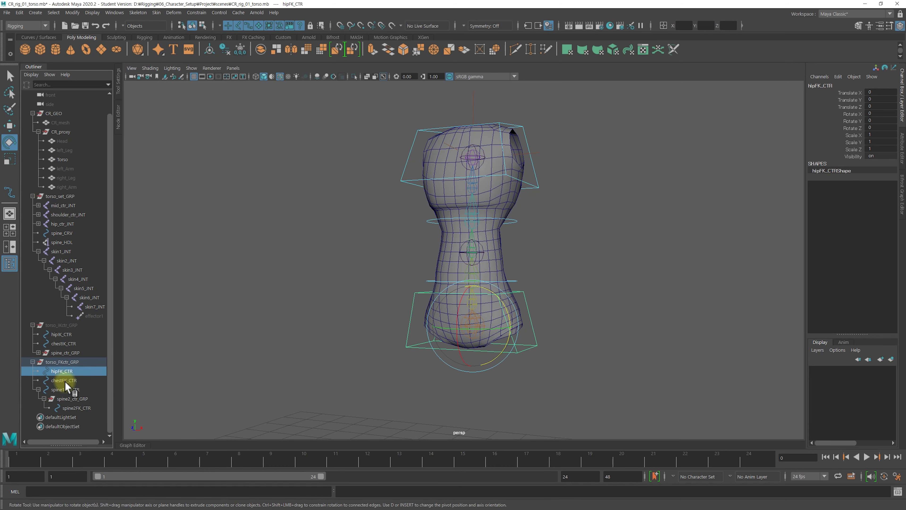
{"action": "left_click", "coordinate": [66, 381]}
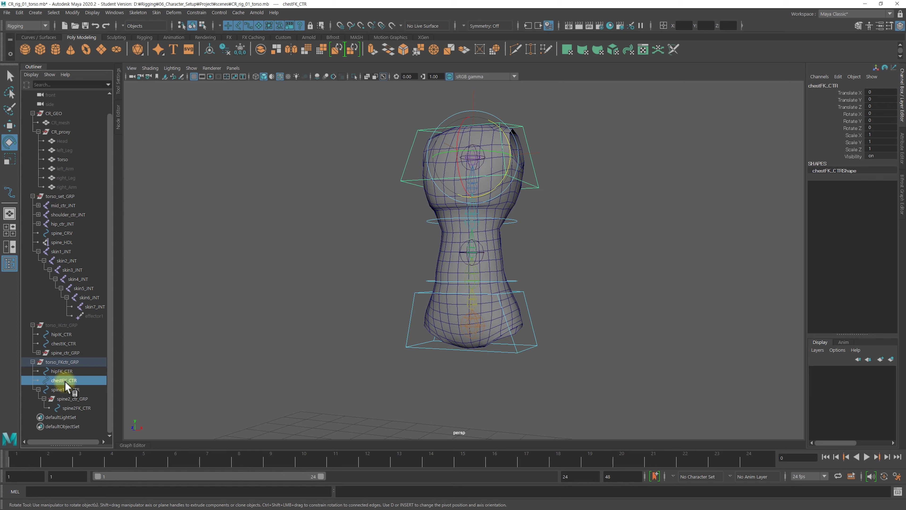
Group chestFK_CTR, name the group chest_ctr_GRP, and parent it under spine2FK_CTR.
{"action": "key", "text": "ctrl+g"}
{"action": "left_click", "coordinate": [38, 408]}
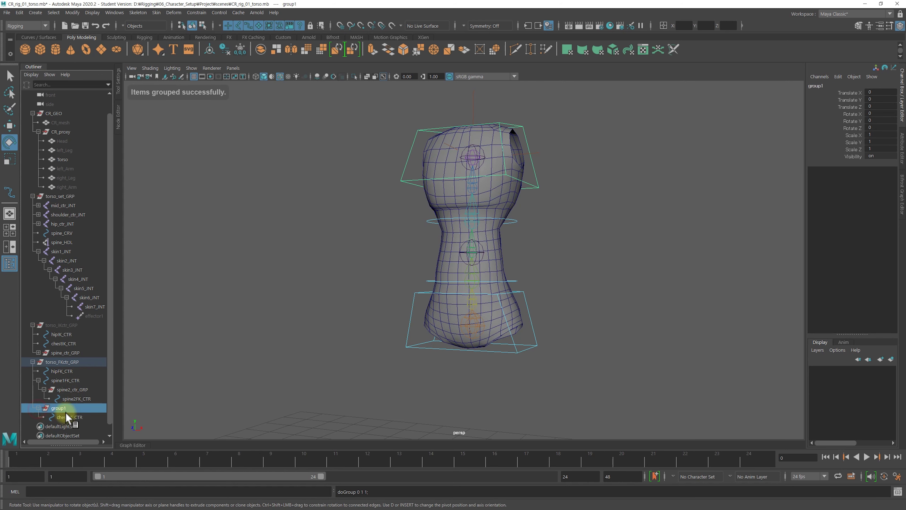
{"action": "double_click", "coordinate": [59, 408]}
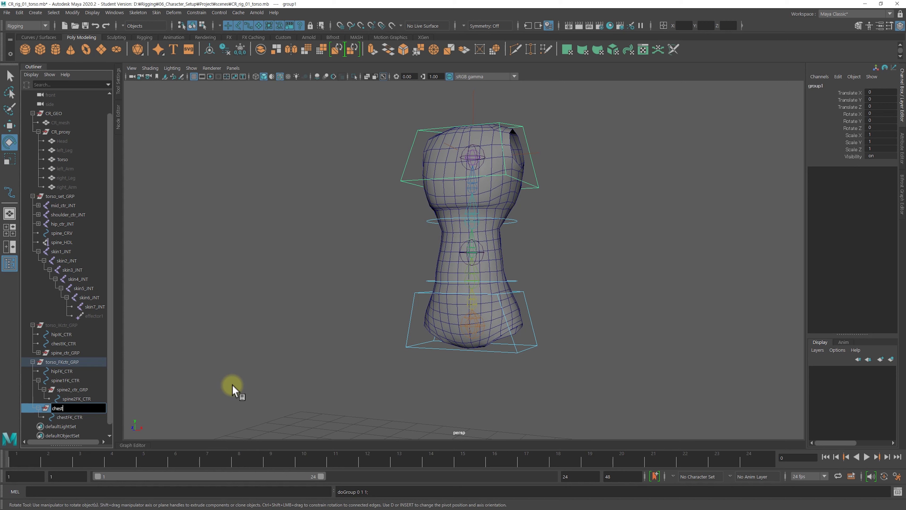
{"action": "type", "text": "chest_ctr_GR"}
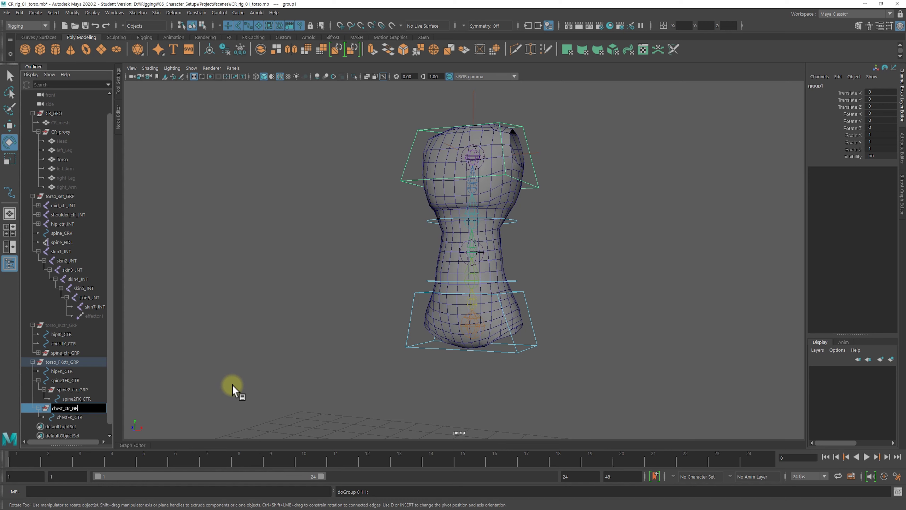
{"action": "type", "text": "P"}
{"action": "key", "text": "Return"}
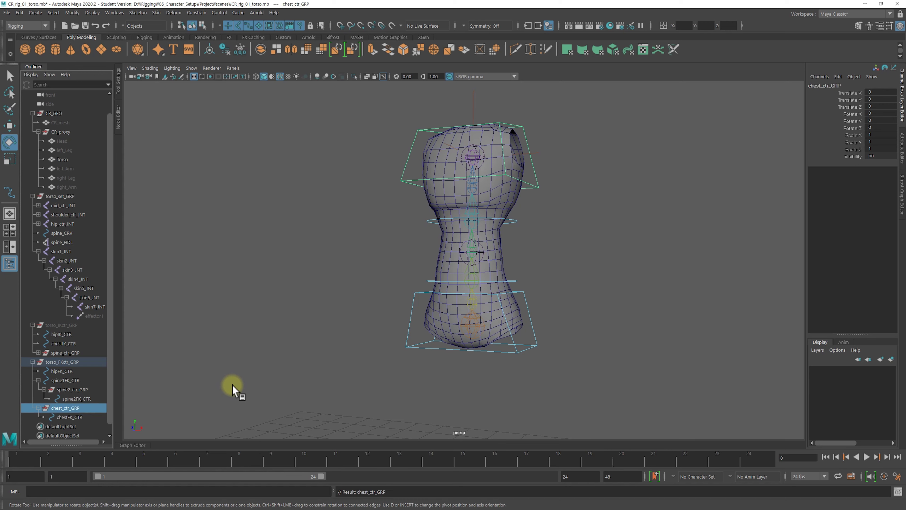
{"action": "left_click", "coordinate": [73, 399]}
{"action": "left_click", "coordinate": [67, 408]}
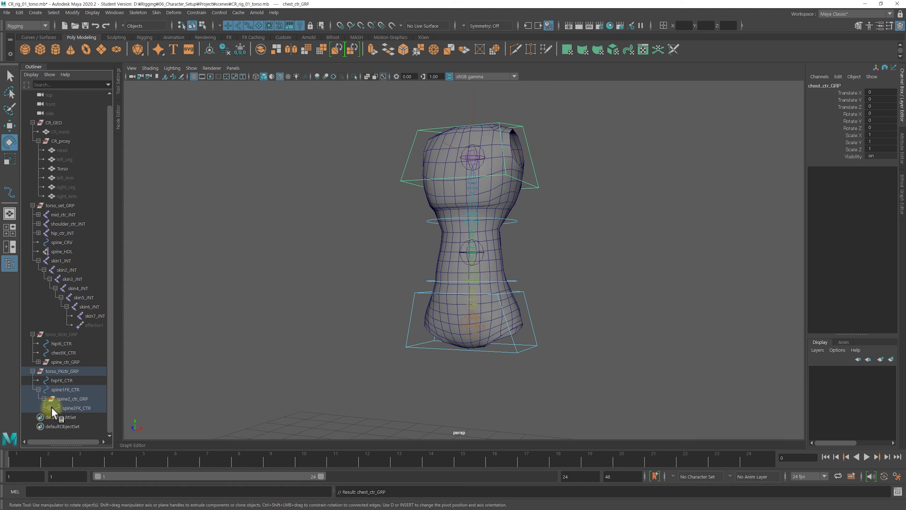
{"action": "middle_click_drag", "start_coordinate": [64, 400], "coordinate": [70, 392]}
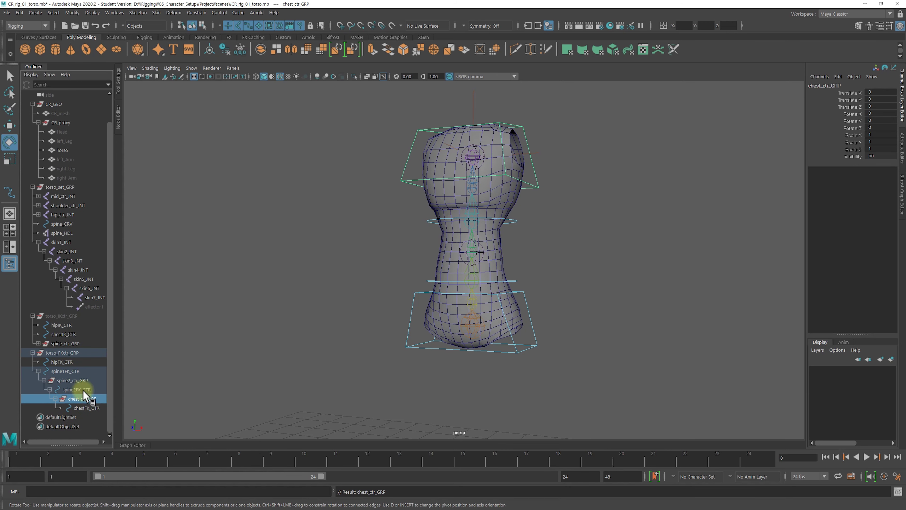
{"action": "left_click", "coordinate": [330, 315]}
{"action": "left_click", "coordinate": [511, 282]}
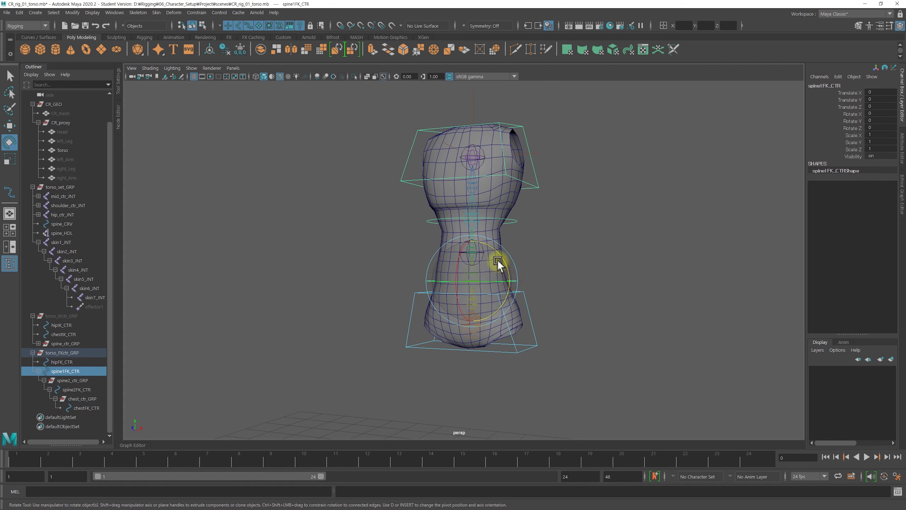
{"action": "left_click_drag", "start_coordinate": [502, 259], "coordinate": [507, 246]}
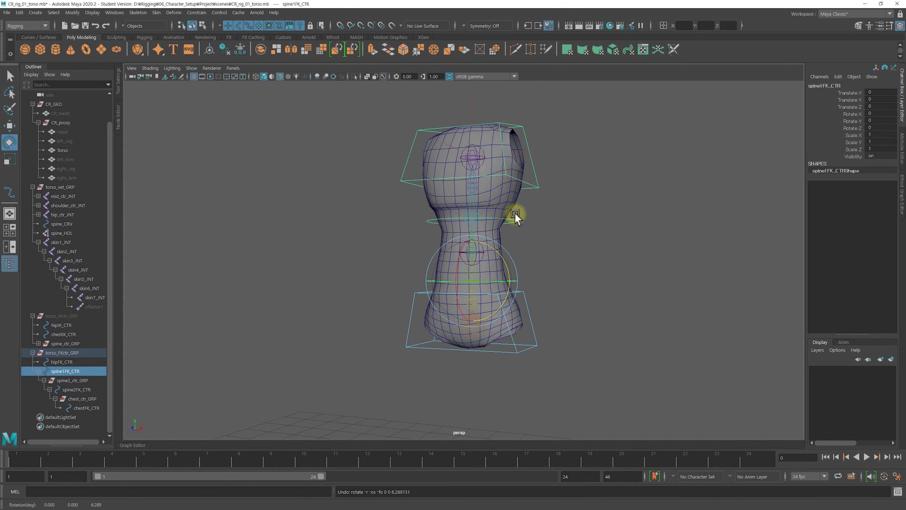
{"action": "left_click", "coordinate": [511, 216]}
{"action": "left_click_drag", "start_coordinate": [508, 208], "coordinate": [513, 234]}
{"action": "key", "text": "ctrl+z"}
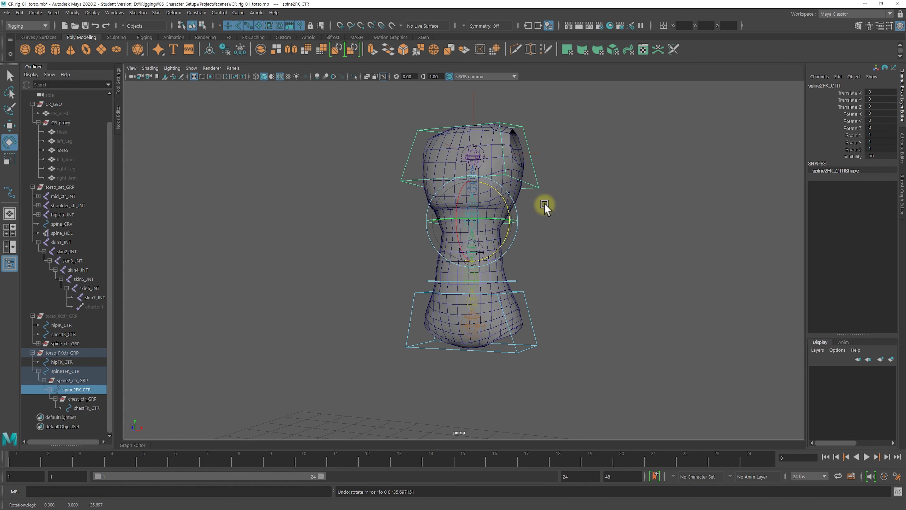
{"action": "left_click", "coordinate": [532, 189]}
{"action": "left_click_drag", "start_coordinate": [495, 156], "coordinate": [481, 178]}
{"action": "key", "text": "ctrl+z"}
{"action": "left_click", "coordinate": [599, 232]}
{"action": "mouse_move", "coordinate": [579, 239]}
{"action": "left_mouse_down", "text": "alt"}
{"action": "mouse_move", "coordinate": [526, 253]}
{"action": "mouse_move", "coordinate": [514, 275]}
{"action": "left_mouse_up", "text": "alt"}
{"action": "mouse_move", "coordinate": [92, 373]}
{"action": "middle_mouse_down"}
{"action": "mouse_move", "coordinate": [79, 418]}
{"action": "mouse_move", "coordinate": [486, 358]}
{"action": "mouse_move", "coordinate": [488, 200]}
{"action": "mouse_move", "coordinate": [480, 324]}
{"action": "mouse_move", "coordinate": [132, 394]}
{"action": "mouse_move", "coordinate": [20, 397]}
{"action": "middle_mouse_up"}
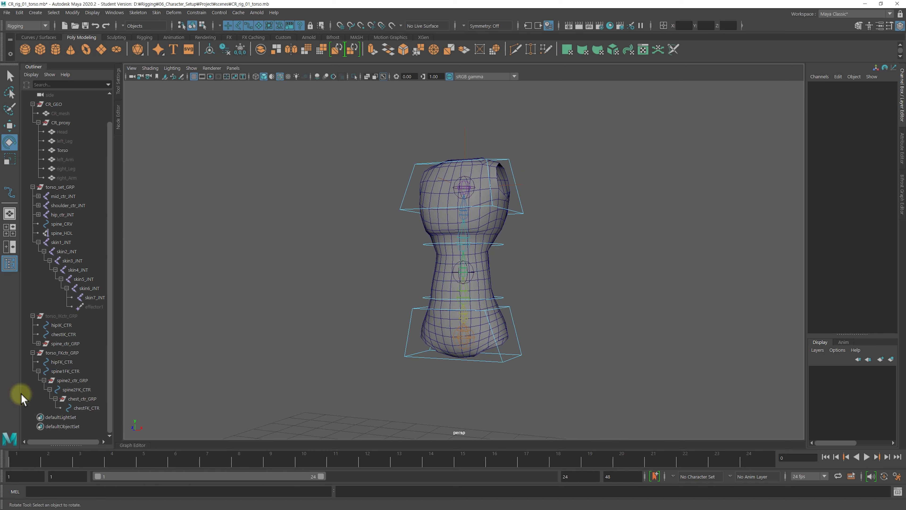
Orbit closer to the torso, select skin1_JNT, and hide it with Ctrl+H.
{"action": "middle_click_drag", "start_coordinate": [45, 341], "coordinate": [62, 334]}
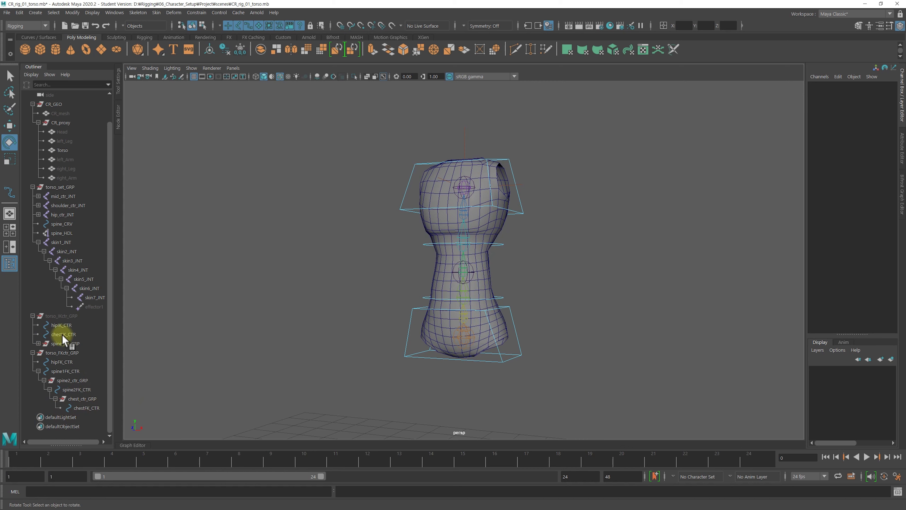
{"action": "mouse_move", "coordinate": [98, 410]}
{"action": "middle_mouse_down"}
{"action": "mouse_move", "coordinate": [496, 280]}
{"action": "mouse_move", "coordinate": [460, 279]}
{"action": "mouse_move", "coordinate": [429, 235]}
{"action": "mouse_move", "coordinate": [478, 305]}
{"action": "middle_mouse_up"}
{"action": "middle_click_drag", "start_coordinate": [478, 304], "coordinate": [478, 304]}
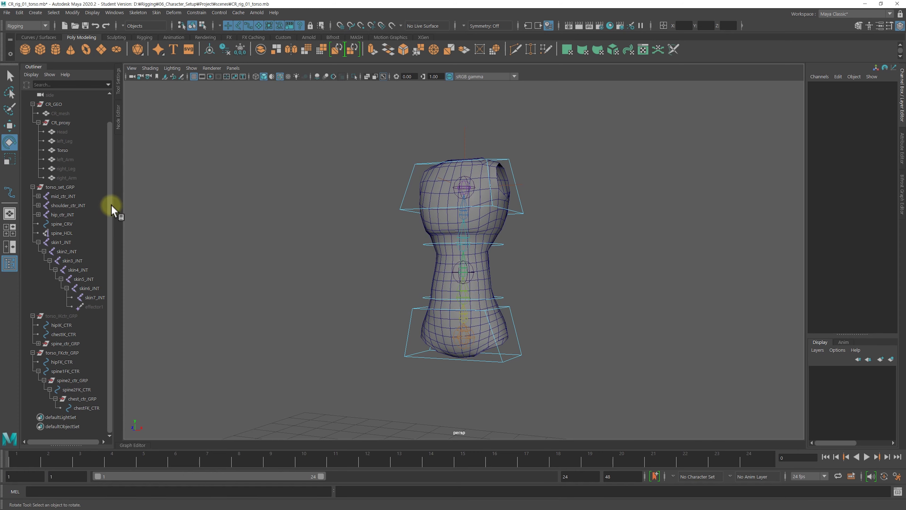
{"action": "left_click_drag", "start_coordinate": [486, 243], "coordinate": [445, 239], "text": "alt"}
{"action": "right_click_drag", "start_coordinate": [444, 239], "coordinate": [547, 255], "text": "alt"}
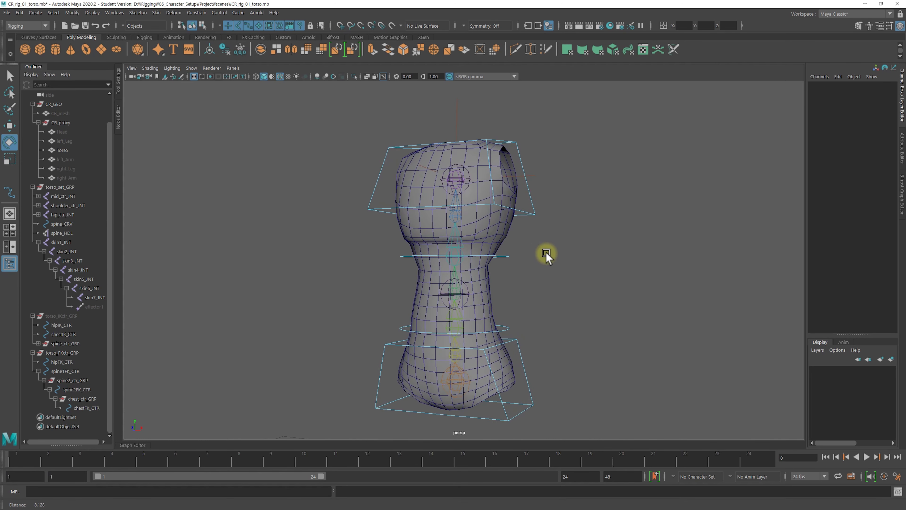
{"action": "left_click", "coordinate": [459, 377]}
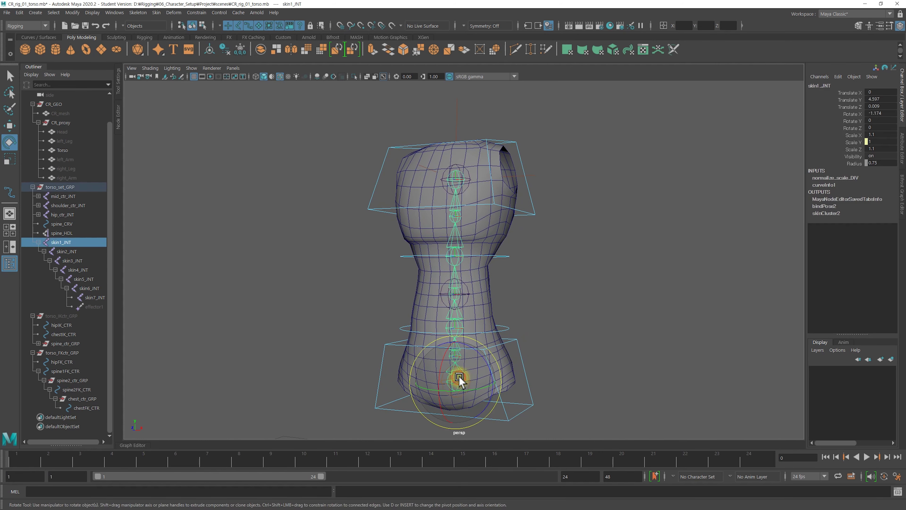
{"action": "mouse_move", "coordinate": [462, 163]}
{"action": "left_mouse_down", "text": "alt"}
{"action": "mouse_move", "coordinate": [586, 265]}
{"action": "mouse_move", "coordinate": [516, 259]}
{"action": "left_mouse_up", "text": "alt"}
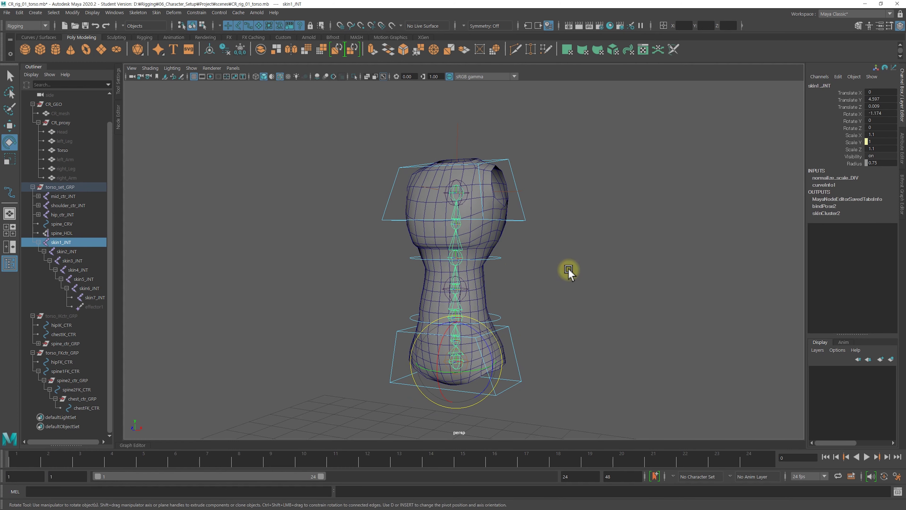
{"action": "left_click_drag", "start_coordinate": [63, 242], "coordinate": [258, 274]}
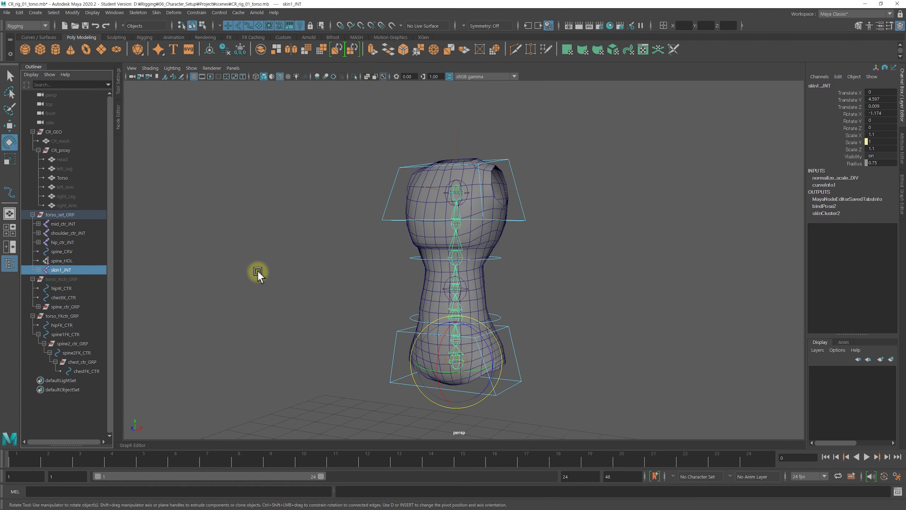
{"action": "key", "text": "ctrl+h"}
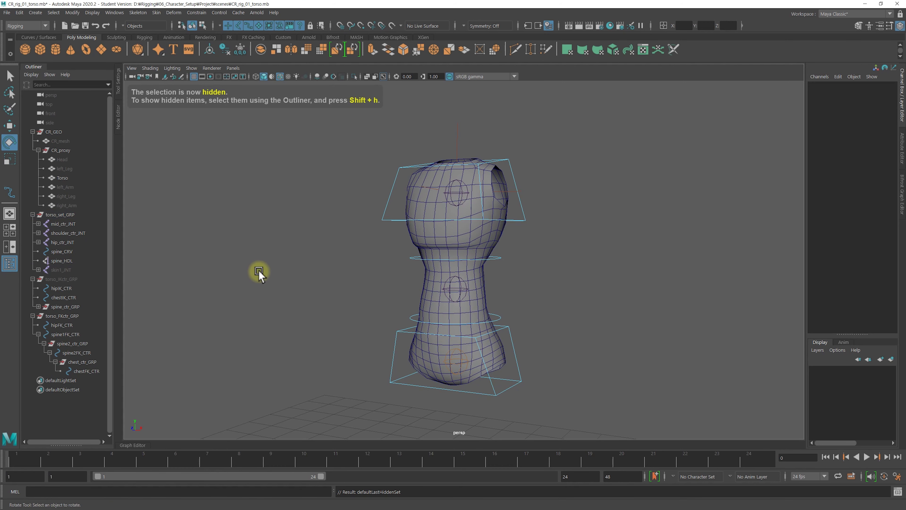
Select mid_ctr_JNT, the torso's middle joint, in the viewport and orbit around it.
{"action": "left_click", "coordinate": [462, 290]}
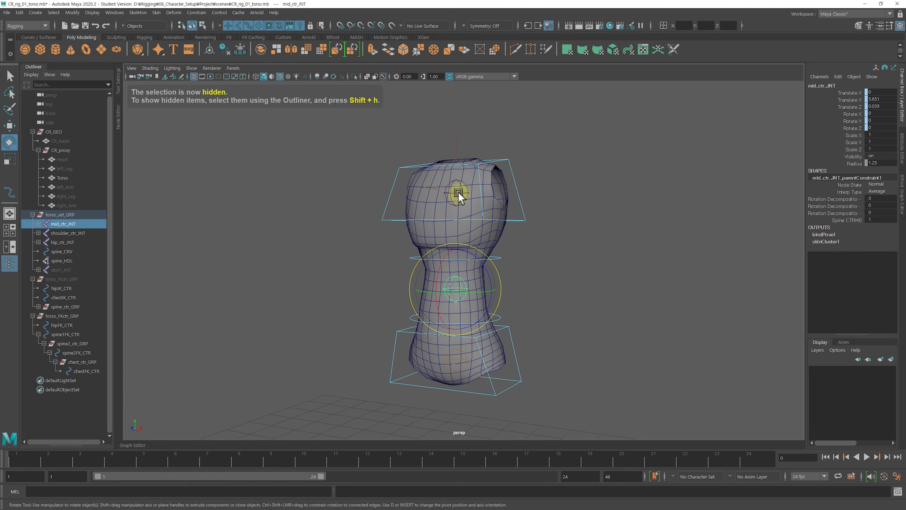
{"action": "left_click", "coordinate": [463, 198]}
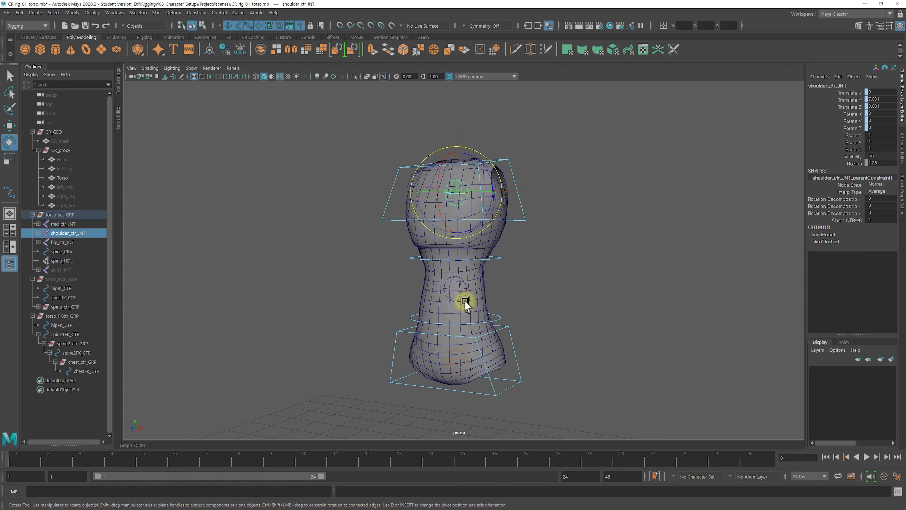
{"action": "left_click", "coordinate": [458, 291]}
{"action": "left_click", "coordinate": [461, 292]}
{"action": "mouse_move", "coordinate": [550, 298]}
{"action": "left_mouse_down", "text": "alt"}
{"action": "mouse_move", "coordinate": [563, 299]}
{"action": "mouse_move", "coordinate": [511, 285]}
{"action": "mouse_move", "coordinate": [522, 282]}
{"action": "left_mouse_up", "text": "alt"}
{"action": "left_click", "coordinate": [543, 285]}
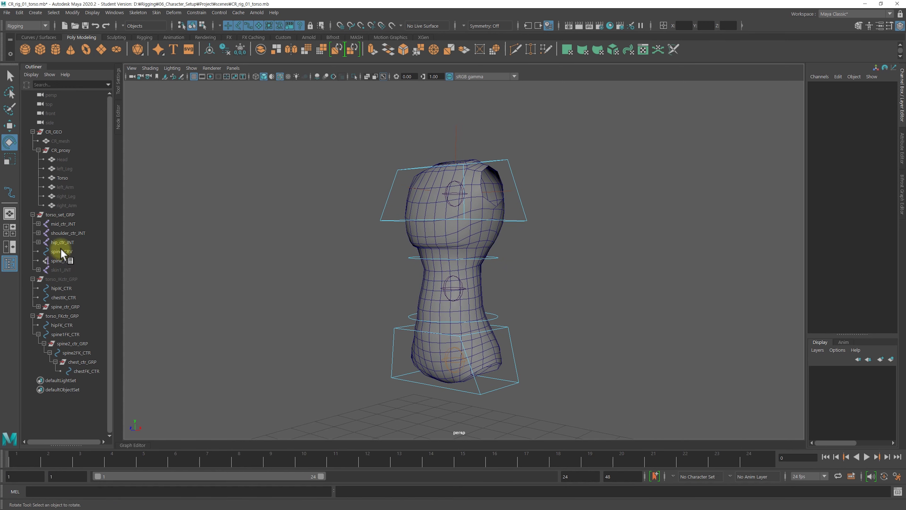
Expand mid_ctr_JNT, shoulder_ctr_JNT and hip_ctr_JNT in the Outliner to show their constraints.
{"action": "left_click", "coordinate": [61, 233]}
{"action": "left_click", "coordinate": [60, 225]}
{"action": "left_click", "coordinate": [60, 242]}
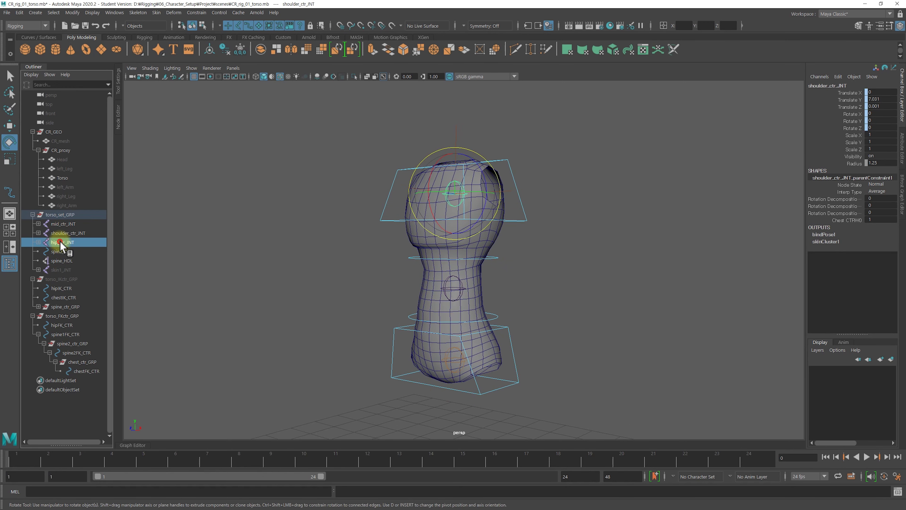
{"action": "left_click", "coordinate": [38, 242]}
{"action": "left_click", "coordinate": [39, 224]}
{"action": "left_click", "coordinate": [38, 243]}
Select the three joints' parentConstraint nodes and frame the view on them.
{"action": "left_click", "coordinate": [70, 270]}
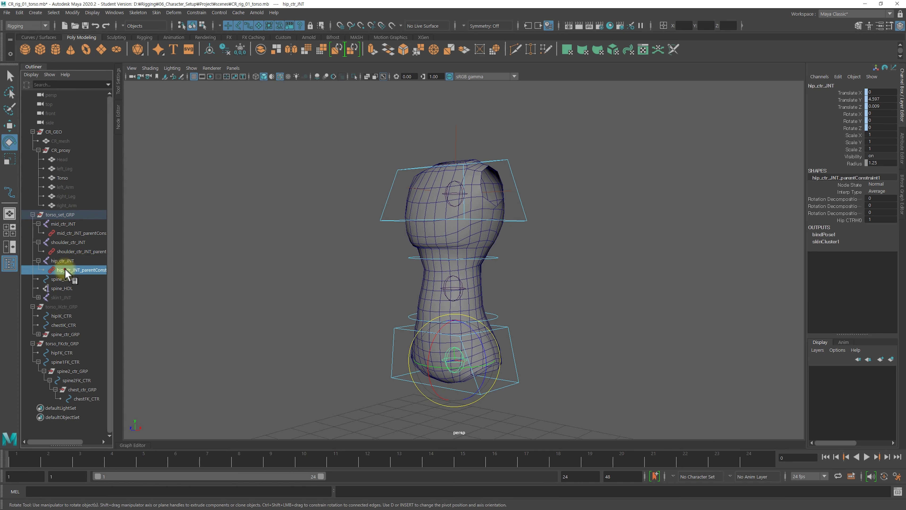
{"action": "left_click", "coordinate": [71, 251]}
{"action": "left_click", "coordinate": [72, 233]}
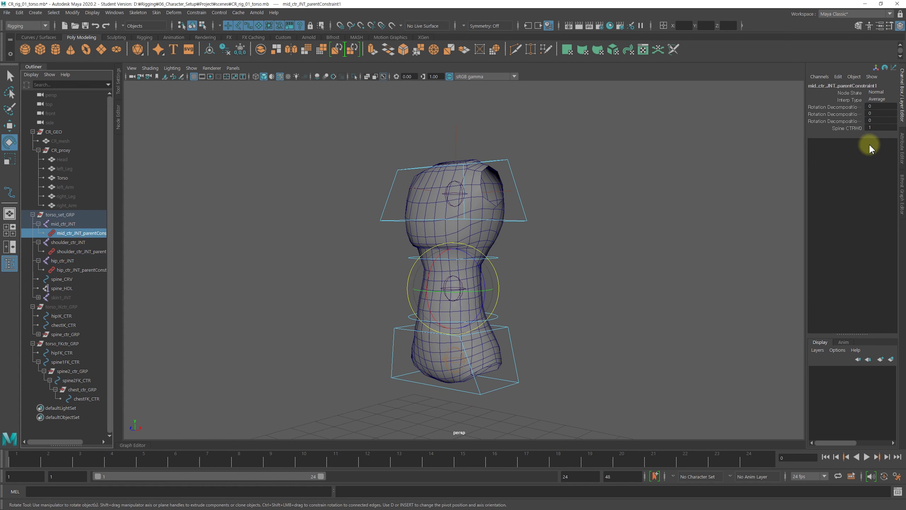
{"action": "key", "text": "f"}
{"action": "left_click_drag", "start_coordinate": [577, 251], "coordinate": [569, 252], "text": "alt"}
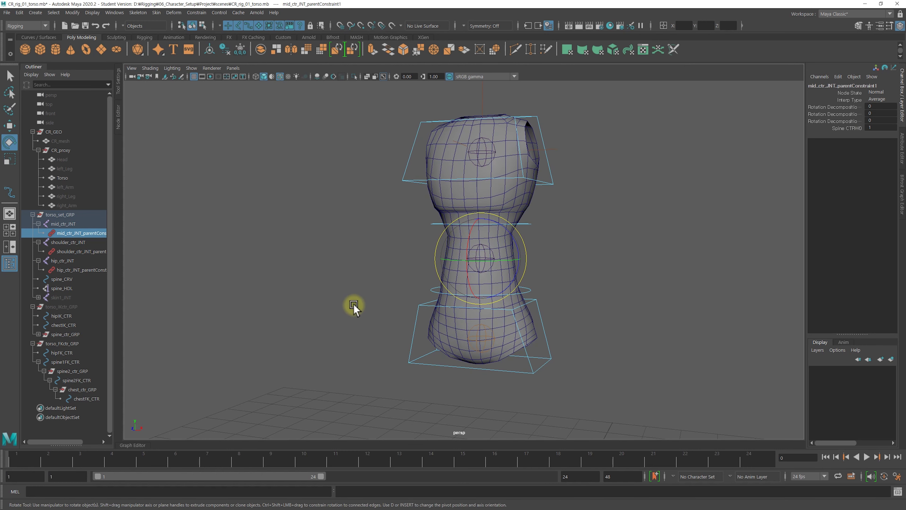
Orbit around the torso rig to inspect the constraints from above and the side.
{"action": "left_click", "coordinate": [377, 308]}
{"action": "mouse_move", "coordinate": [376, 308]}
{"action": "left_mouse_down", "text": "alt"}
{"action": "mouse_move", "coordinate": [583, 310]}
{"action": "mouse_move", "coordinate": [514, 299]}
{"action": "mouse_move", "coordinate": [474, 305]}
{"action": "mouse_move", "coordinate": [480, 251]}
{"action": "mouse_move", "coordinate": [547, 303]}
{"action": "mouse_move", "coordinate": [486, 253]}
{"action": "left_mouse_up", "text": "alt"}
{"action": "mouse_move", "coordinate": [485, 253]}
{"action": "right_mouse_down", "text": "alt"}
{"action": "mouse_move", "coordinate": [474, 318]}
{"action": "mouse_move", "coordinate": [581, 316]}
{"action": "right_mouse_up", "text": "alt"}
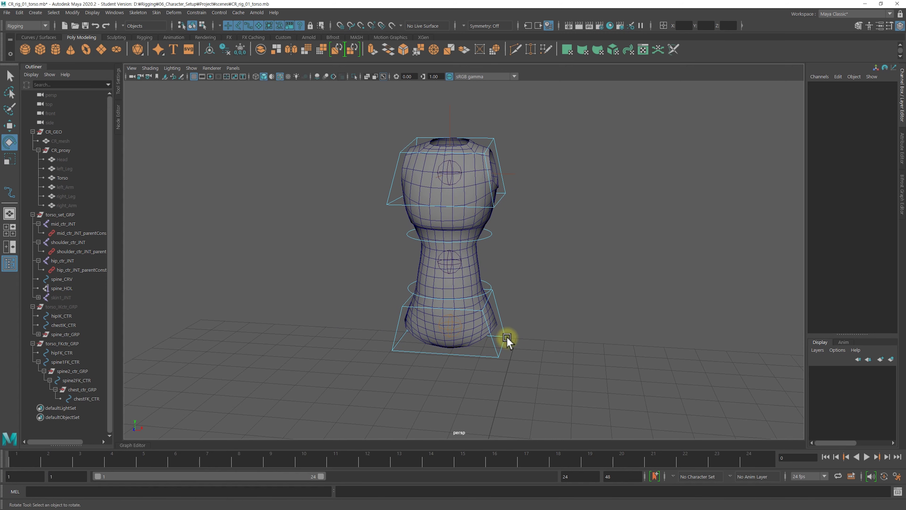
{"action": "left_click_drag", "start_coordinate": [506, 338], "coordinate": [520, 333], "text": "alt"}
{"action": "mouse_move", "coordinate": [465, 327]}
{"action": "left_mouse_down", "text": "alt"}
{"action": "mouse_move", "coordinate": [530, 320]}
{"action": "mouse_move", "coordinate": [541, 307]}
{"action": "left_mouse_up", "text": "alt"}
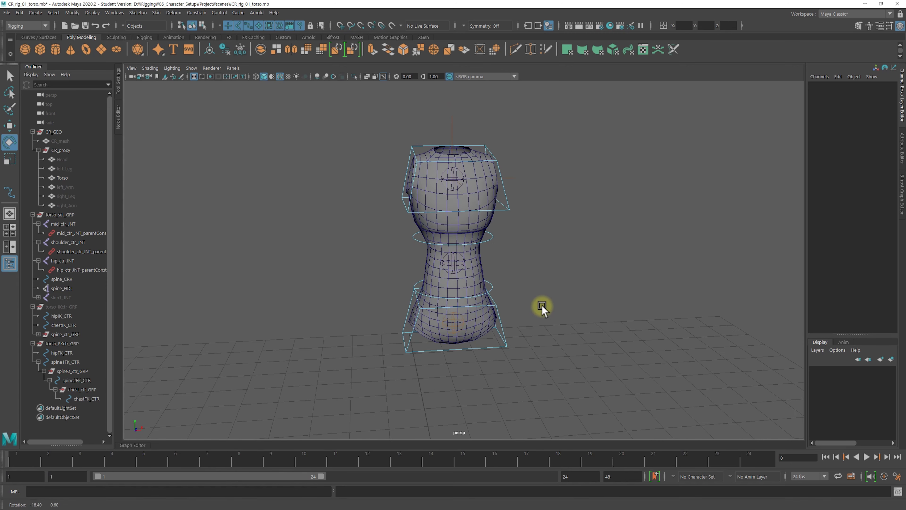
{"action": "mouse_move", "coordinate": [364, 356]}
{"action": "left_mouse_down", "text": "alt"}
{"action": "mouse_move", "coordinate": [539, 289]}
{"action": "mouse_move", "coordinate": [601, 339]}
{"action": "mouse_move", "coordinate": [552, 338]}
{"action": "mouse_move", "coordinate": [493, 358]}
{"action": "mouse_move", "coordinate": [543, 345]}
{"action": "mouse_move", "coordinate": [391, 339]}
{"action": "mouse_move", "coordinate": [516, 370]}
{"action": "mouse_move", "coordinate": [520, 385]}
{"action": "mouse_move", "coordinate": [521, 373]}
{"action": "mouse_move", "coordinate": [542, 367]}
{"action": "mouse_move", "coordinate": [550, 385]}
{"action": "mouse_move", "coordinate": [532, 392]}
{"action": "mouse_move", "coordinate": [379, 286]}
{"action": "left_mouse_up", "text": "alt"}
{"action": "mouse_move", "coordinate": [479, 227]}
{"action": "left_mouse_down", "text": "alt"}
{"action": "mouse_move", "coordinate": [514, 340]}
{"action": "mouse_move", "coordinate": [433, 318]}
{"action": "mouse_move", "coordinate": [491, 309]}
{"action": "mouse_move", "coordinate": [544, 327]}
{"action": "left_mouse_up", "text": "alt"}
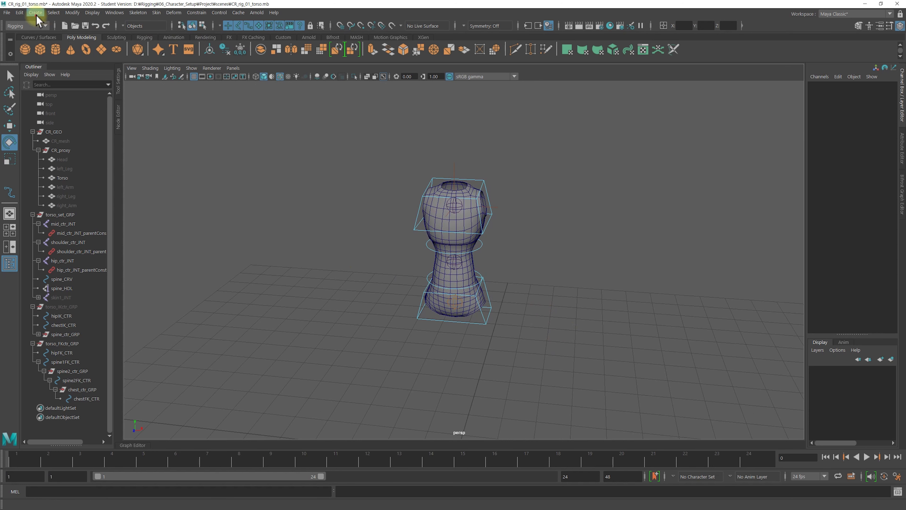
Draw a closed square EP curve, curve1, for the body control.
{"action": "left_click", "coordinate": [37, 15]}
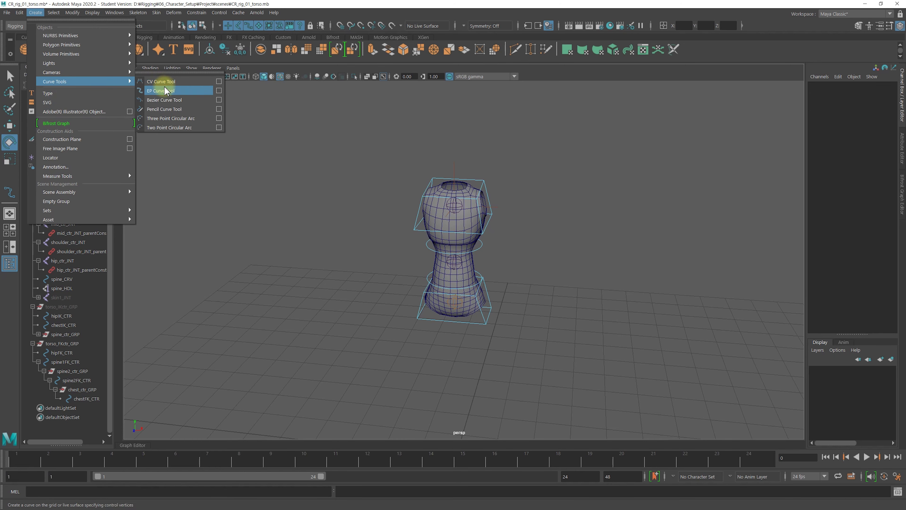
{"action": "left_click", "coordinate": [166, 91]}
{"action": "mouse_move", "coordinate": [532, 297]}
{"action": "left_mouse_down", "text": "alt"}
{"action": "mouse_move", "coordinate": [479, 213]}
{"action": "mouse_move", "coordinate": [449, 265]}
{"action": "left_mouse_up", "text": "alt"}
{"action": "left_click", "coordinate": [444, 267]}
{"action": "left_click", "coordinate": [439, 319]}
{"action": "left_click", "coordinate": [502, 271]}
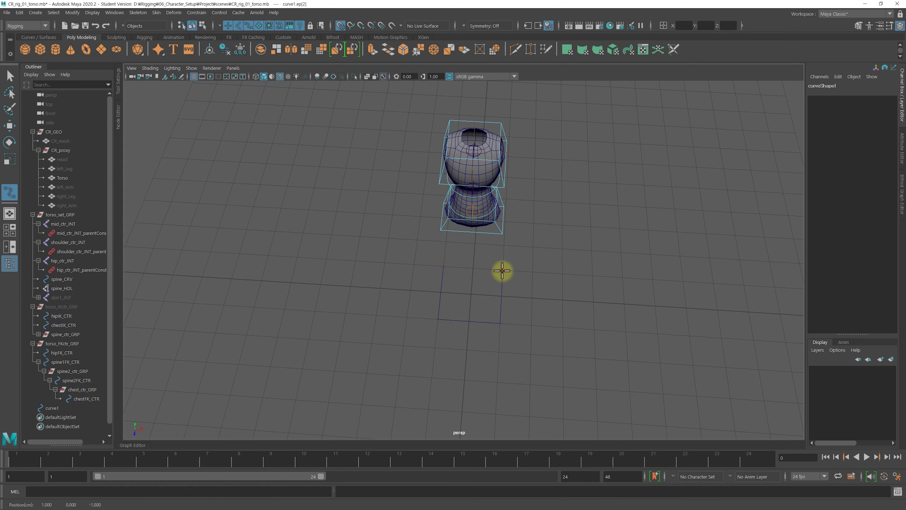
{"action": "left_click", "coordinate": [445, 267]}
{"action": "key", "text": "e"}
Move the square curve up onto the centre of the torso's hips.
{"action": "mouse_move", "coordinate": [510, 294]}
{"action": "left_mouse_down", "text": "alt"}
{"action": "mouse_move", "coordinate": [457, 265]}
{"action": "mouse_move", "coordinate": [470, 373]}
{"action": "mouse_move", "coordinate": [498, 403]}
{"action": "mouse_move", "coordinate": [492, 204]}
{"action": "left_mouse_up", "text": "alt"}
{"action": "key", "text": "w"}
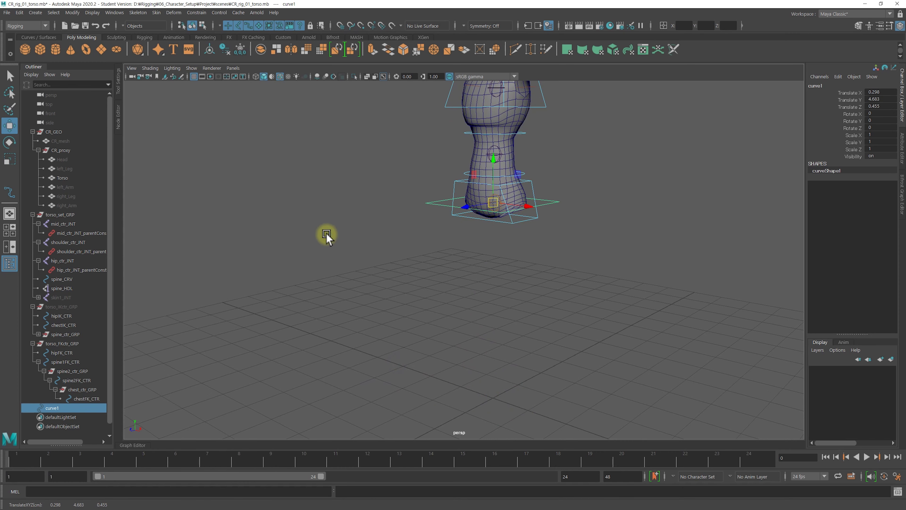
{"action": "right_click_drag", "start_coordinate": [327, 234], "coordinate": [540, 251], "text": "alt"}
{"action": "mouse_move", "coordinate": [540, 251]}
{"action": "left_mouse_down", "text": "alt"}
{"action": "mouse_move", "coordinate": [411, 273]}
{"action": "mouse_move", "coordinate": [492, 269]}
{"action": "mouse_move", "coordinate": [482, 278]}
{"action": "mouse_move", "coordinate": [501, 308]}
{"action": "mouse_move", "coordinate": [493, 287]}
{"action": "mouse_move", "coordinate": [473, 292]}
{"action": "mouse_move", "coordinate": [469, 273]}
{"action": "left_mouse_up", "text": "alt"}
{"action": "mouse_move", "coordinate": [486, 330]}
{"action": "left_mouse_down", "text": "alt"}
{"action": "mouse_move", "coordinate": [381, 322]}
{"action": "mouse_move", "coordinate": [587, 328]}
{"action": "mouse_move", "coordinate": [485, 328]}
{"action": "mouse_move", "coordinate": [562, 299]}
{"action": "left_mouse_up", "text": "alt"}
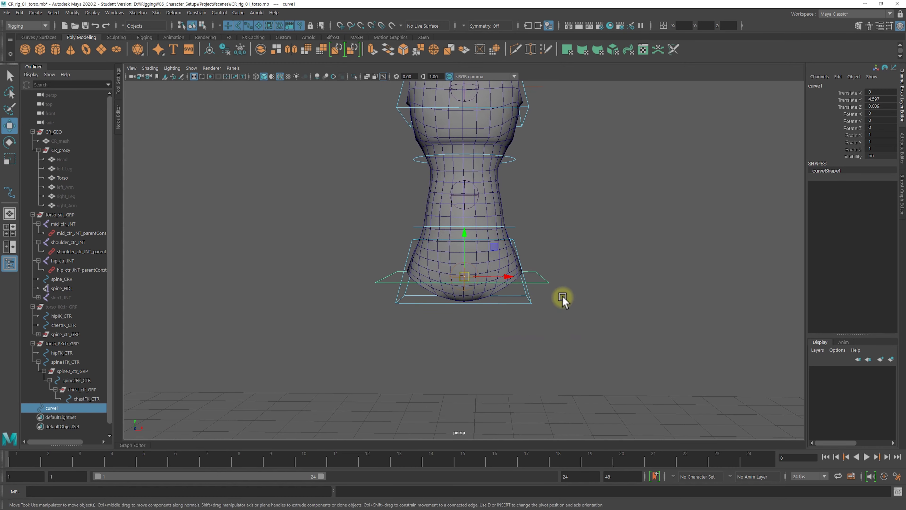
{"action": "right_click_drag", "start_coordinate": [563, 299], "coordinate": [356, 308], "text": "alt"}
{"action": "left_click_drag", "start_coordinate": [357, 308], "coordinate": [403, 152], "text": "alt"}
{"action": "mouse_move", "coordinate": [488, 315]}
{"action": "left_mouse_down", "text": "alt"}
{"action": "mouse_move", "coordinate": [396, 309]}
{"action": "mouse_move", "coordinate": [468, 314]}
{"action": "mouse_move", "coordinate": [462, 320]}
{"action": "mouse_move", "coordinate": [477, 323]}
{"action": "left_mouse_up", "text": "alt"}
Raise curve1 slightly to translate Y 4.968 and scale it to 1.1.
{"action": "mouse_move", "coordinate": [451, 255]}
{"action": "left_mouse_down"}
{"action": "mouse_move", "coordinate": [452, 240]}
{"action": "mouse_move", "coordinate": [415, 284]}
{"action": "mouse_move", "coordinate": [350, 263]}
{"action": "mouse_move", "coordinate": [403, 263]}
{"action": "mouse_move", "coordinate": [433, 279]}
{"action": "mouse_move", "coordinate": [475, 263]}
{"action": "mouse_move", "coordinate": [444, 249]}
{"action": "mouse_move", "coordinate": [445, 230]}
{"action": "left_mouse_up"}
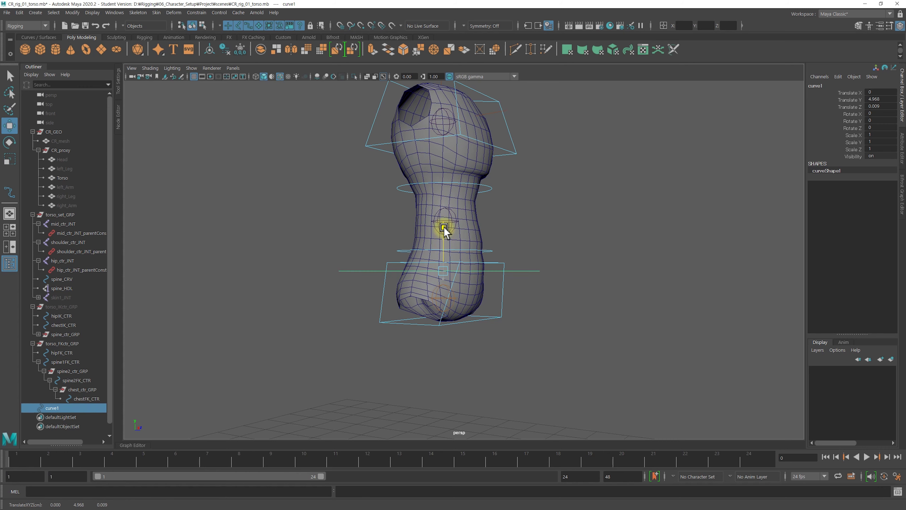
{"action": "mouse_move", "coordinate": [567, 354]}
{"action": "left_mouse_down", "text": "alt"}
{"action": "mouse_move", "coordinate": [441, 364]}
{"action": "mouse_move", "coordinate": [481, 282]}
{"action": "mouse_move", "coordinate": [461, 258]}
{"action": "left_mouse_up", "text": "alt"}
{"action": "key", "text": "r"}
{"action": "mouse_move", "coordinate": [527, 348]}
{"action": "left_mouse_down", "text": "alt"}
{"action": "mouse_move", "coordinate": [501, 360]}
{"action": "mouse_move", "coordinate": [465, 334]}
{"action": "left_mouse_up", "text": "alt"}
Freeze curve1's transformations so its values read zero and one.
{"action": "left_click", "coordinate": [594, 327]}
{"action": "left_click_drag", "start_coordinate": [595, 328], "coordinate": [566, 328], "text": "alt"}
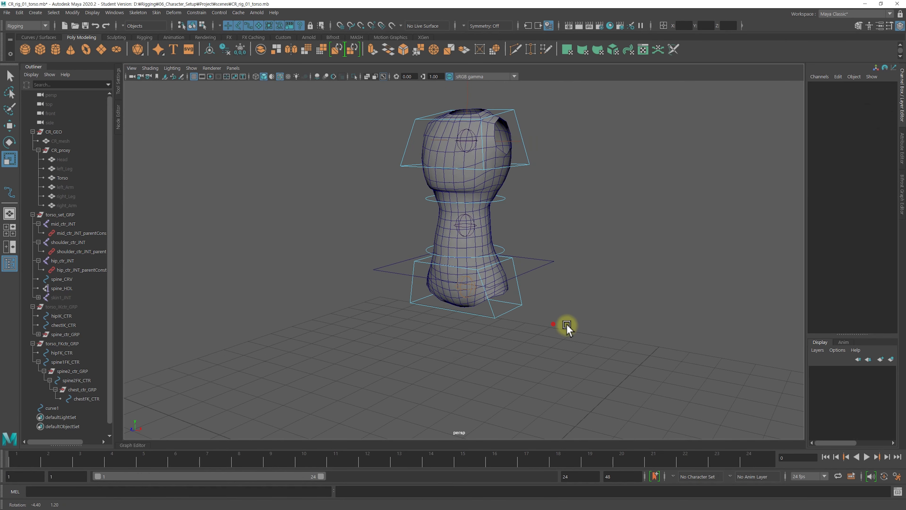
{"action": "left_click", "coordinate": [541, 270]}
{"action": "left_click_drag", "start_coordinate": [542, 270], "coordinate": [569, 330], "text": "alt"}
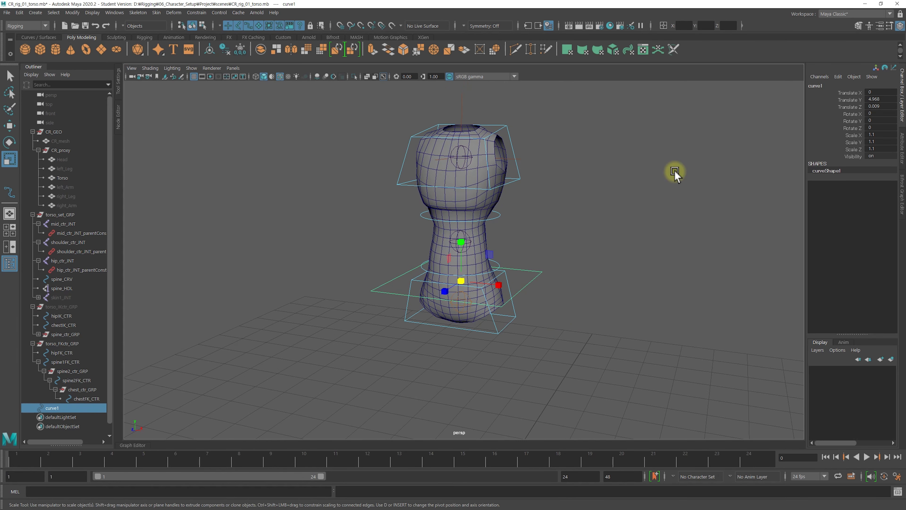
{"action": "left_click", "coordinate": [72, 12]}
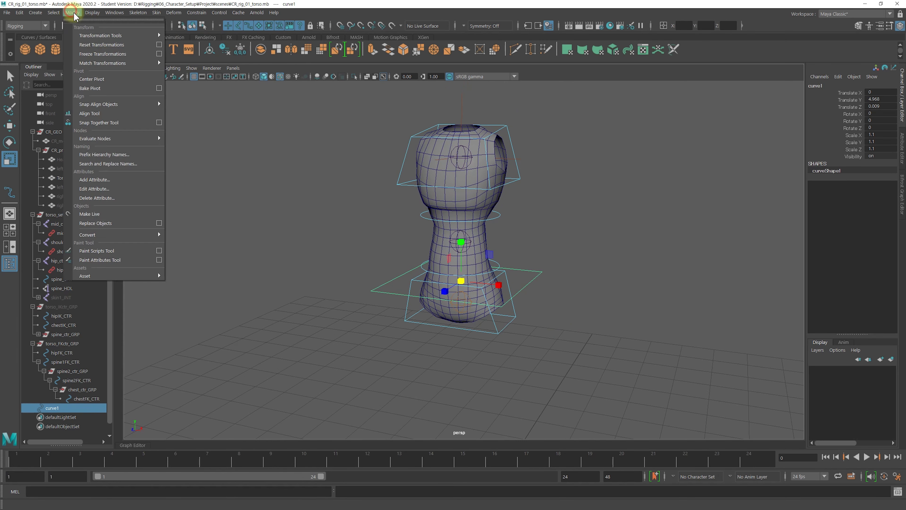
{"action": "left_click", "coordinate": [106, 53]}
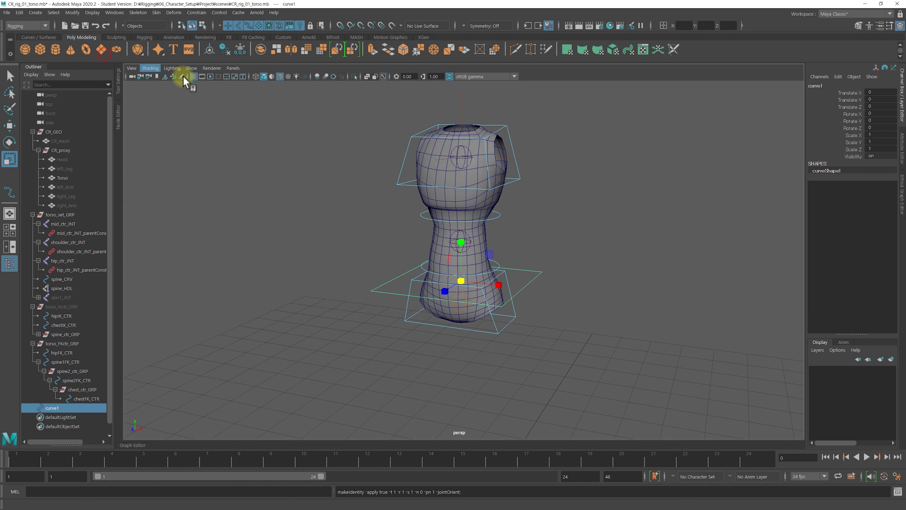
Rename curve1 to body_CTR in the Outliner.
{"action": "double_click", "coordinate": [53, 409]}
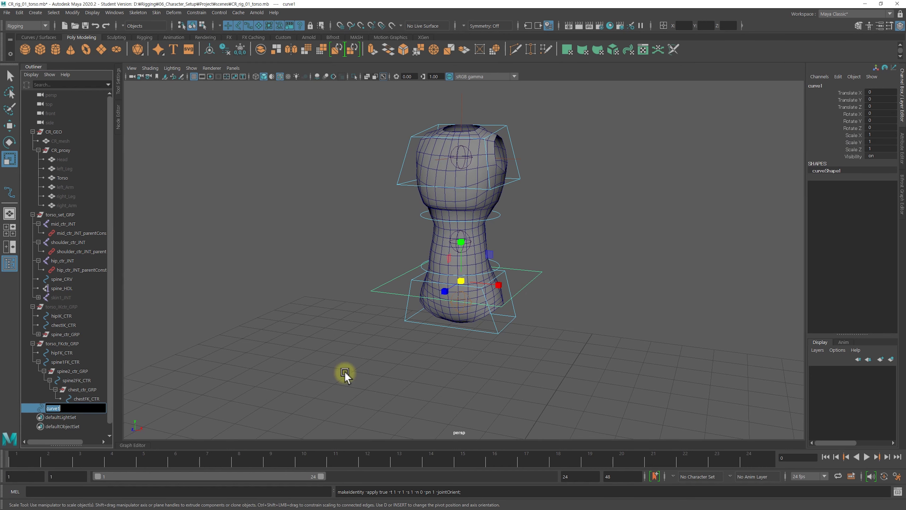
{"action": "type", "text": "body_CTR"}
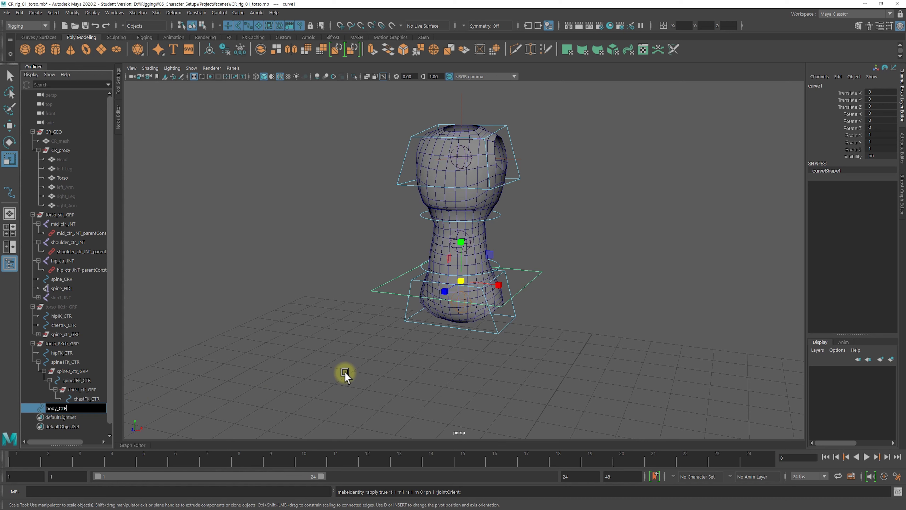
{"action": "key", "text": "Return"}
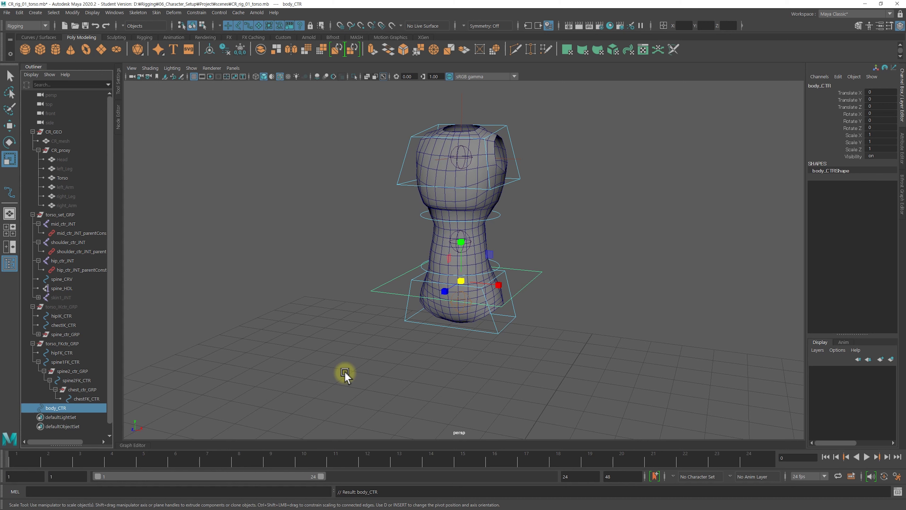
{"action": "left_click", "coordinate": [337, 365]}
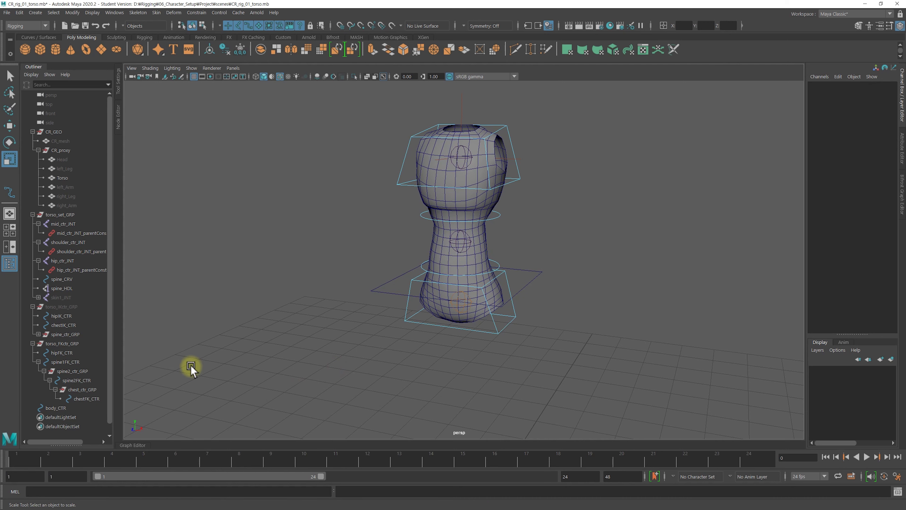
Group body_CTR, torso_FKctr_GRP and torso_IKctr_GRP into a new group named body_ctr_GRP.
{"action": "left_click", "coordinate": [55, 411]}
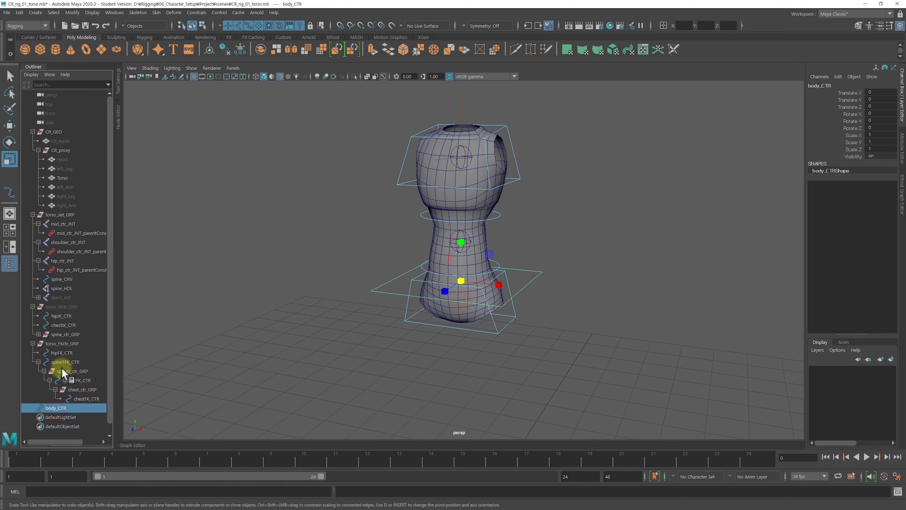
{"action": "left_click", "coordinate": [51, 342], "text": "ctrl"}
{"action": "left_click", "coordinate": [62, 307], "text": "ctrl"}
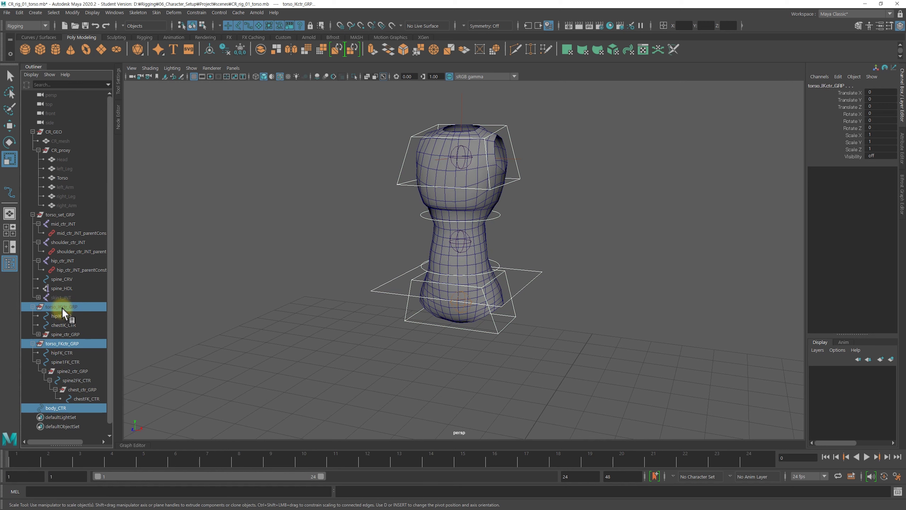
{"action": "key", "text": "ctrl+g"}
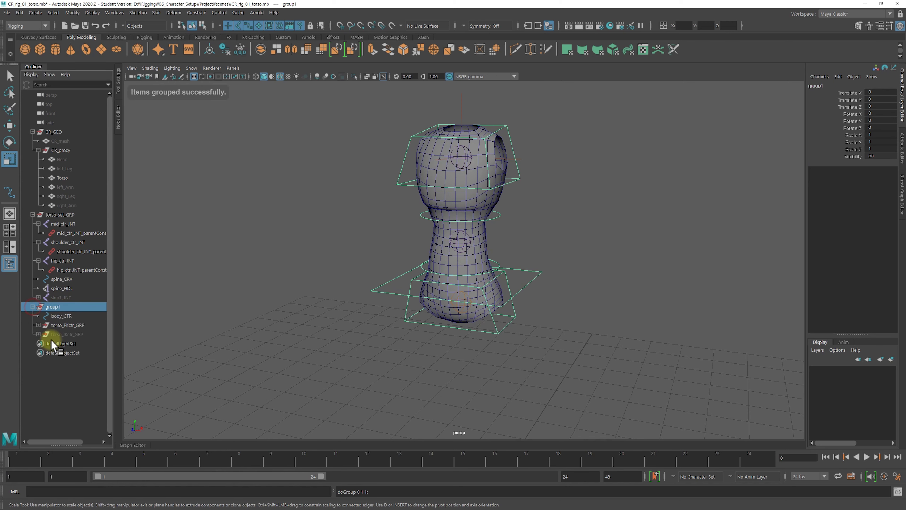
{"action": "double_click", "coordinate": [55, 307]}
{"action": "type", "text": "body_ctr_GRP"}
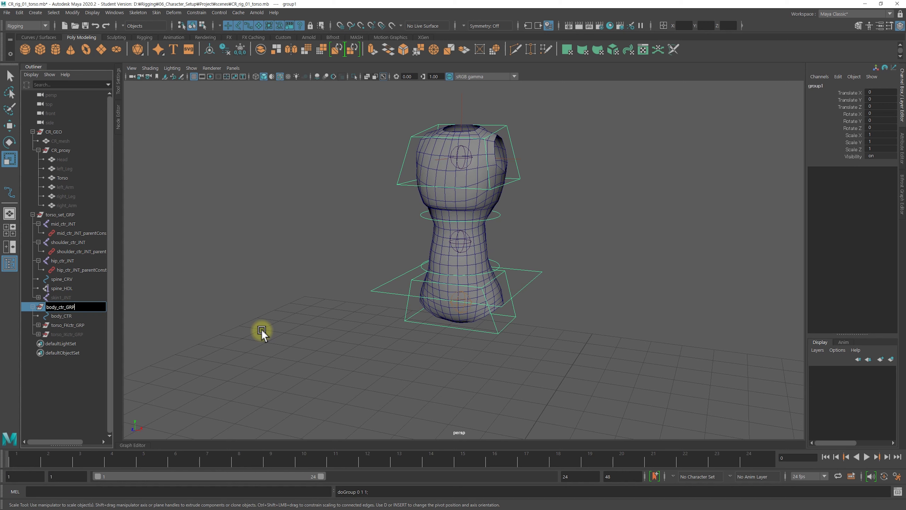
{"action": "key", "text": "Return"}
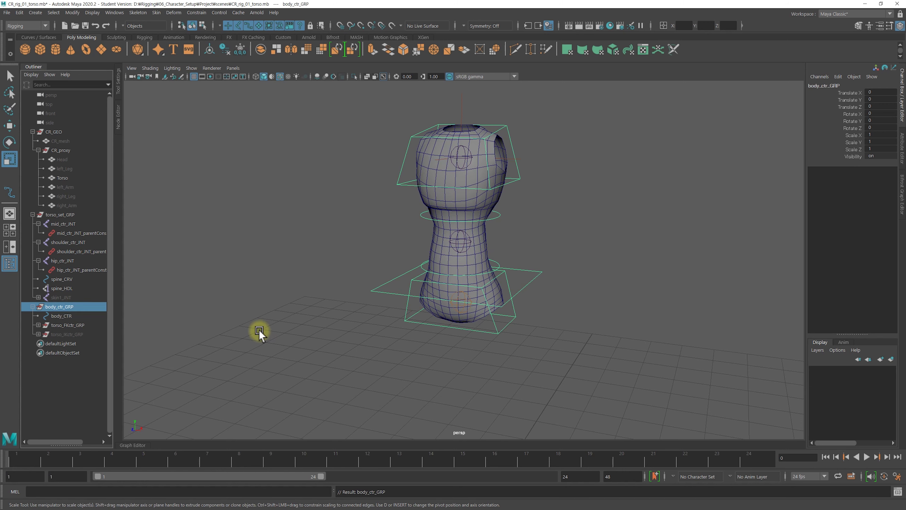
{"action": "left_click", "coordinate": [259, 334]}
Expand torso_FKctr_GRP, spine1FK_CTR, spine2FK_CTR and chest_ctr_GRP in the Outliner.
{"action": "left_click", "coordinate": [39, 325]}
{"action": "left_click", "coordinate": [44, 343]}
{"action": "left_click", "coordinate": [55, 362]}
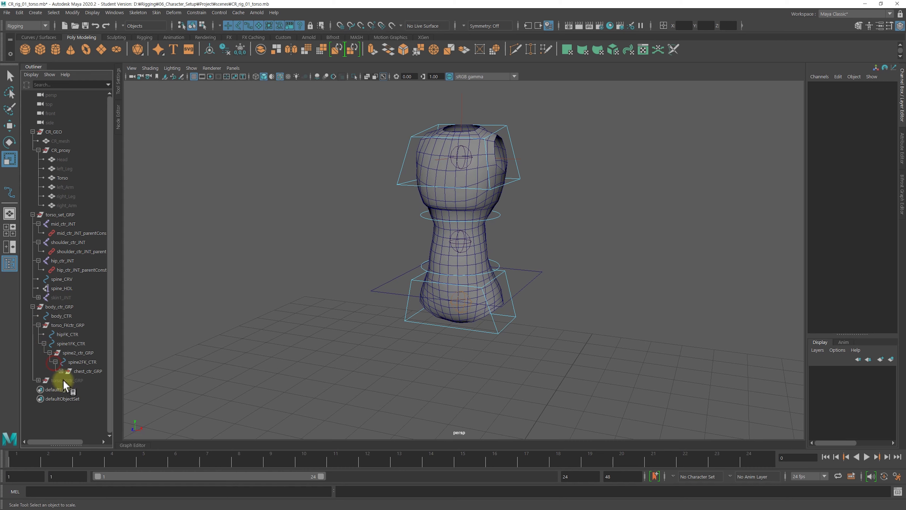
{"action": "left_click", "coordinate": [171, 337]}
{"action": "mouse_move", "coordinate": [172, 337]}
{"action": "left_mouse_down"}
{"action": "mouse_move", "coordinate": [112, 314]}
{"action": "mouse_move", "coordinate": [136, 309]}
{"action": "left_mouse_up"}
{"action": "left_click_drag", "start_coordinate": [40, 367], "coordinate": [83, 337]}
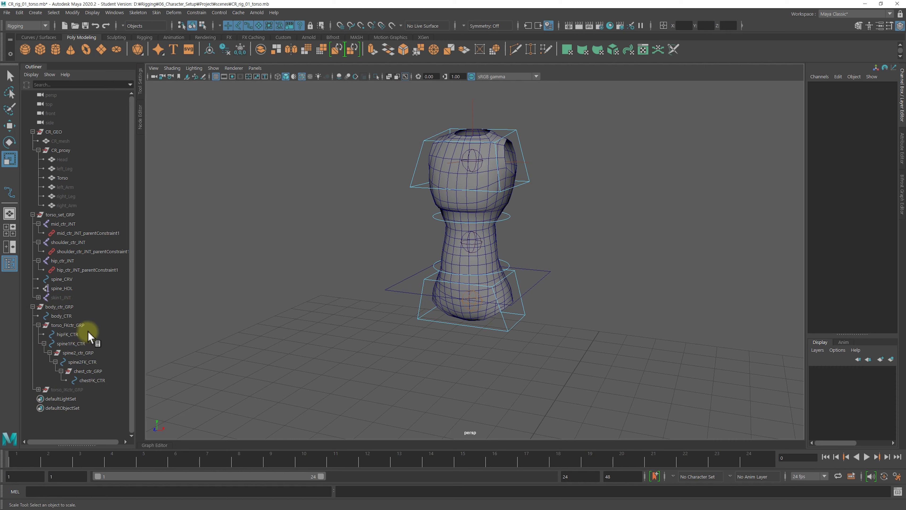
Rename body_ctr_GRP to torso_ctr_GRP, then select body_CTR and show its attributes.
{"action": "mouse_move", "coordinate": [60, 214]}
{"action": "left_mouse_down"}
{"action": "mouse_move", "coordinate": [58, 307]}
{"action": "mouse_move", "coordinate": [57, 214]}
{"action": "left_mouse_up"}
{"action": "left_click_drag", "start_coordinate": [59, 307], "coordinate": [67, 270]}
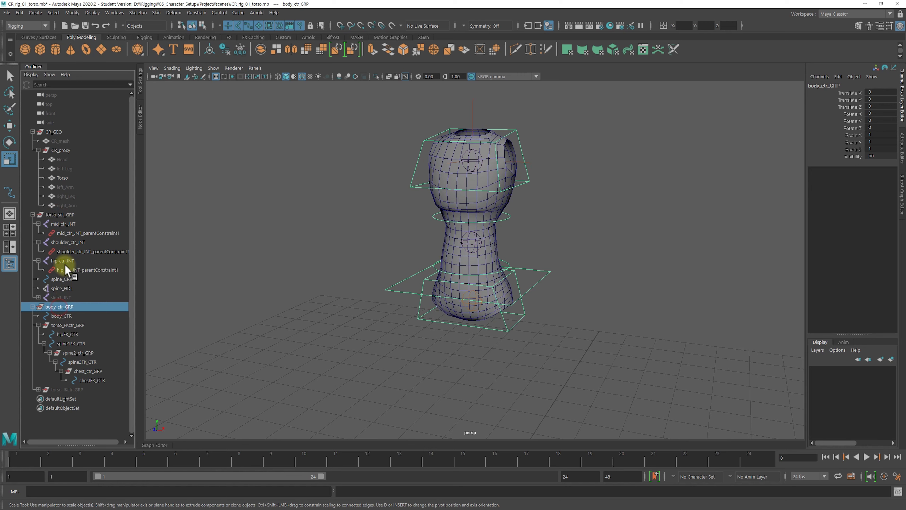
{"action": "left_click", "coordinate": [62, 215]}
{"action": "mouse_move", "coordinate": [70, 219]}
{"action": "left_mouse_down"}
{"action": "mouse_move", "coordinate": [61, 314]}
{"action": "mouse_move", "coordinate": [52, 316]}
{"action": "left_mouse_up"}
{"action": "double_click", "coordinate": [54, 307]}
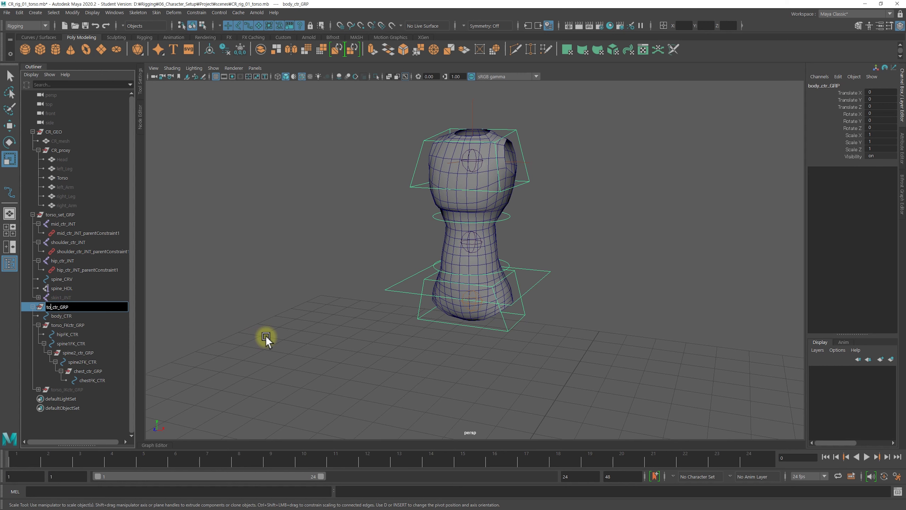
{"action": "type", "text": "rso_"}
{"action": "key", "text": "Return"}
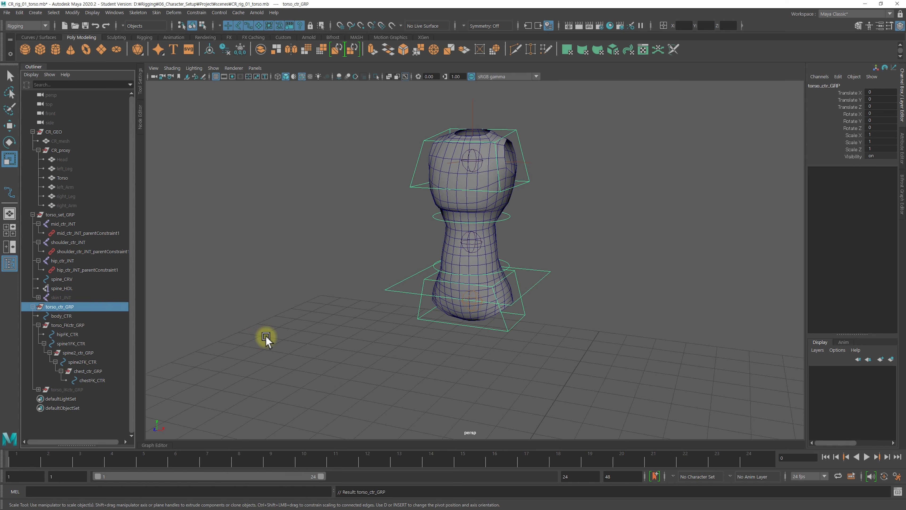
{"action": "left_click", "coordinate": [68, 316]}
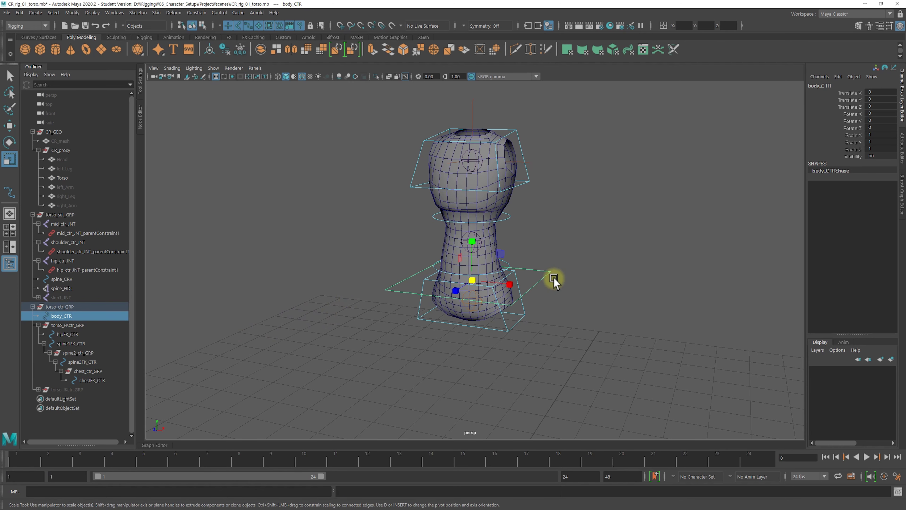
{"action": "key", "text": "ctrl+a"}
Enable drawing overrides on body_CTR and set its display colour to white.
{"action": "left_click", "coordinate": [808, 254]}
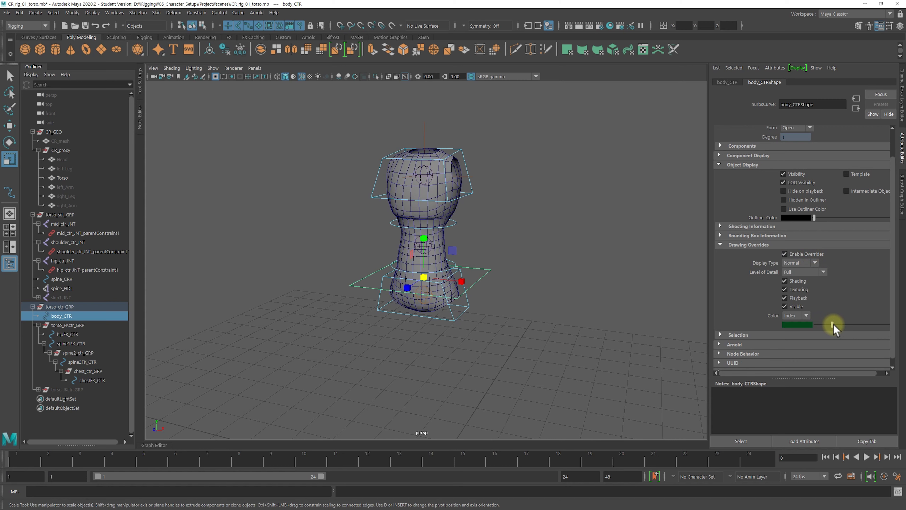
{"action": "left_click_drag", "start_coordinate": [841, 324], "coordinate": [856, 325]}
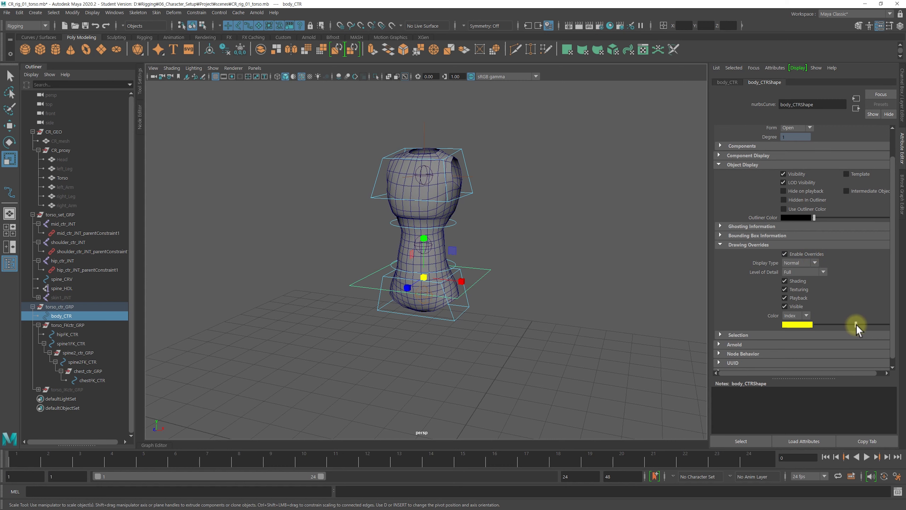
{"action": "left_click", "coordinate": [582, 282]}
{"action": "mouse_move", "coordinate": [578, 284]}
{"action": "left_mouse_down", "text": "alt"}
{"action": "mouse_move", "coordinate": [615, 268]}
{"action": "mouse_move", "coordinate": [528, 283]}
{"action": "mouse_move", "coordinate": [318, 266]}
{"action": "mouse_move", "coordinate": [558, 310]}
{"action": "mouse_move", "coordinate": [541, 287]}
{"action": "mouse_move", "coordinate": [499, 289]}
{"action": "left_mouse_up", "text": "alt"}
{"action": "right_click_drag", "start_coordinate": [500, 289], "coordinate": [611, 300], "text": "alt"}
{"action": "left_click_drag", "start_coordinate": [611, 300], "coordinate": [589, 297], "text": "alt"}
Reselect body_CTR to recheck its zero translate/rotate and scale 1 channels.
{"action": "left_click", "coordinate": [533, 312]}
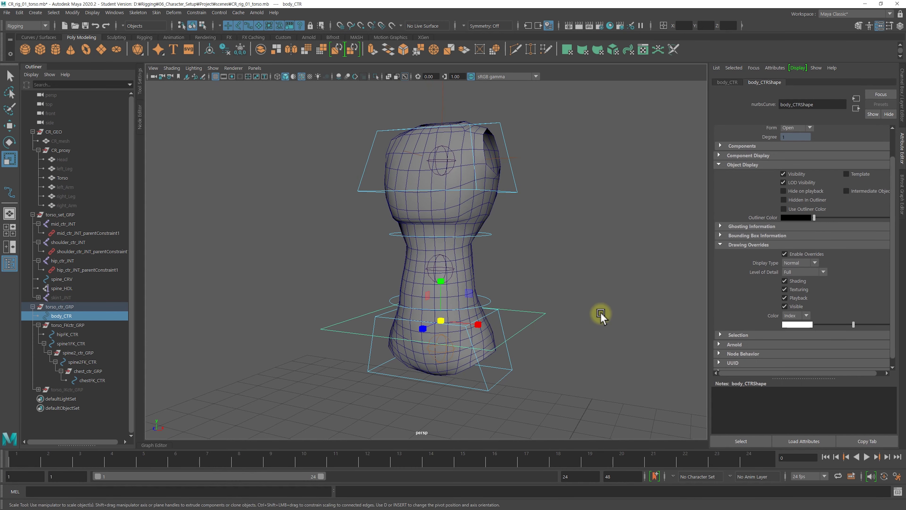
{"action": "key", "text": "ctrl+a"}
{"action": "right_click_drag", "start_coordinate": [572, 289], "coordinate": [568, 255], "text": "alt"}
{"action": "middle_click_drag", "start_coordinate": [569, 255], "coordinate": [542, 251], "text": "alt"}
{"action": "key", "text": "q"}
{"action": "right_click_drag", "start_coordinate": [542, 255], "coordinate": [545, 262], "text": "alt"}
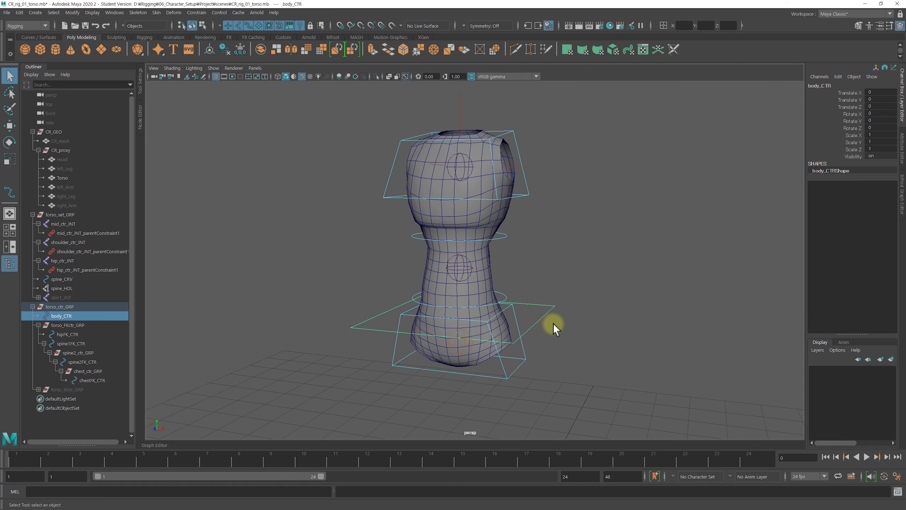
{"action": "mouse_move", "coordinate": [623, 254]}
{"action": "left_mouse_down", "text": "alt"}
{"action": "mouse_move", "coordinate": [583, 277]}
{"action": "mouse_move", "coordinate": [582, 293]}
{"action": "mouse_move", "coordinate": [609, 295]}
{"action": "left_mouse_up", "text": "alt"}
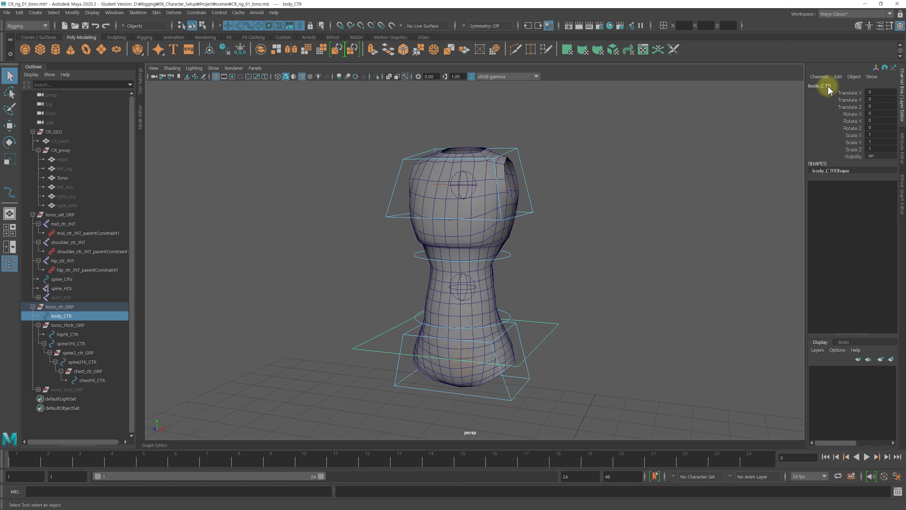
Add a keyable float attribute FK_IK_switch to body_CTR, minimum 0, maximum 1, default 0.
{"action": "left_click", "coordinate": [838, 76]}
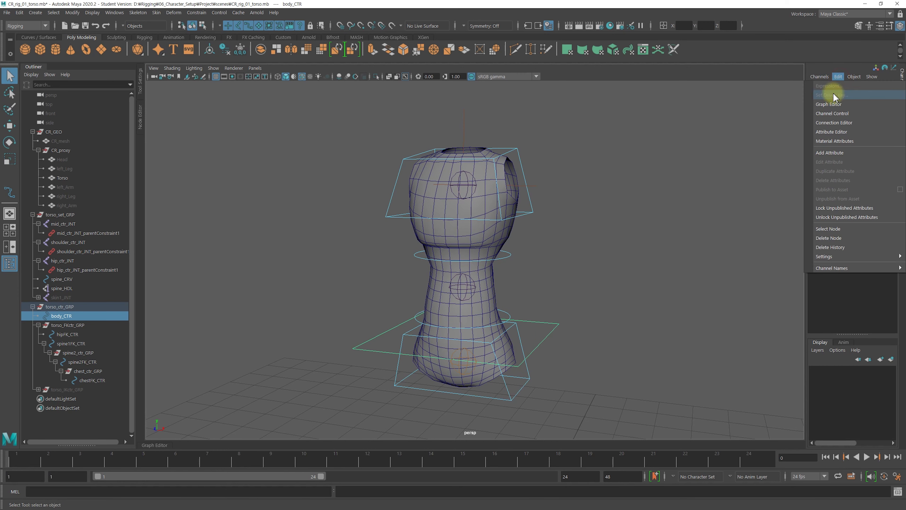
{"action": "left_click", "coordinate": [847, 157]}
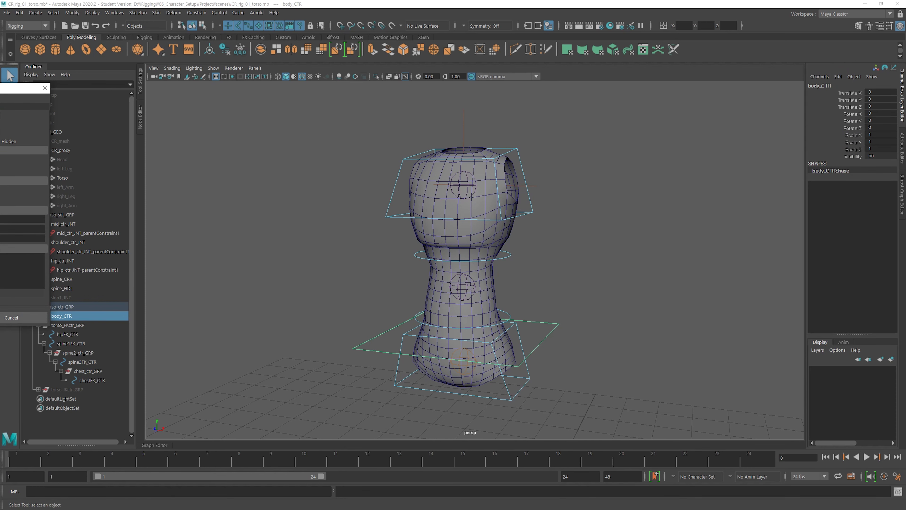
{"action": "left_click_drag", "start_coordinate": [647, 112], "coordinate": [623, 102]}
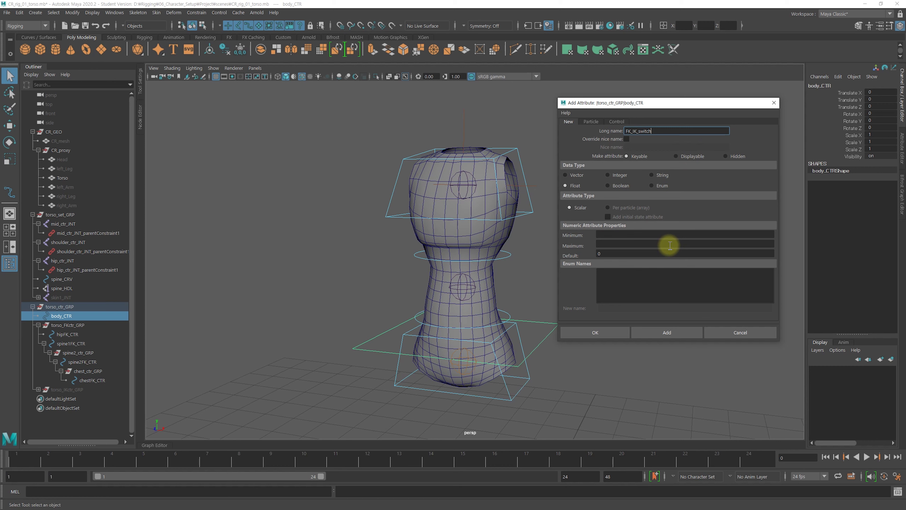
{"action": "left_click", "coordinate": [608, 236]}
{"action": "type", "text": "0"}
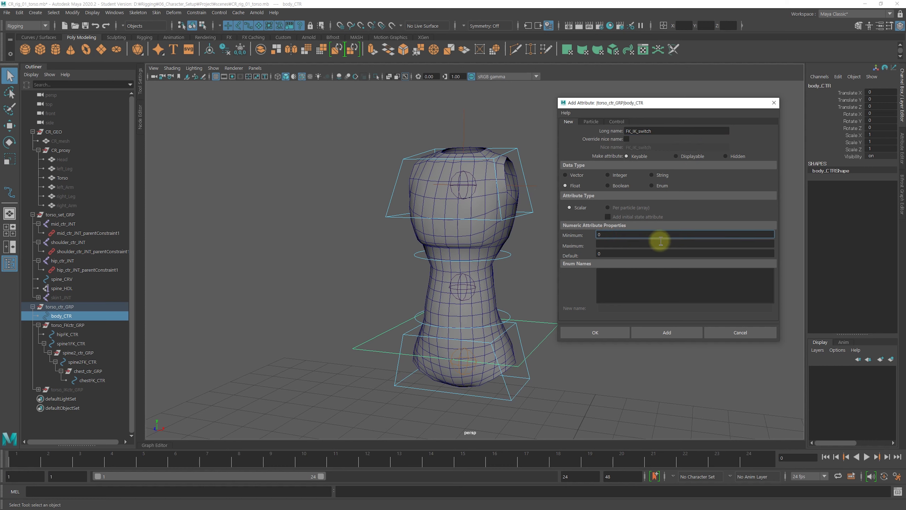
{"action": "left_click", "coordinate": [604, 245]}
{"action": "type", "text": "1"}
{"action": "key", "text": "Tab"}
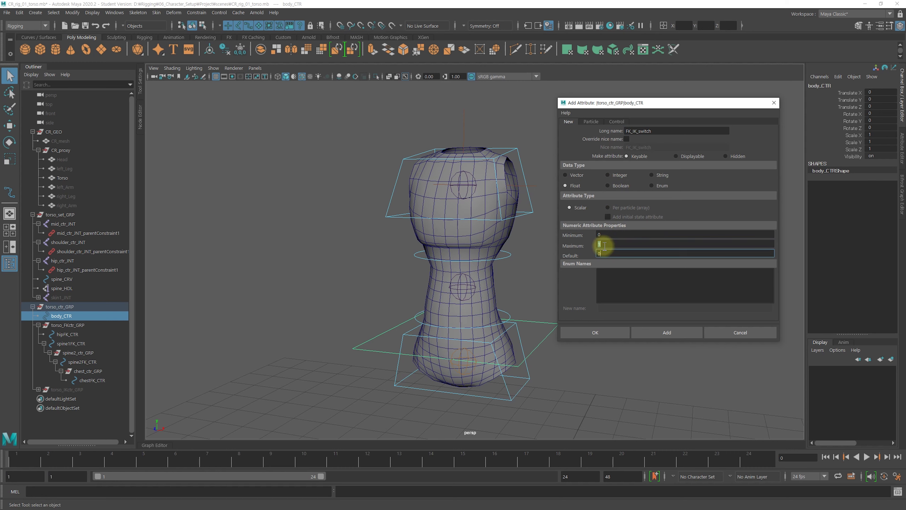
{"action": "left_click", "coordinate": [606, 333]}
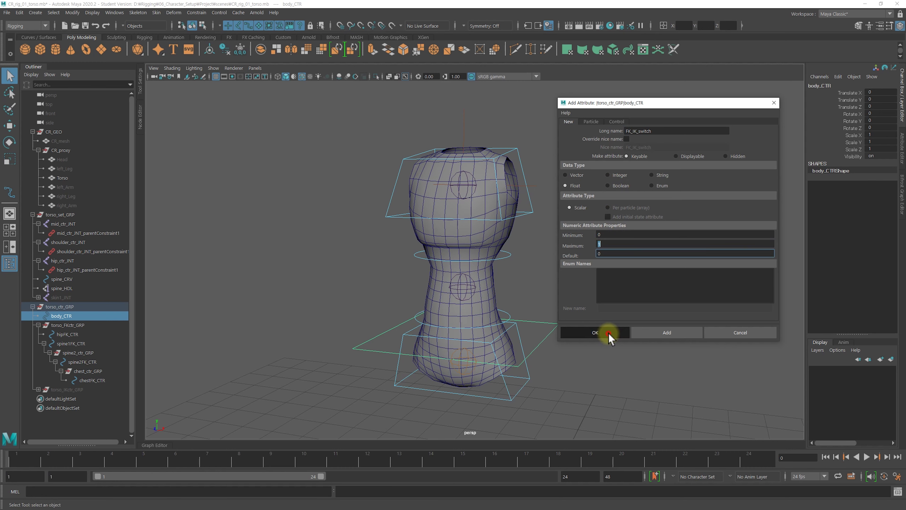
{"action": "left_click", "coordinate": [849, 163]}
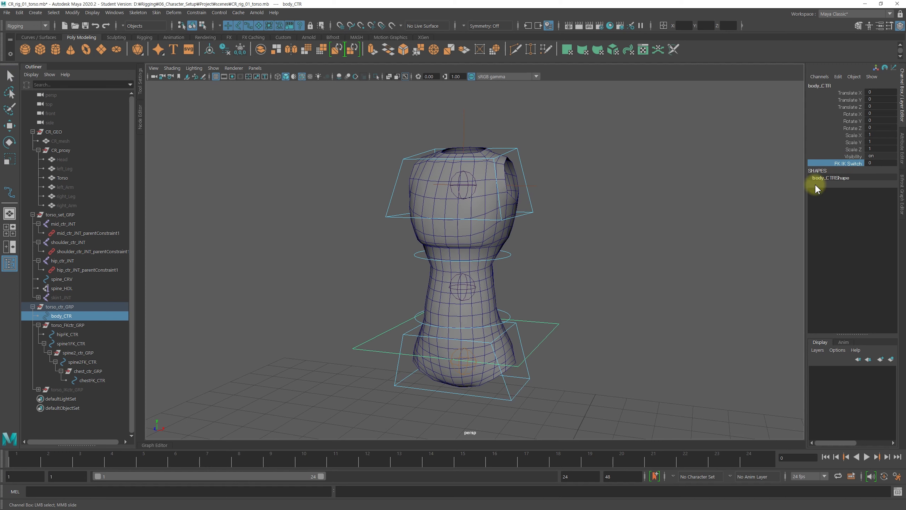
Expand and select torso_IKctr_GRP in the Outliner, then open the Node Editor.
{"action": "mouse_move", "coordinate": [619, 243]}
{"action": "left_mouse_down", "text": "alt"}
{"action": "mouse_move", "coordinate": [564, 250]}
{"action": "mouse_move", "coordinate": [586, 255]}
{"action": "left_mouse_up", "text": "alt"}
{"action": "left_click", "coordinate": [588, 257]}
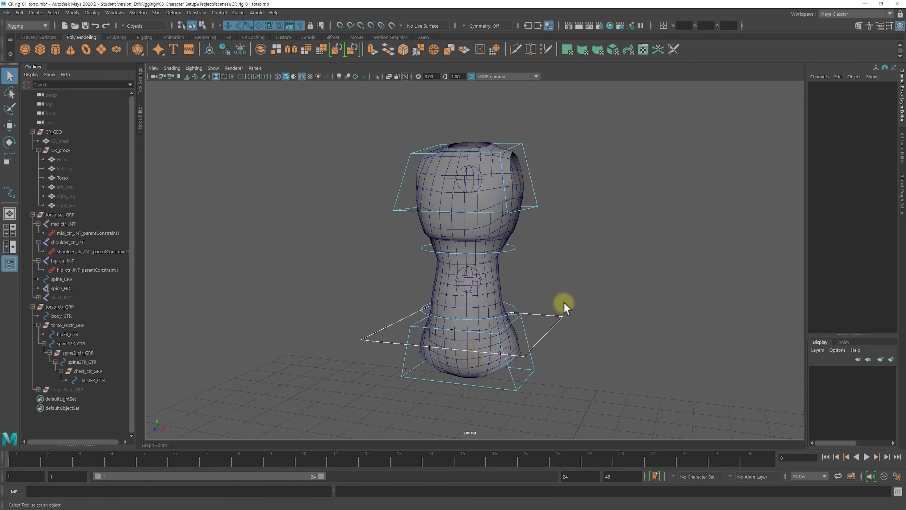
{"action": "left_click_drag", "start_coordinate": [560, 293], "coordinate": [591, 282], "text": "alt"}
{"action": "right_click_drag", "start_coordinate": [567, 285], "coordinate": [590, 285], "text": "alt"}
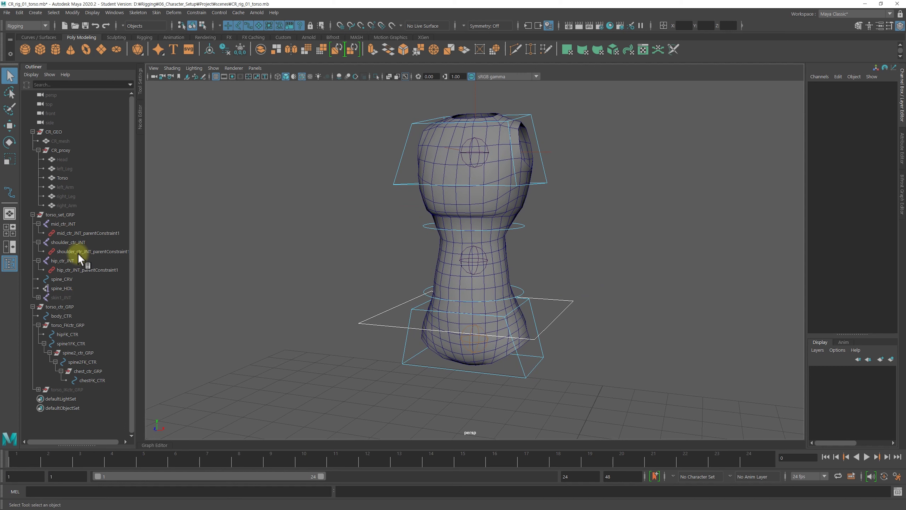
{"action": "left_click", "coordinate": [38, 389]}
{"action": "left_click", "coordinate": [92, 390]}
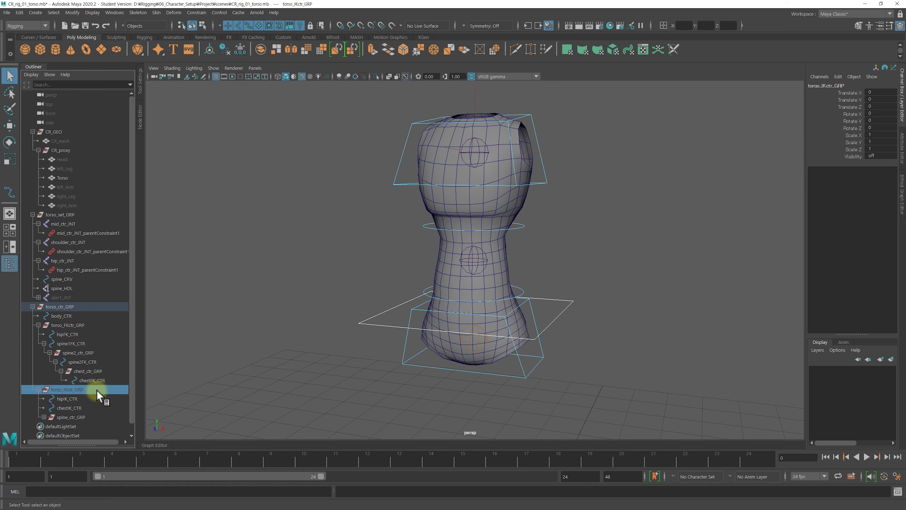
{"action": "left_click_drag", "start_coordinate": [97, 393], "coordinate": [154, 387]}
{"action": "left_click_drag", "start_coordinate": [294, 304], "coordinate": [416, 290], "text": "alt"}
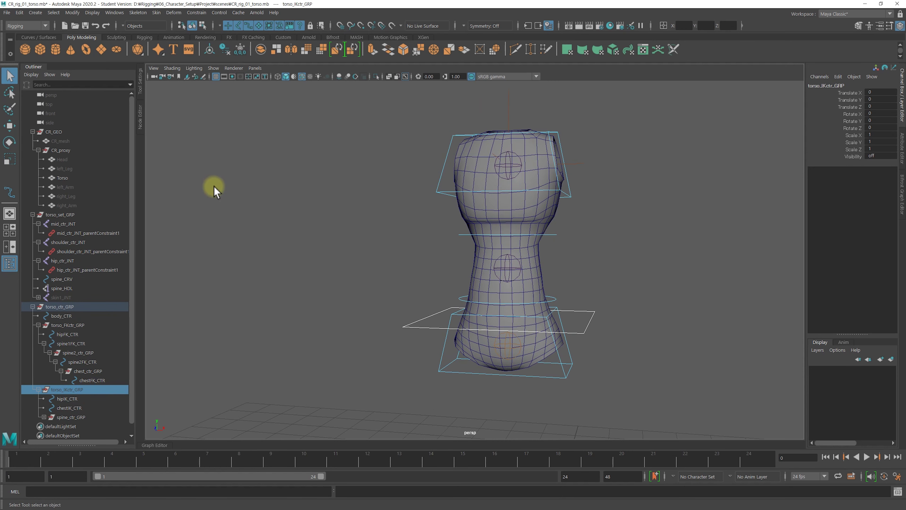
{"action": "left_click", "coordinate": [141, 121]}
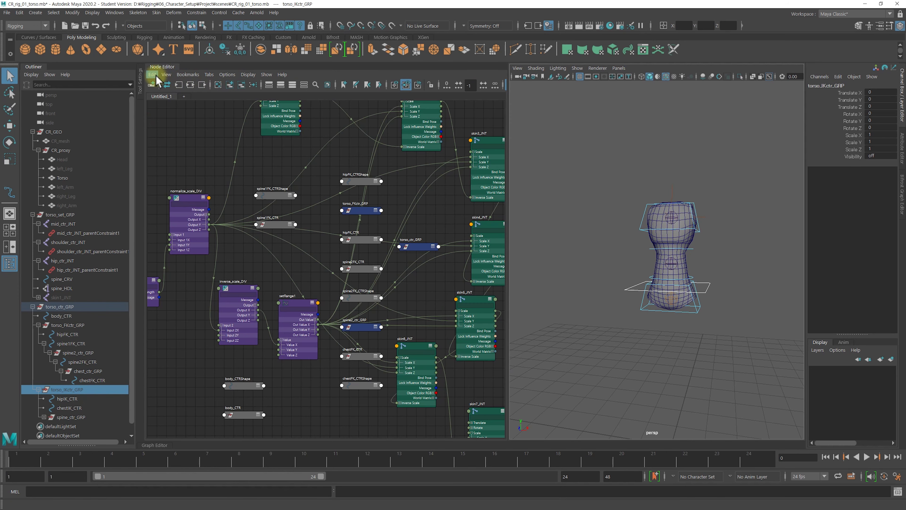
Clear the node graph and add body_CTR with all attributes shown, deleting body_CTRShape.
{"action": "left_click", "coordinate": [217, 85]}
{"action": "left_click_drag", "start_coordinate": [98, 306], "coordinate": [210, 243]}
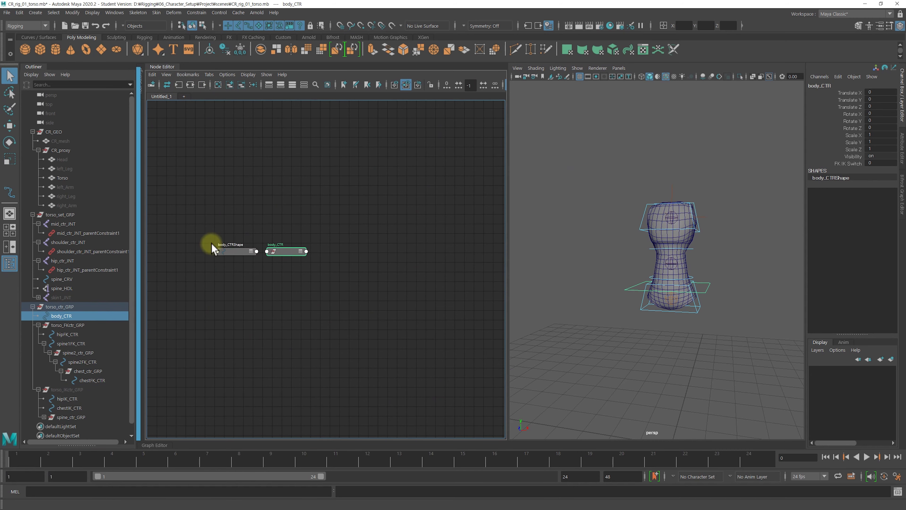
{"action": "middle_click_drag", "start_coordinate": [375, 274], "coordinate": [308, 241], "text": "alt"}
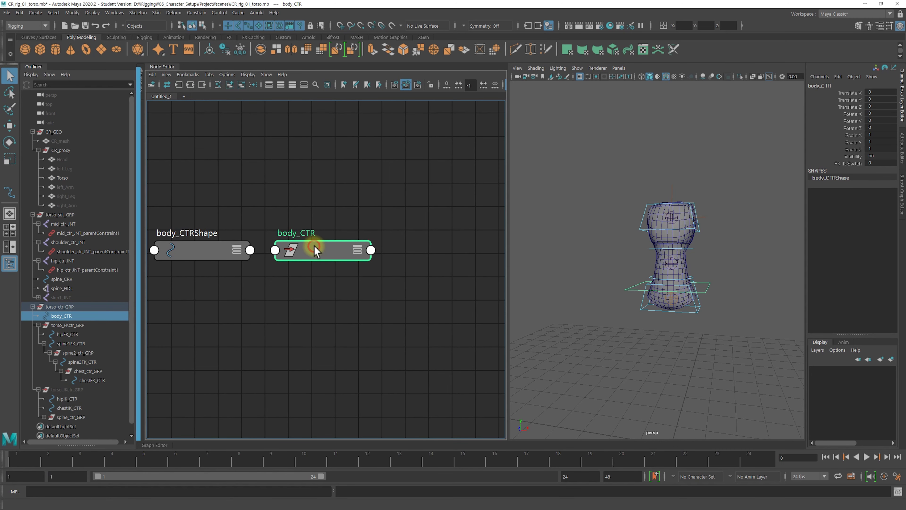
{"action": "key", "text": "3"}
{"action": "scroll", "coordinate": [321, 282], "scroll_direction": "down", "scroll_amount": 3}
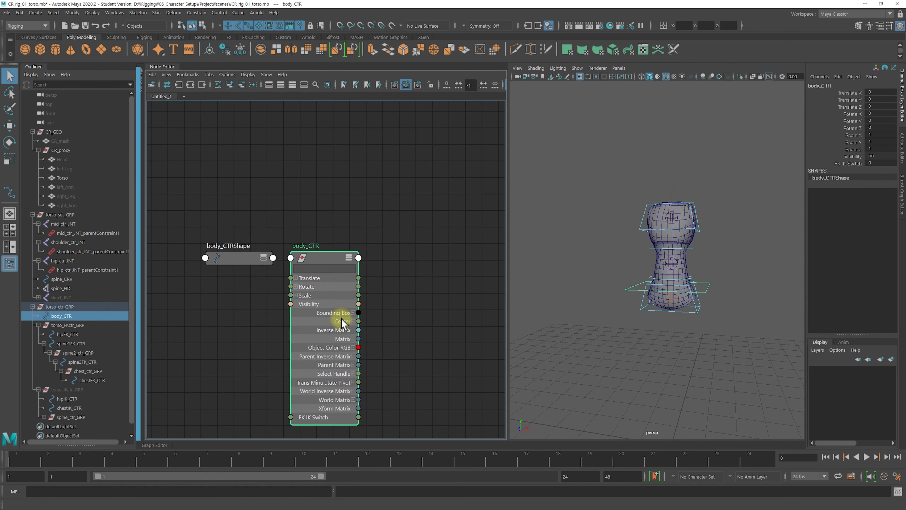
{"action": "middle_click_drag", "start_coordinate": [344, 317], "coordinate": [311, 236], "text": "alt"}
{"action": "left_click", "coordinate": [211, 179]}
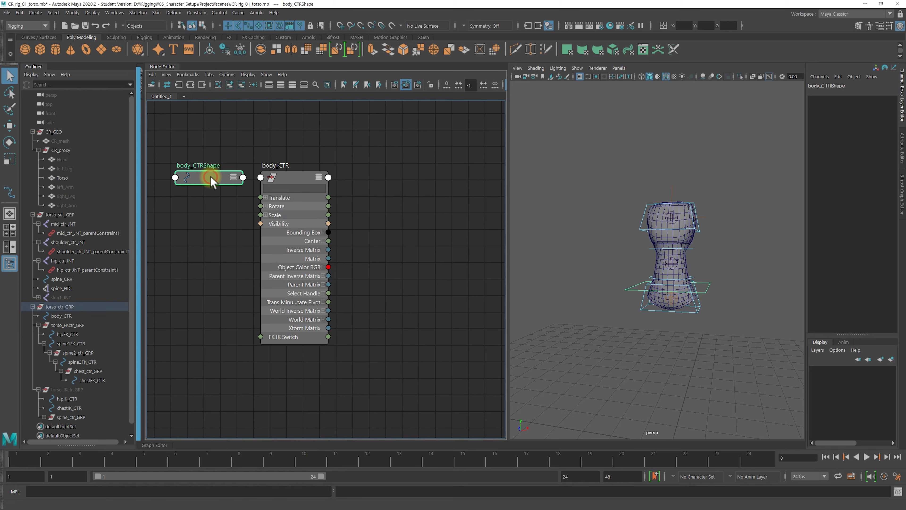
{"action": "key", "text": "Delete"}
{"action": "left_click_drag", "start_coordinate": [297, 186], "coordinate": [242, 185]}
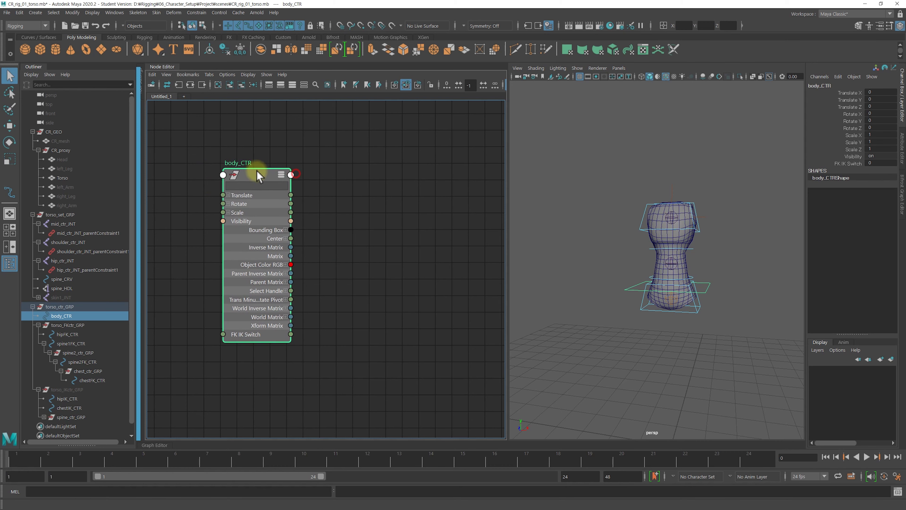
{"action": "middle_click_drag", "start_coordinate": [89, 344], "coordinate": [94, 350]}
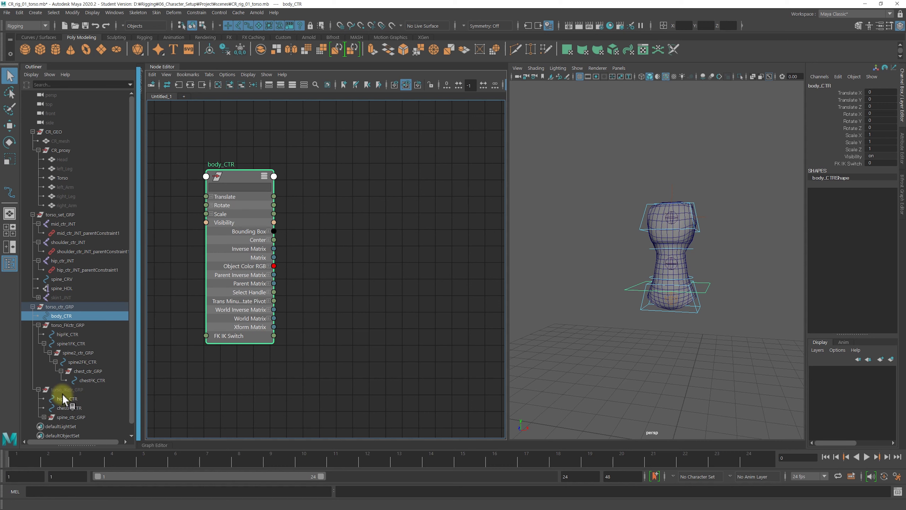
Add torso_FKctr_GRP and torso_IKctr_GRP with all attributes, arranged beside body_CTR.
{"action": "left_click", "coordinate": [79, 389]}
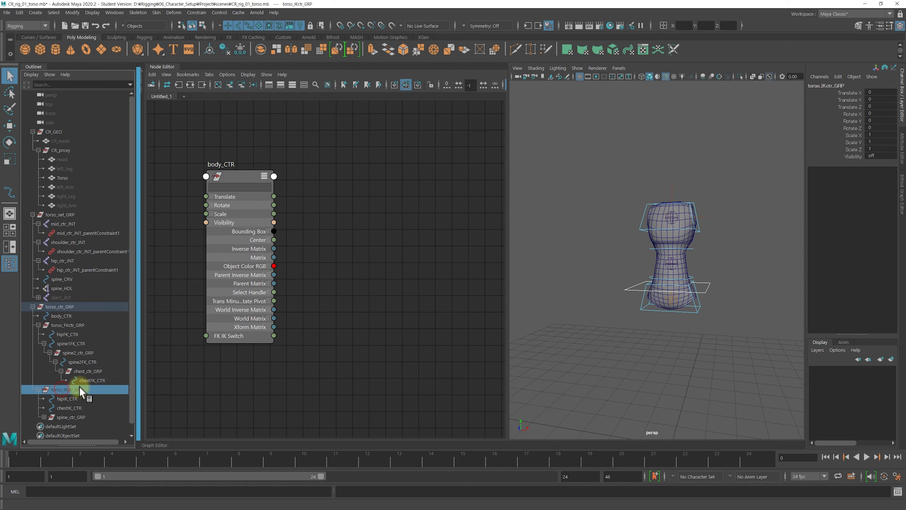
{"action": "left_click", "coordinate": [63, 308], "text": "ctrl"}
{"action": "left_click", "coordinate": [68, 325]}
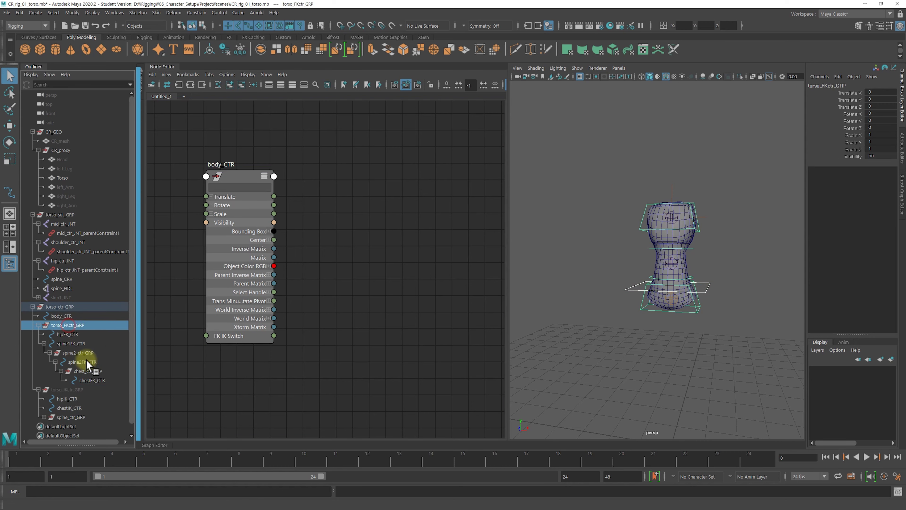
{"action": "left_click", "coordinate": [72, 389], "text": "ctrl"}
{"action": "left_click_drag", "start_coordinate": [72, 326], "coordinate": [341, 246]}
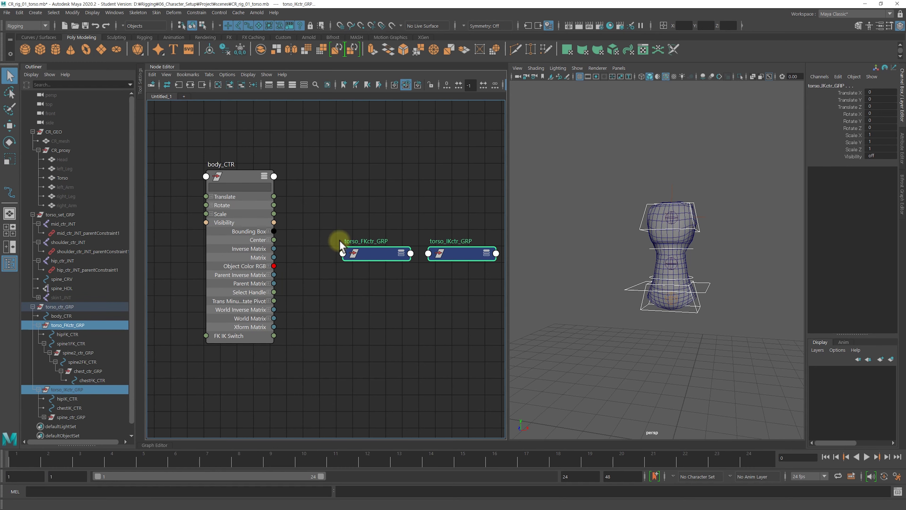
{"action": "key", "text": "3"}
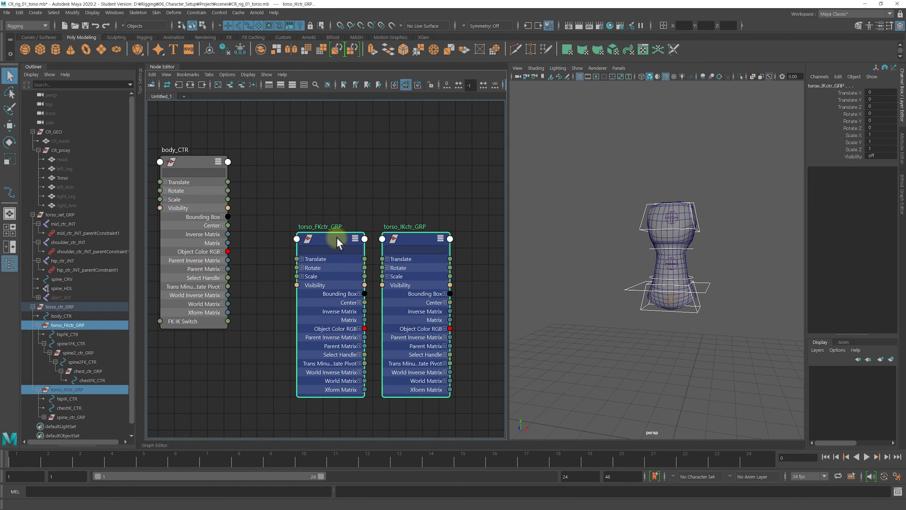
{"action": "left_click_drag", "start_coordinate": [337, 237], "coordinate": [332, 136]}
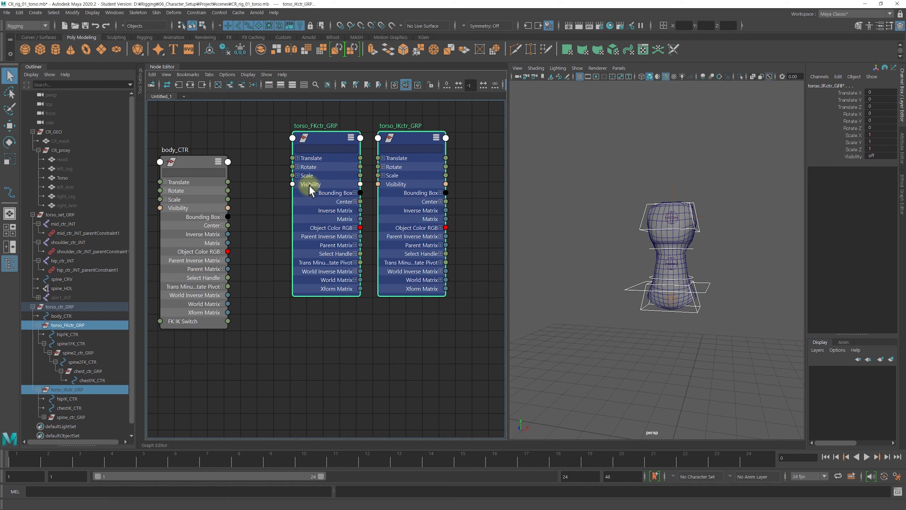
{"action": "left_click", "coordinate": [389, 339]}
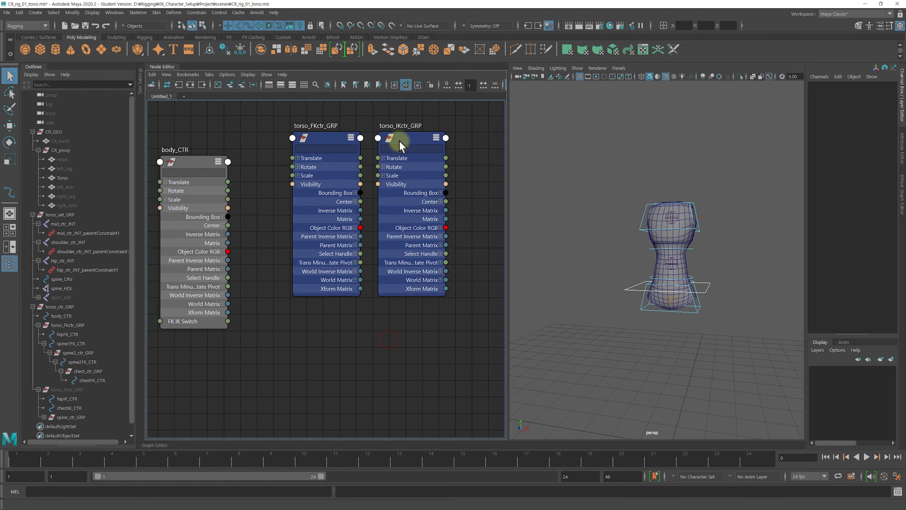
{"action": "left_click_drag", "start_coordinate": [401, 144], "coordinate": [411, 152]}
{"action": "left_click", "coordinate": [190, 321]}
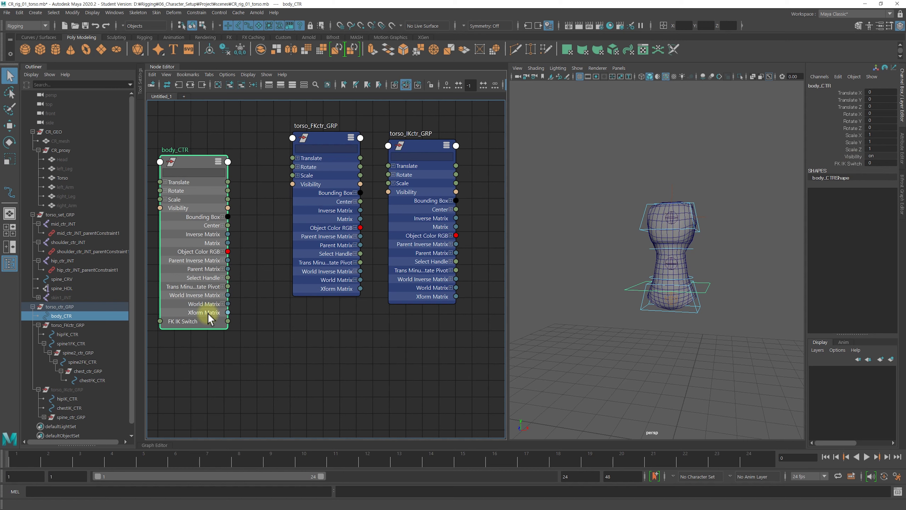
Connect FK IK Switch to torso_IKctr_GRP's Visibility, test at 1, and return it to 0.
{"action": "left_click_drag", "start_coordinate": [414, 147], "coordinate": [423, 141]}
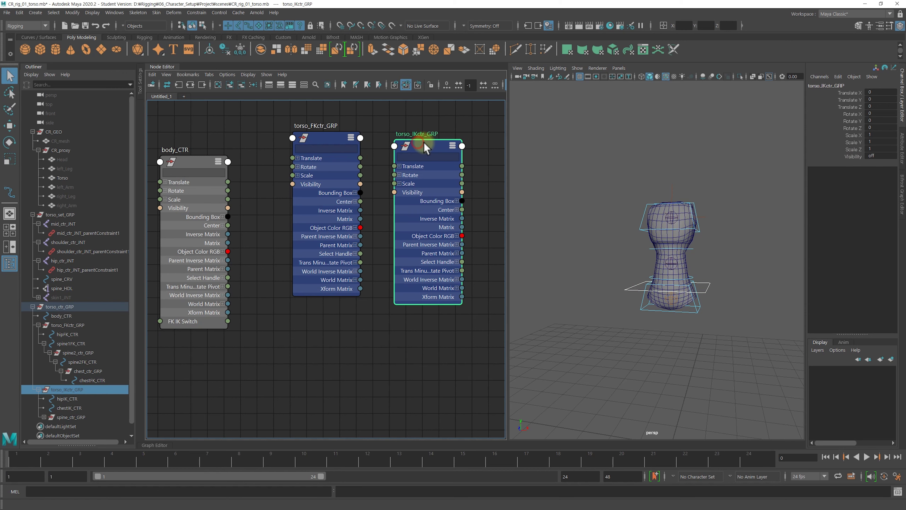
{"action": "mouse_move", "coordinate": [228, 321]}
{"action": "left_mouse_down"}
{"action": "mouse_move", "coordinate": [383, 326]}
{"action": "mouse_move", "coordinate": [396, 185]}
{"action": "left_mouse_up"}
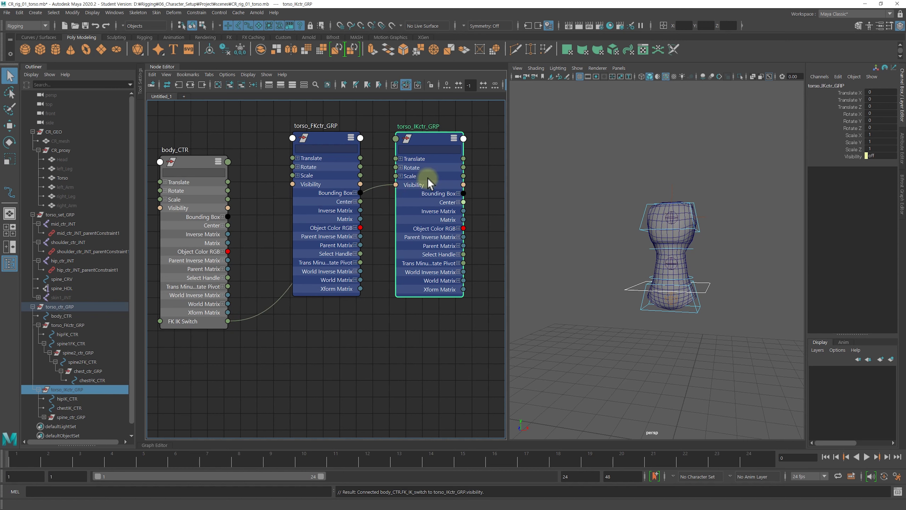
{"action": "left_click", "coordinate": [201, 165]}
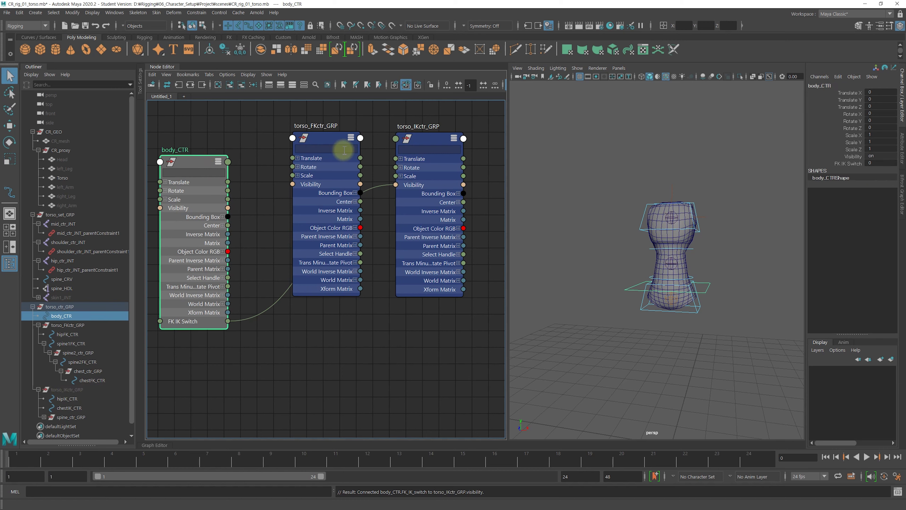
{"action": "left_click", "coordinate": [831, 163]}
{"action": "middle_click_drag", "start_coordinate": [616, 253], "coordinate": [641, 253]}
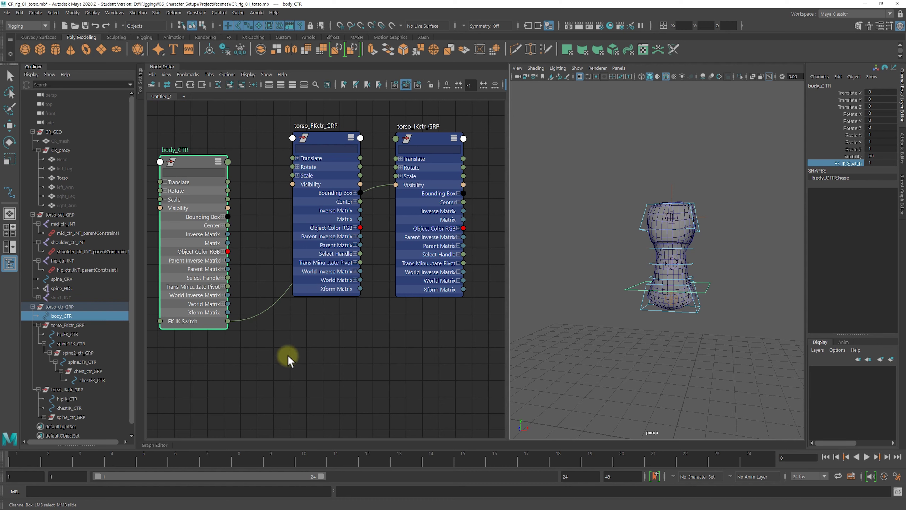
{"action": "middle_click_drag", "start_coordinate": [586, 286], "coordinate": [556, 289]}
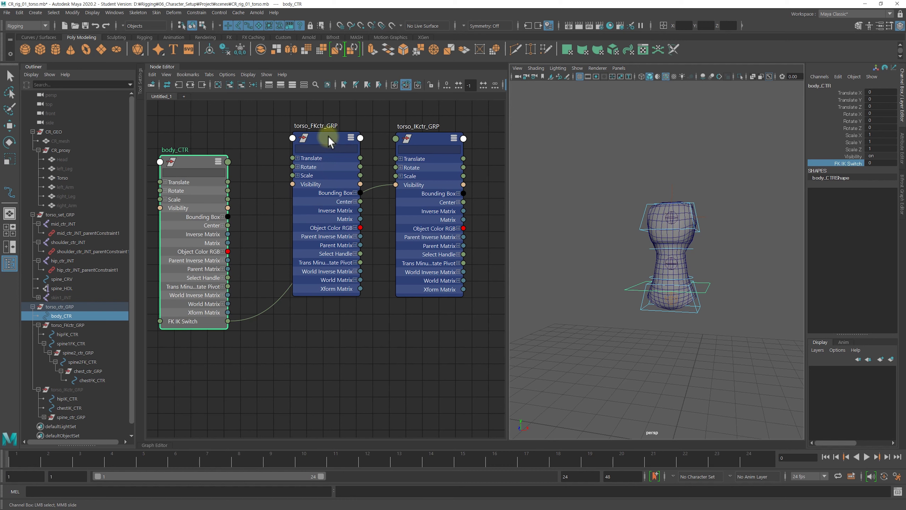
{"action": "left_click", "coordinate": [286, 331]}
Create a reverse node and connect body_CTR's FK IK Switch to its Input X.
{"action": "key", "text": "Tab"}
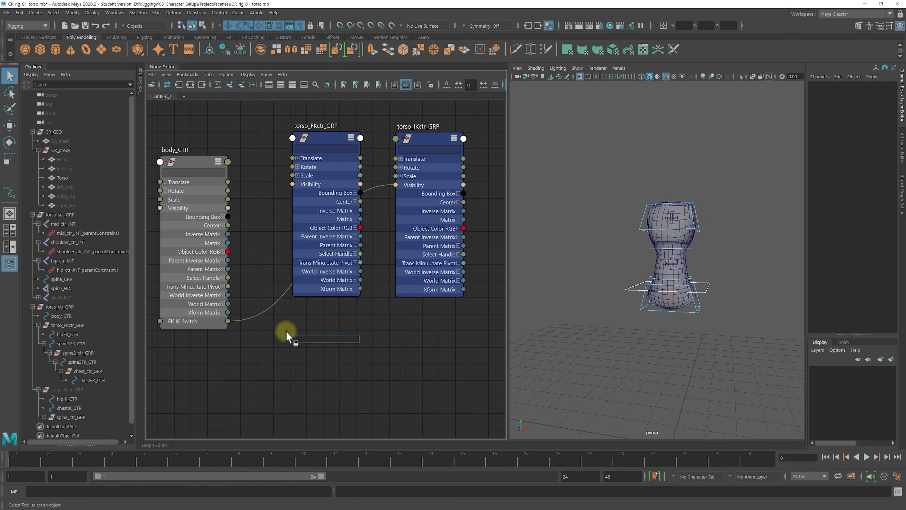
{"action": "type", "text": "rever"}
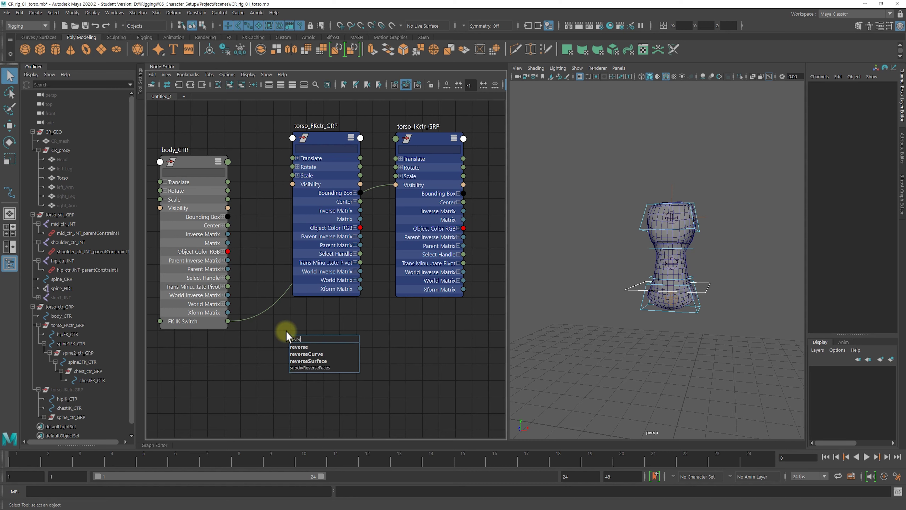
{"action": "key", "text": "Down"}
{"action": "key", "text": "Return"}
{"action": "left_click_drag", "start_coordinate": [320, 333], "coordinate": [308, 331]}
{"action": "key", "text": "3"}
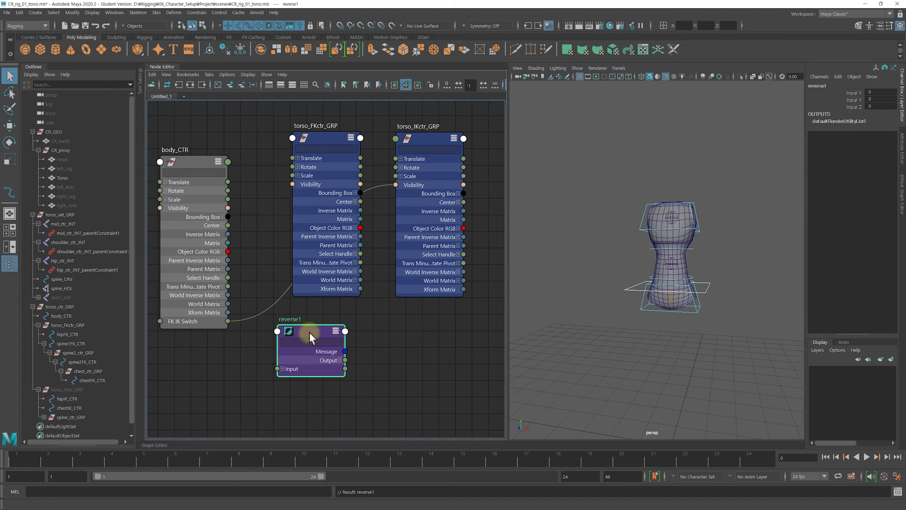
{"action": "left_click", "coordinate": [281, 361]}
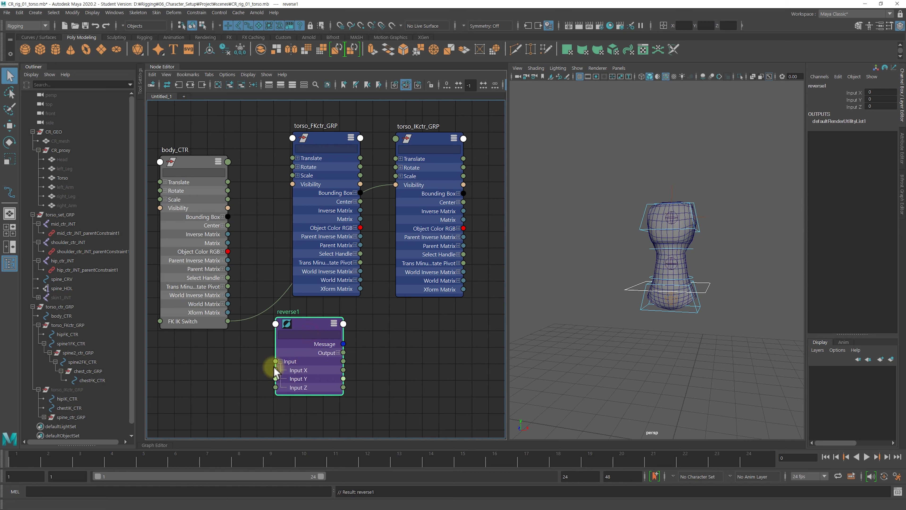
{"action": "left_click_drag", "start_coordinate": [228, 321], "coordinate": [277, 368]}
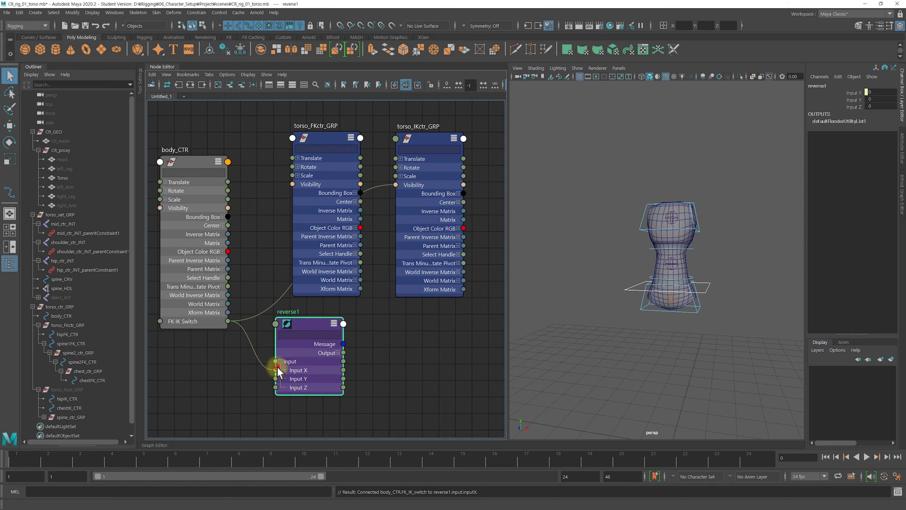
Wire reverse1's Output X into torso_FKctr_GRP's Visibility.
{"action": "left_click", "coordinate": [338, 352]}
{"action": "left_click_drag", "start_coordinate": [314, 328], "coordinate": [286, 328]}
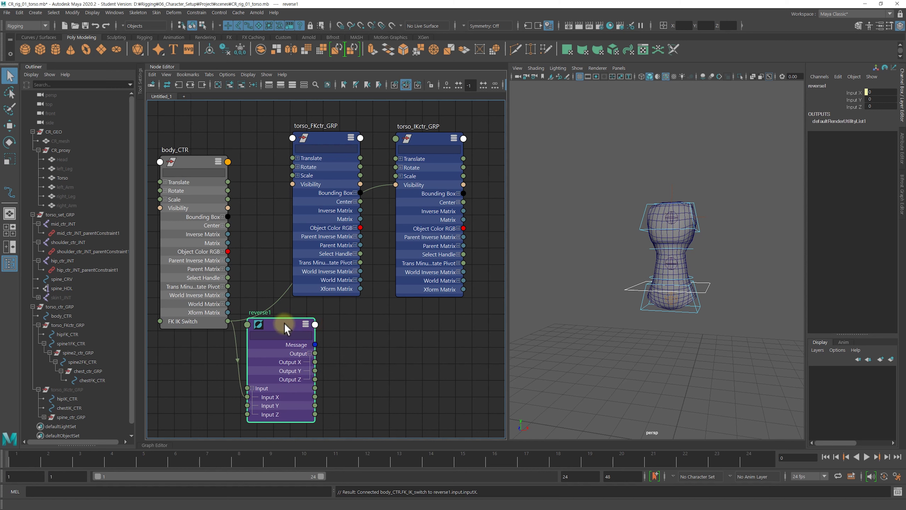
{"action": "left_click_drag", "start_coordinate": [332, 361], "coordinate": [293, 185]}
{"action": "left_click_drag", "start_coordinate": [279, 328], "coordinate": [285, 328]}
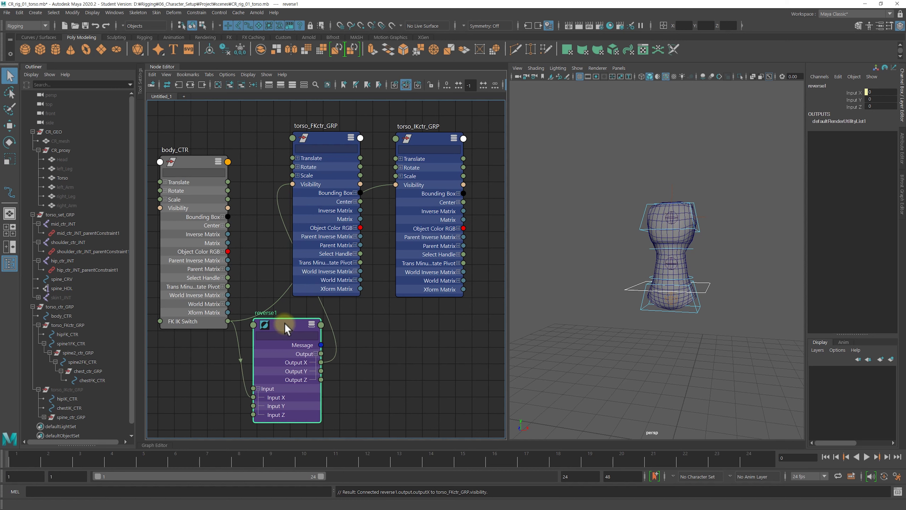
{"action": "left_click_drag", "start_coordinate": [341, 141], "coordinate": [353, 140]}
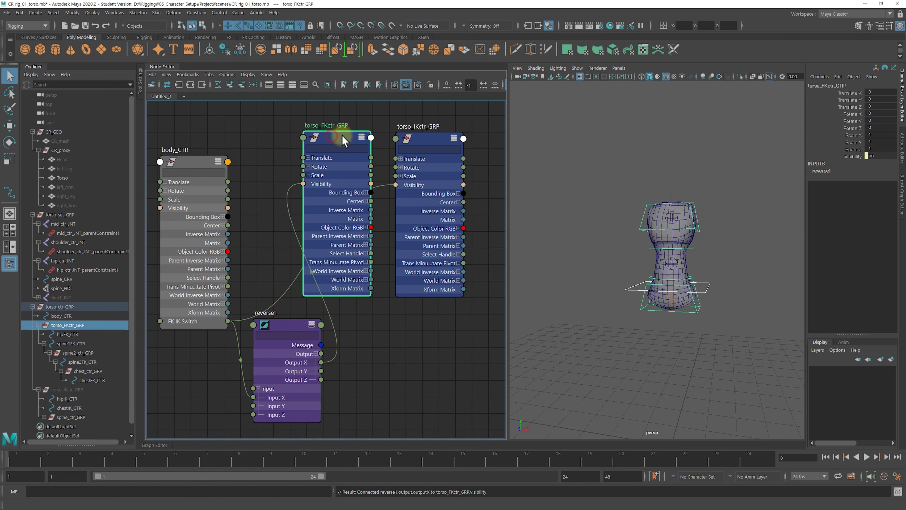
{"action": "left_click", "coordinate": [403, 311]}
{"action": "left_click", "coordinate": [627, 300]}
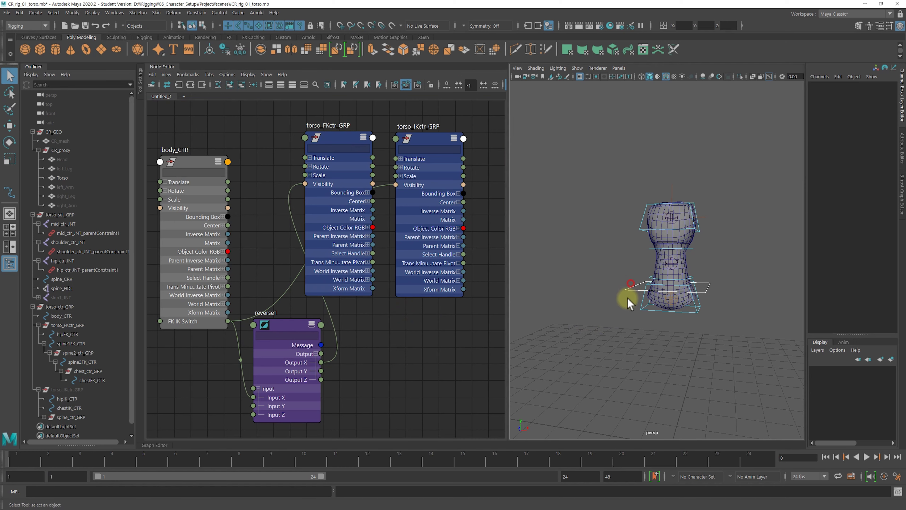
{"action": "mouse_move", "coordinate": [604, 285]}
{"action": "left_mouse_down", "text": "alt"}
{"action": "mouse_move", "coordinate": [678, 259]}
{"action": "mouse_move", "coordinate": [680, 276]}
{"action": "left_mouse_up", "text": "alt"}
{"action": "middle_click_drag", "start_coordinate": [76, 408], "coordinate": [46, 397]}
{"action": "scroll", "coordinate": [130, 345], "scroll_direction": "down", "scroll_amount": 1}
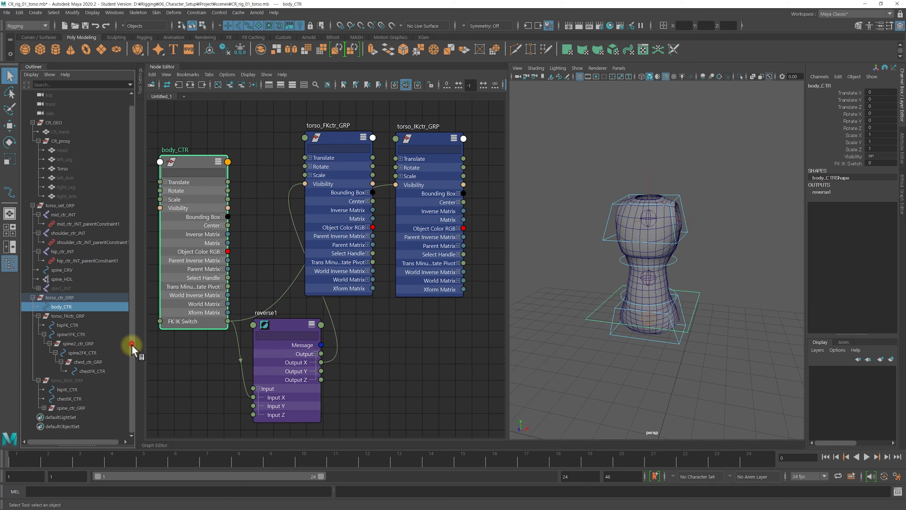
{"action": "middle_click_drag", "start_coordinate": [430, 357], "coordinate": [116, 339]}
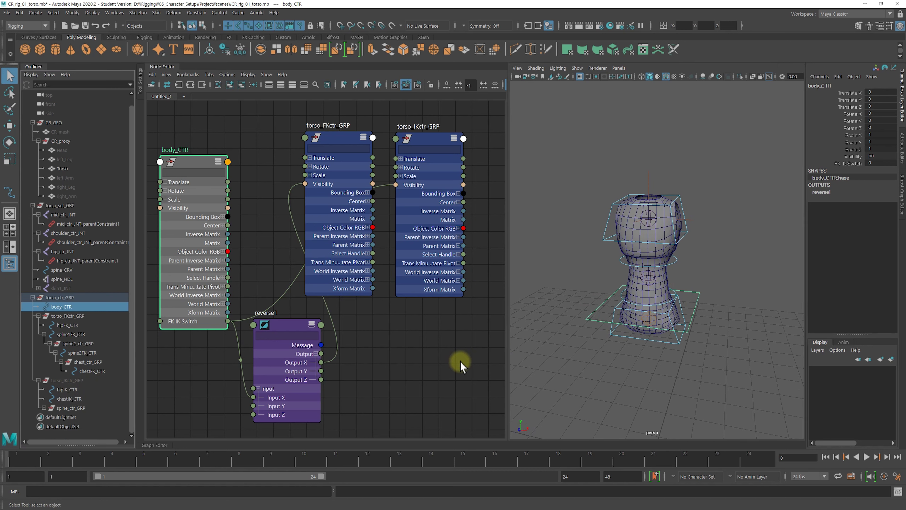
{"action": "left_click", "coordinate": [848, 163]}
{"action": "middle_click_drag", "start_coordinate": [636, 165], "coordinate": [679, 163]}
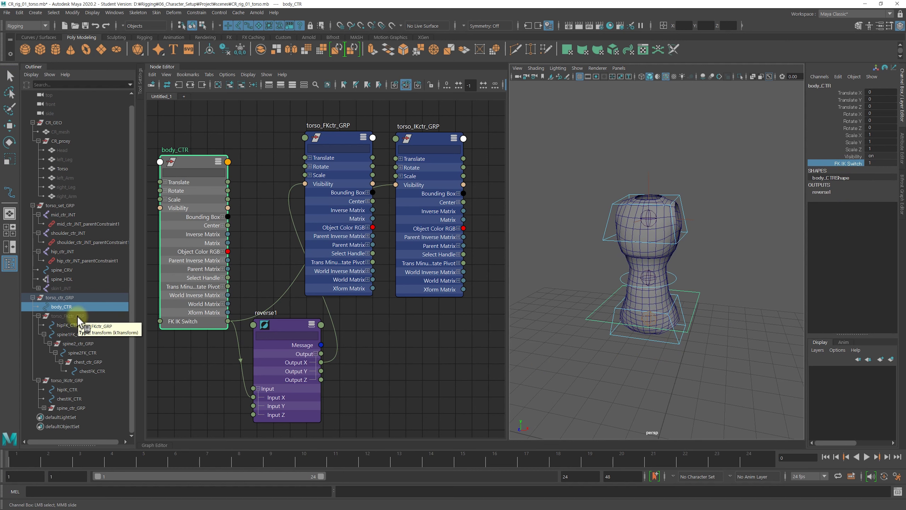
{"action": "middle_click_drag", "start_coordinate": [698, 162], "coordinate": [492, 216]}
{"action": "mouse_move", "coordinate": [65, 326]}
{"action": "left_mouse_down"}
{"action": "mouse_move", "coordinate": [73, 316]}
{"action": "mouse_move", "coordinate": [61, 382]}
{"action": "left_mouse_up"}
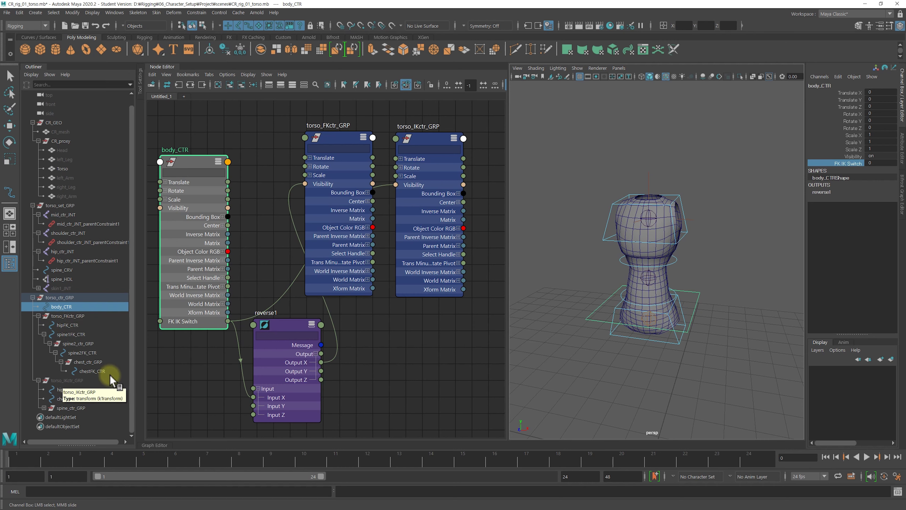
{"action": "left_click_drag", "start_coordinate": [61, 388], "coordinate": [676, 300]}
{"action": "middle_click_drag", "start_coordinate": [675, 296], "coordinate": [655, 284], "text": "alt"}
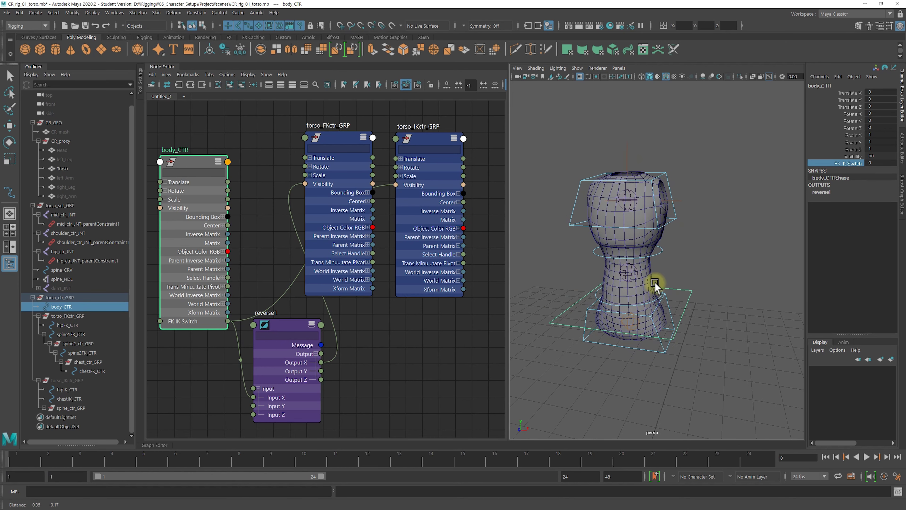
{"action": "left_click", "coordinate": [678, 247]}
{"action": "left_click", "coordinate": [666, 224]}
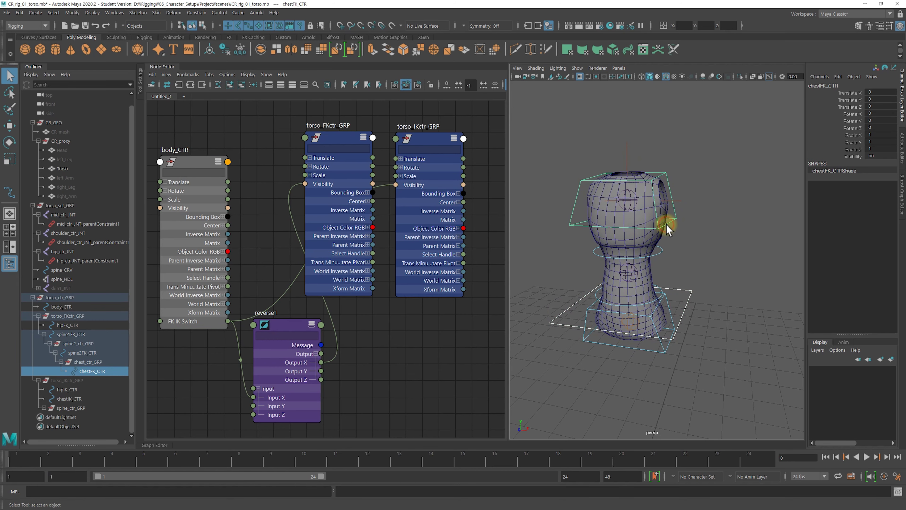
Set the display colour of chestFK_CTR, spine1FK_CTR and hipFK_CTR to yellow.
{"action": "left_click", "coordinate": [856, 325]}
{"action": "left_click", "coordinate": [600, 257]}
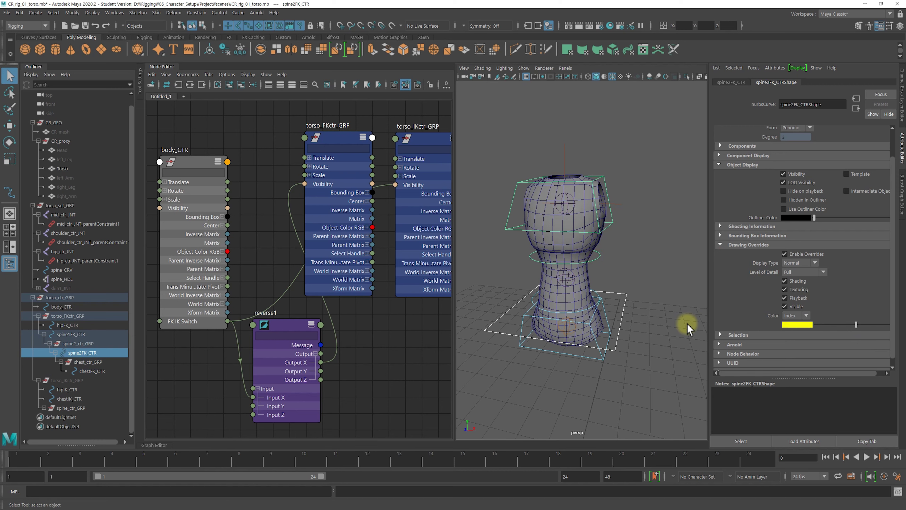
{"action": "left_click", "coordinate": [593, 307]}
{"action": "left_click", "coordinate": [857, 324]}
{"action": "left_click", "coordinate": [637, 302]}
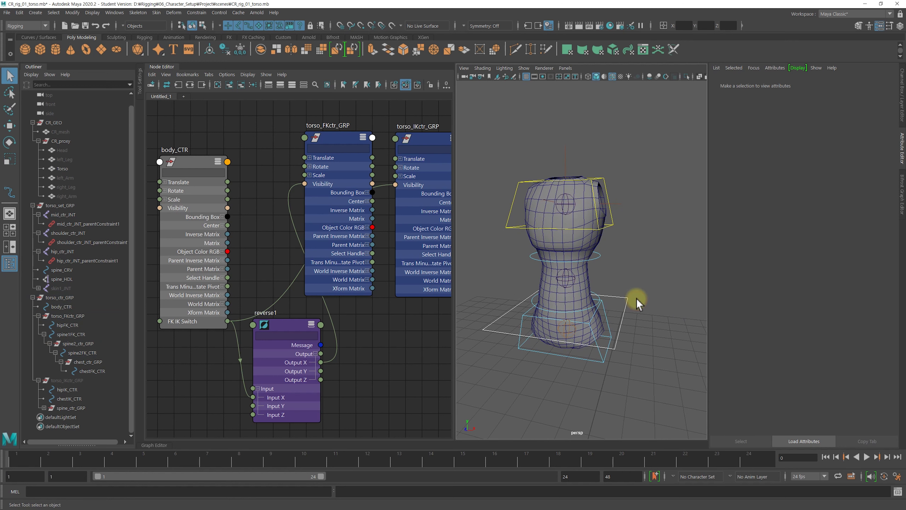
{"action": "left_click", "coordinate": [606, 312]}
{"action": "left_click_drag", "start_coordinate": [856, 325], "coordinate": [856, 323]}
Orbit the view and reselect the spine1FK_CTR and spine2FK_CTR controls.
{"action": "left_click", "coordinate": [638, 281]}
{"action": "left_click_drag", "start_coordinate": [639, 281], "coordinate": [633, 271], "text": "alt"}
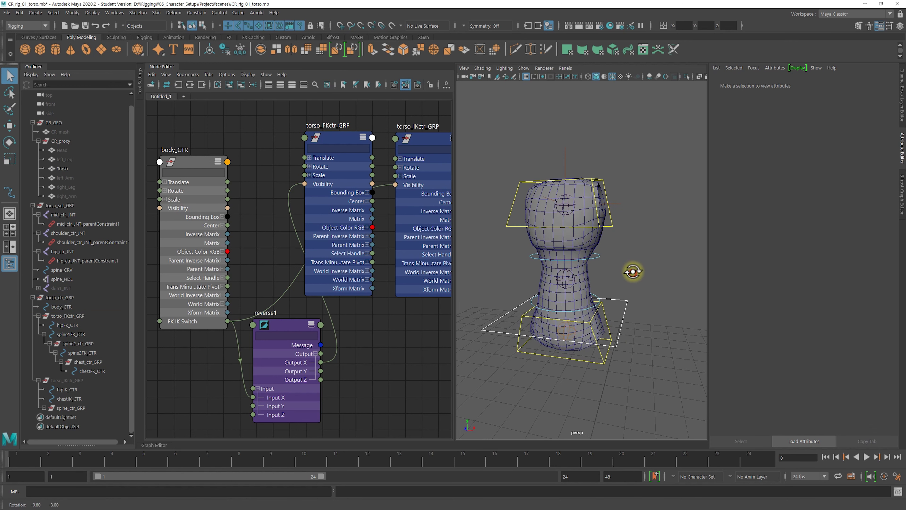
{"action": "left_click", "coordinate": [601, 305]}
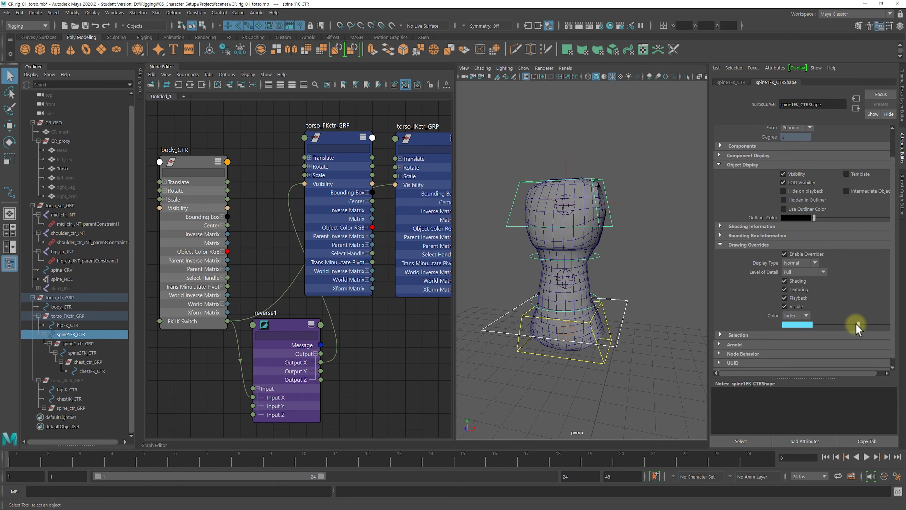
{"action": "left_click", "coordinate": [646, 274]}
{"action": "left_click", "coordinate": [599, 268]}
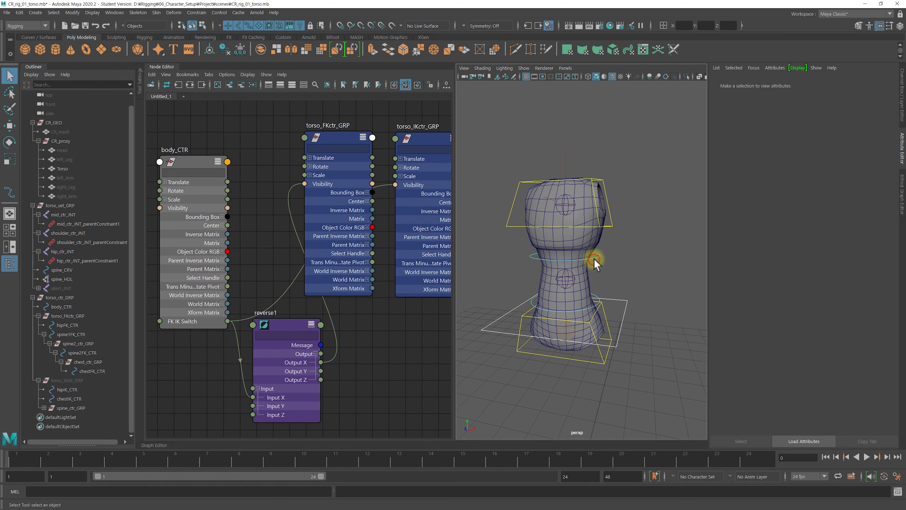
{"action": "left_click", "coordinate": [594, 260]}
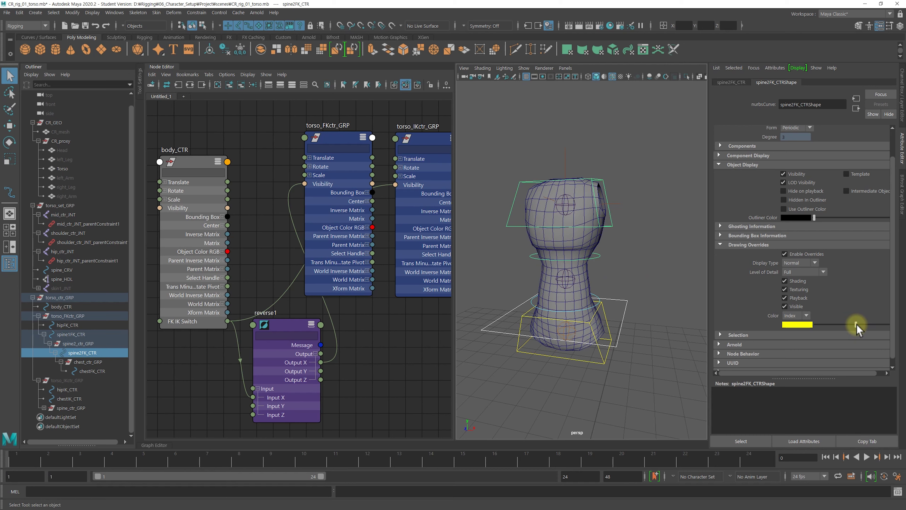
Zoom in on the torso and recolour spine1FK_CTR yellow.
{"action": "mouse_move", "coordinate": [610, 294]}
{"action": "left_mouse_down", "text": "alt"}
{"action": "mouse_move", "coordinate": [582, 269]}
{"action": "mouse_move", "coordinate": [625, 284]}
{"action": "mouse_move", "coordinate": [607, 259]}
{"action": "mouse_move", "coordinate": [597, 284]}
{"action": "left_mouse_up", "text": "alt"}
{"action": "left_click", "coordinate": [625, 284]}
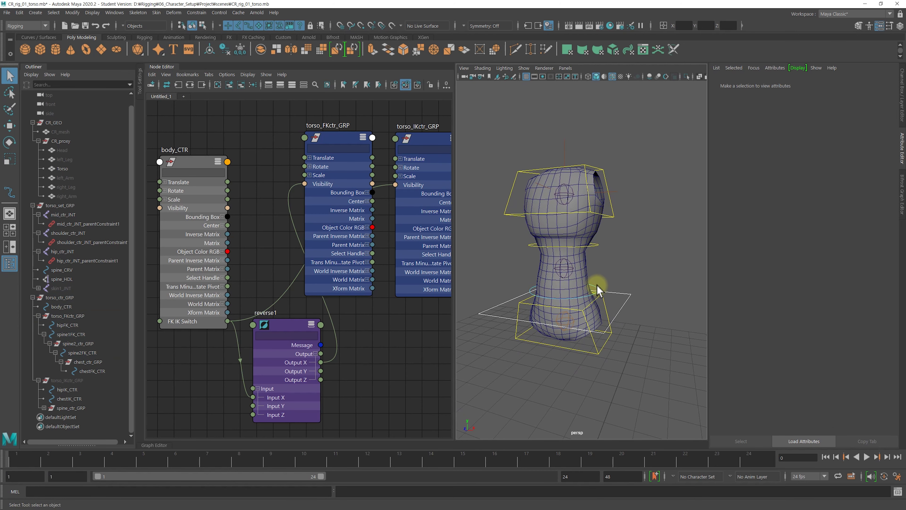
{"action": "left_click", "coordinate": [602, 290]}
{"action": "right_click_drag", "start_coordinate": [602, 290], "coordinate": [646, 286], "text": "alt"}
{"action": "left_click", "coordinate": [851, 324]}
{"action": "left_click_drag", "start_coordinate": [851, 323], "coordinate": [856, 323]}
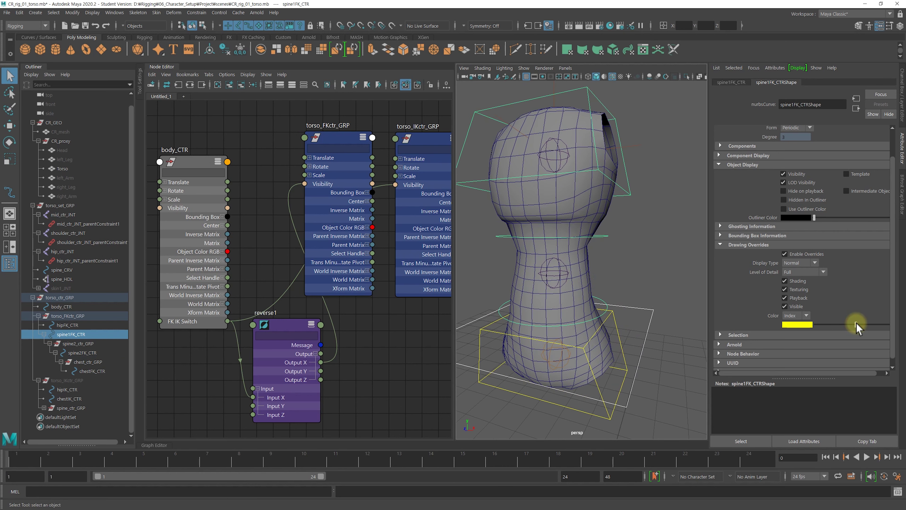
Select body_CTR and bring up its channel values.
{"action": "left_click", "coordinate": [664, 274]}
{"action": "left_click_drag", "start_coordinate": [658, 273], "coordinate": [593, 263], "text": "alt"}
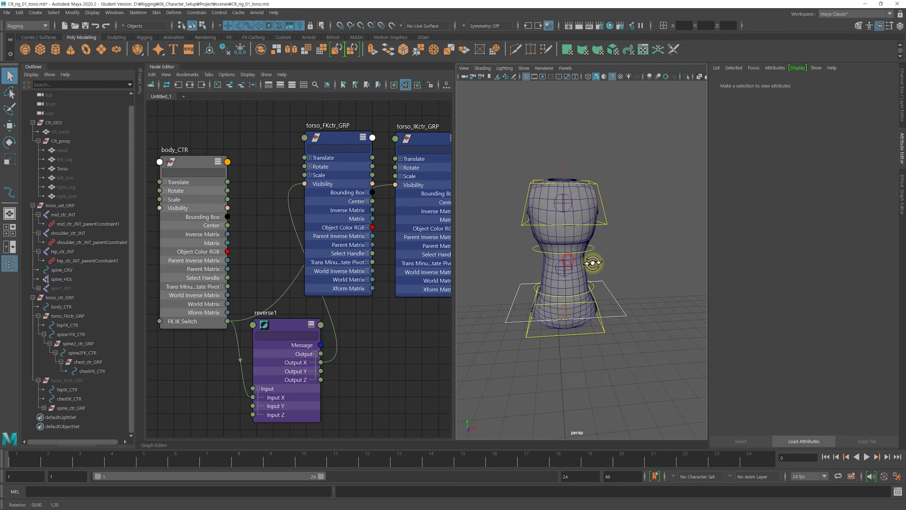
{"action": "left_click", "coordinate": [620, 306]}
{"action": "left_click_drag", "start_coordinate": [639, 284], "coordinate": [659, 269], "text": "alt"}
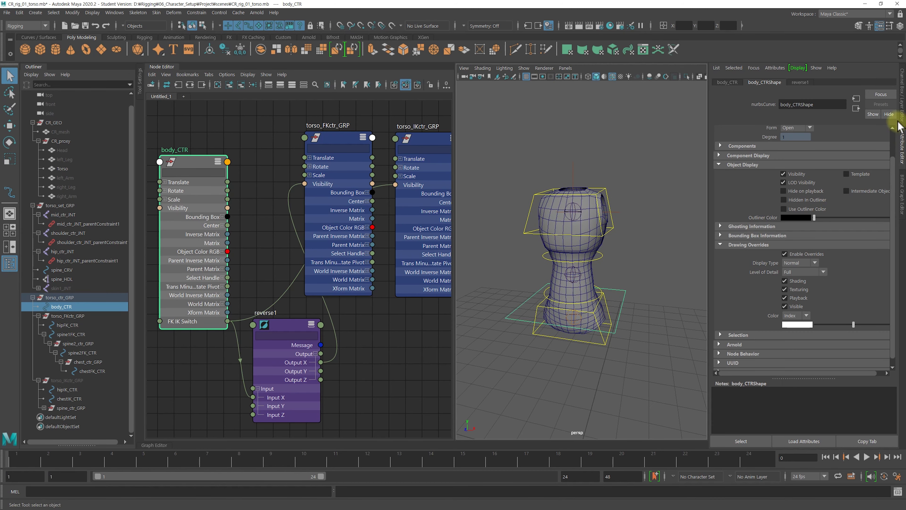
{"action": "left_click", "coordinate": [902, 105]}
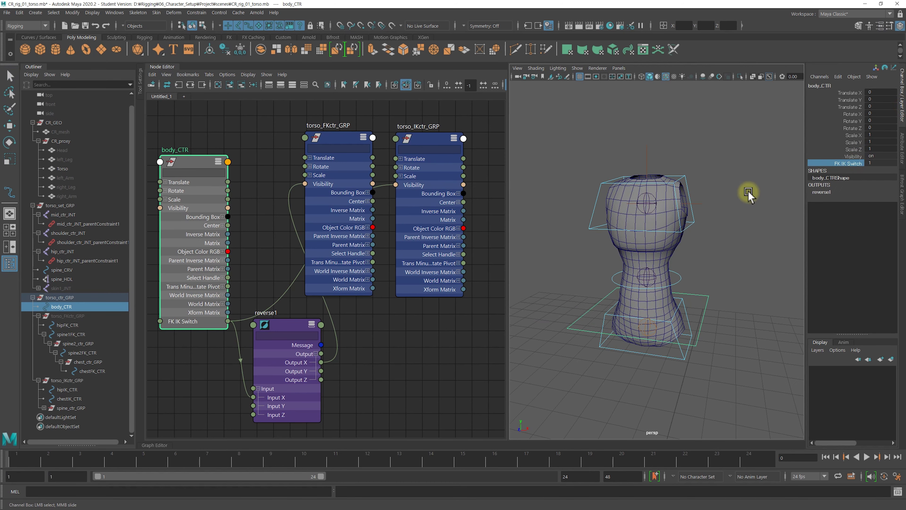
Set body_CTR's FK IK Switch to 0 so the yellow FK controls appear.
{"action": "mouse_move", "coordinate": [748, 192]}
{"action": "middle_mouse_down"}
{"action": "mouse_move", "coordinate": [721, 196]}
{"action": "mouse_move", "coordinate": [753, 197]}
{"action": "mouse_move", "coordinate": [721, 196]}
{"action": "middle_mouse_up"}
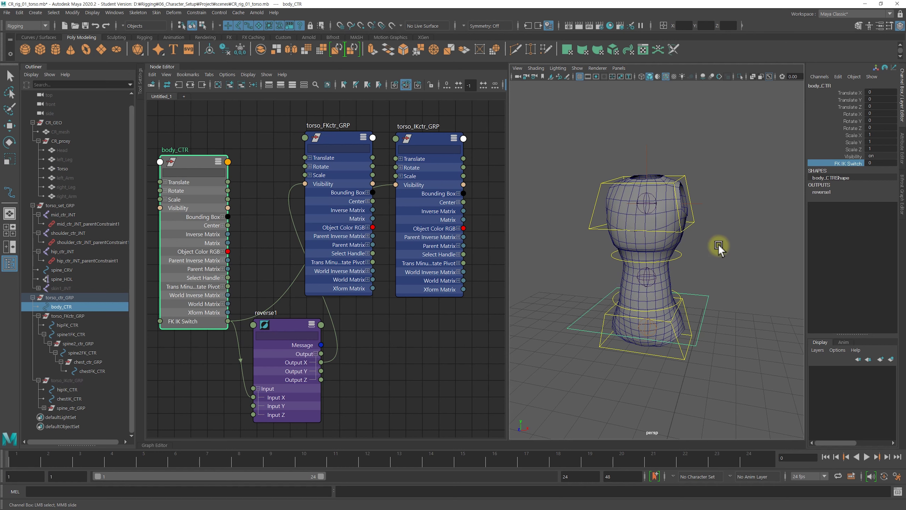
{"action": "scroll", "coordinate": [657, 244], "scroll_direction": "up", "scroll_amount": 3}
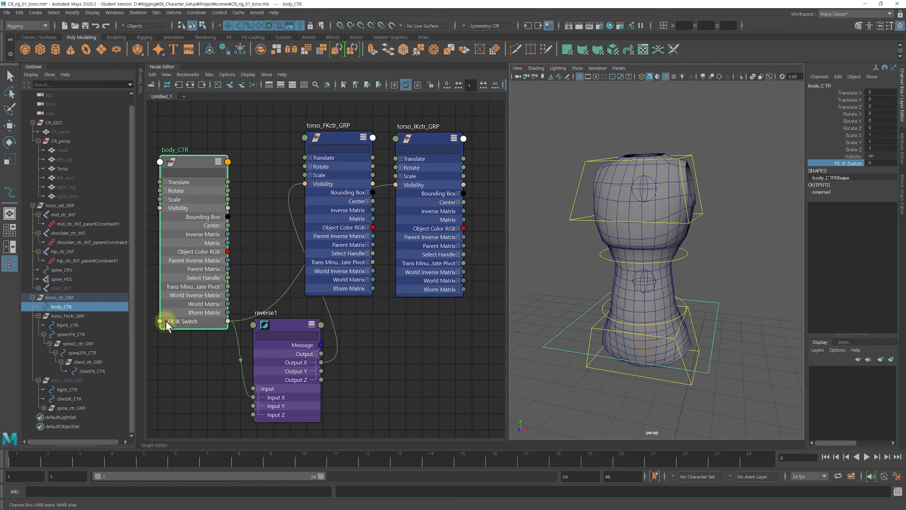
Frame the torso rig and inspect the hip and shoulder joint parent constraints.
{"action": "key", "text": "f"}
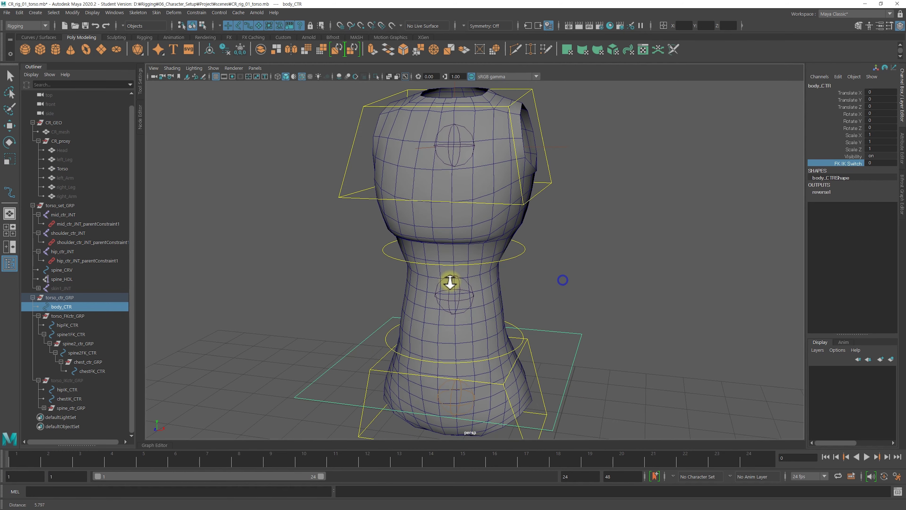
{"action": "left_click", "coordinate": [81, 261]}
{"action": "left_click", "coordinate": [81, 242]}
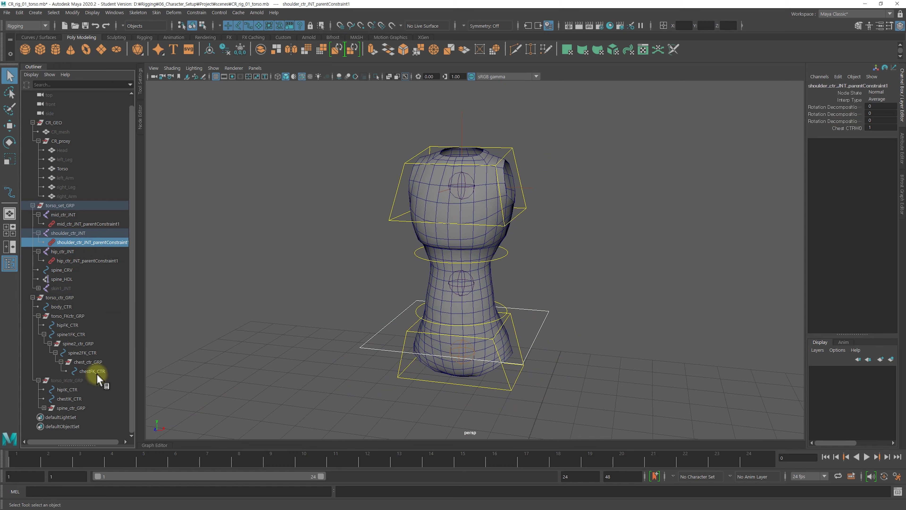
{"action": "left_click", "coordinate": [44, 407]}
Parent-constrain hip_ctr_JNT to hipIK_CTR, then undo the last change.
{"action": "left_click", "coordinate": [73, 390]}
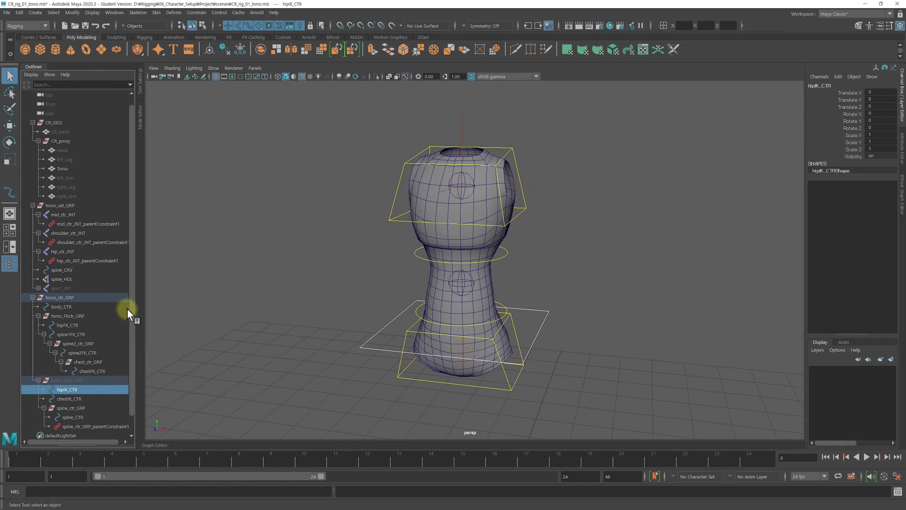
{"action": "left_click", "coordinate": [67, 252], "text": "ctrl"}
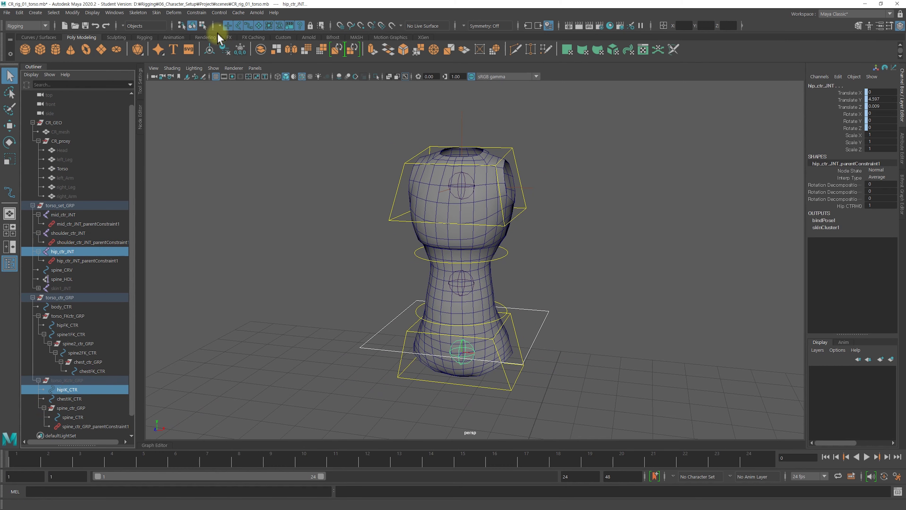
{"action": "left_click", "coordinate": [202, 12]}
{"action": "left_click", "coordinate": [212, 39]}
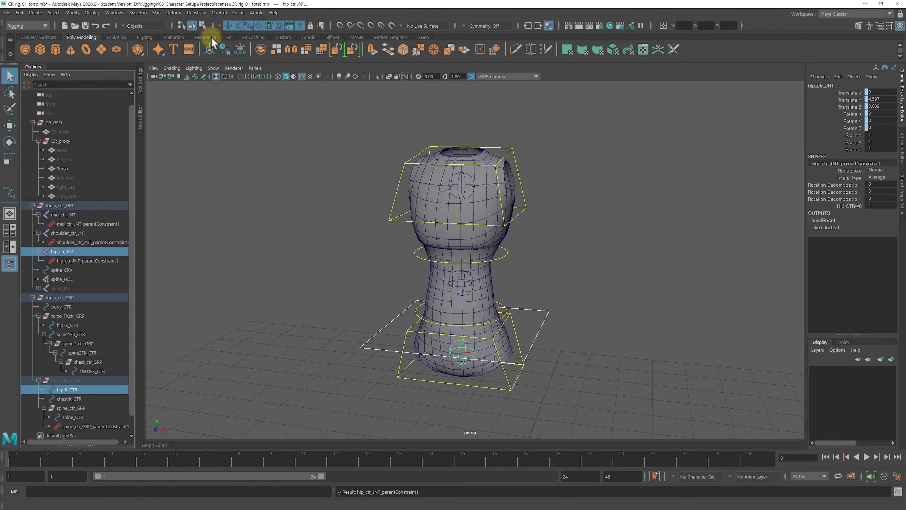
{"action": "left_click", "coordinate": [93, 260]}
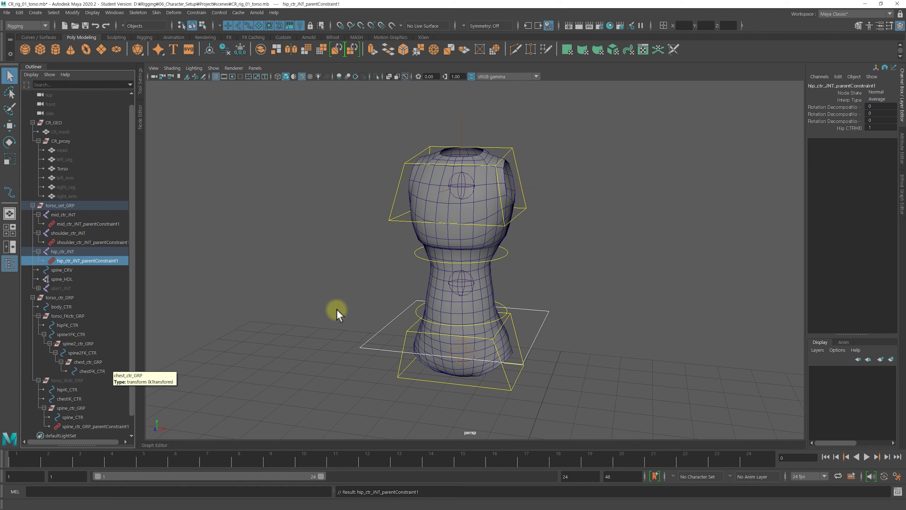
{"action": "key", "text": "ctrl+z"}
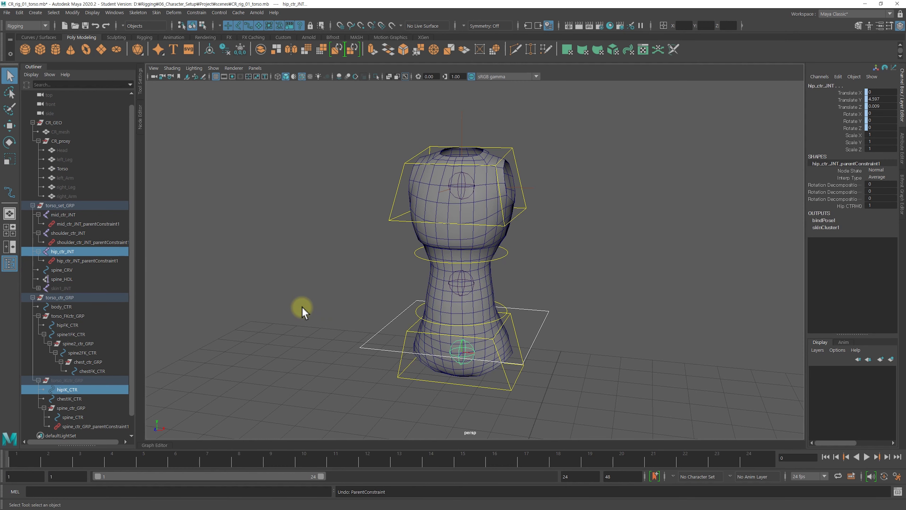
Parent-constrain hip_ctr_JNT to hipFK_CTR and check the new Hip FK CTRW1 weight.
{"action": "left_click", "coordinate": [302, 308]}
{"action": "left_click", "coordinate": [74, 388]}
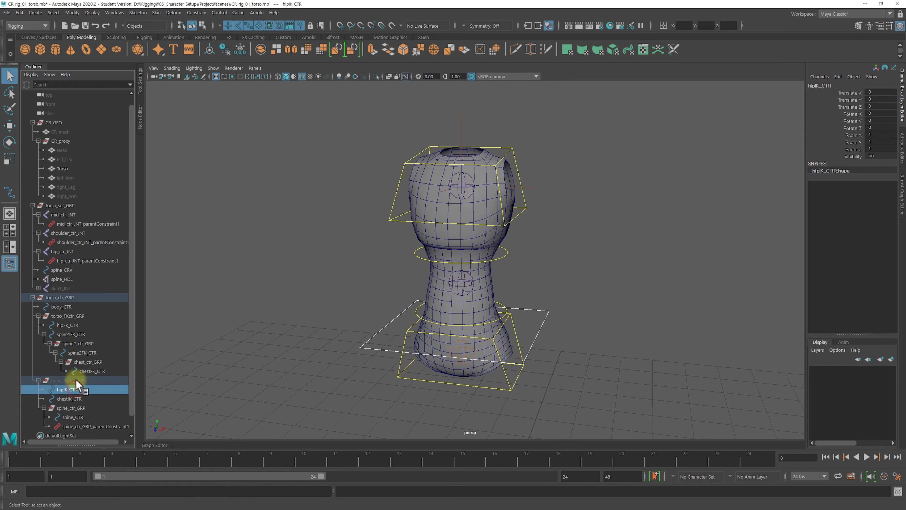
{"action": "scroll", "coordinate": [84, 359], "scroll_direction": "down", "scroll_amount": 1}
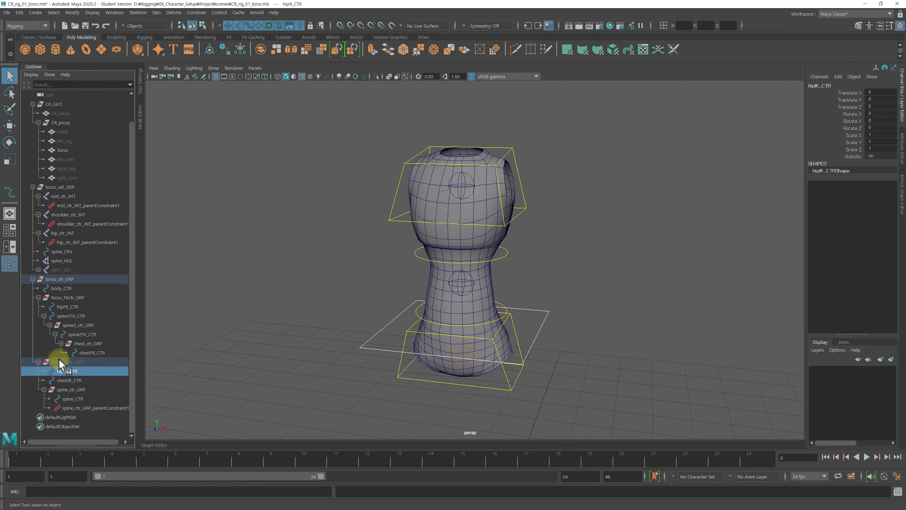
{"action": "left_click_drag", "start_coordinate": [58, 359], "coordinate": [78, 316]}
{"action": "left_click", "coordinate": [69, 310]}
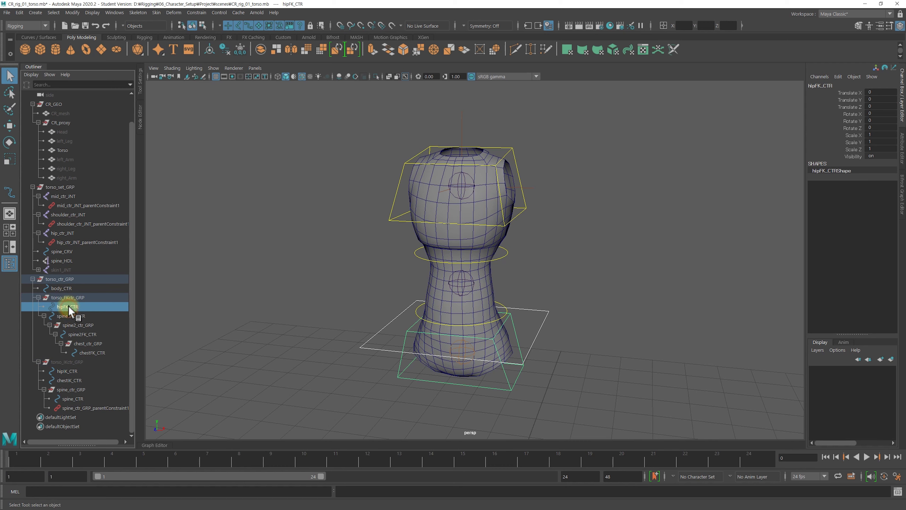
{"action": "left_click", "coordinate": [68, 233], "text": "ctrl"}
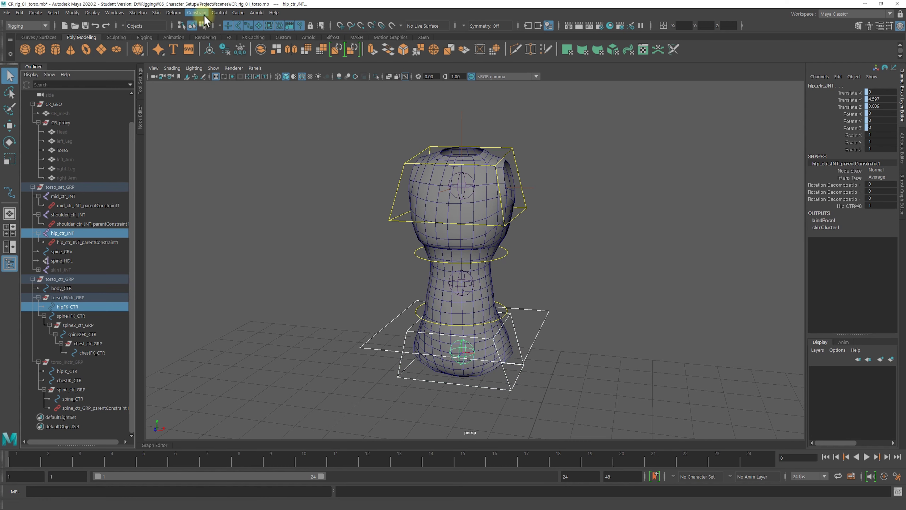
{"action": "left_click", "coordinate": [197, 12]}
{"action": "left_click", "coordinate": [211, 36]}
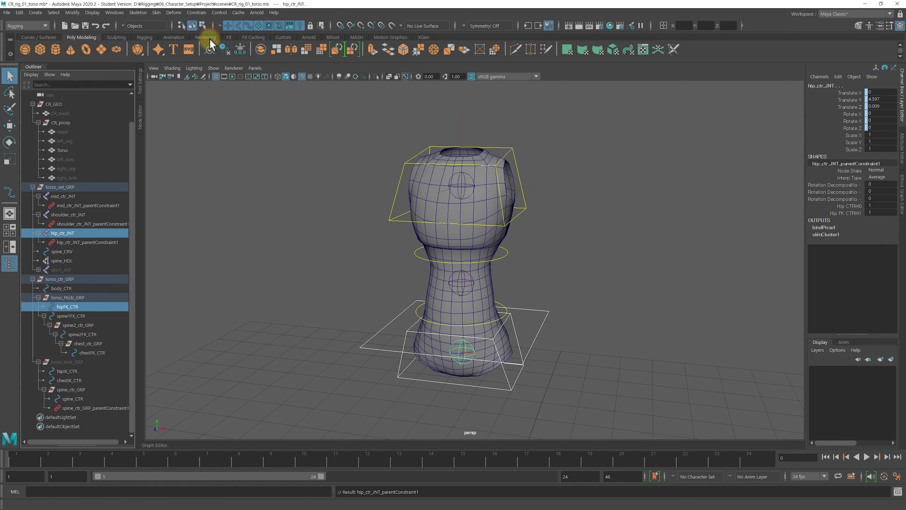
{"action": "left_click", "coordinate": [82, 242]}
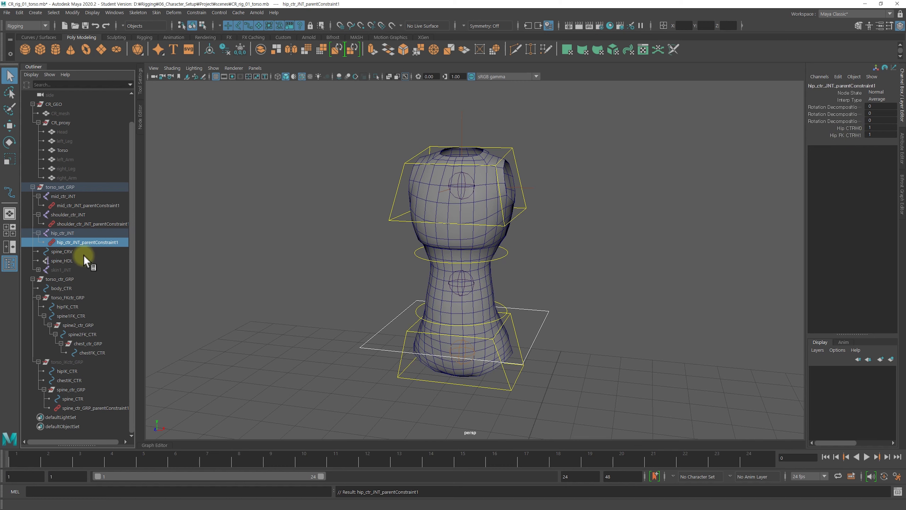
Parent-constrain shoulder_ctr_JNT to the chest IK control, inspect it, then undo.
{"action": "left_click", "coordinate": [69, 380]}
{"action": "left_click_drag", "start_coordinate": [71, 381], "coordinate": [79, 264]}
{"action": "left_click", "coordinate": [64, 216], "text": "ctrl"}
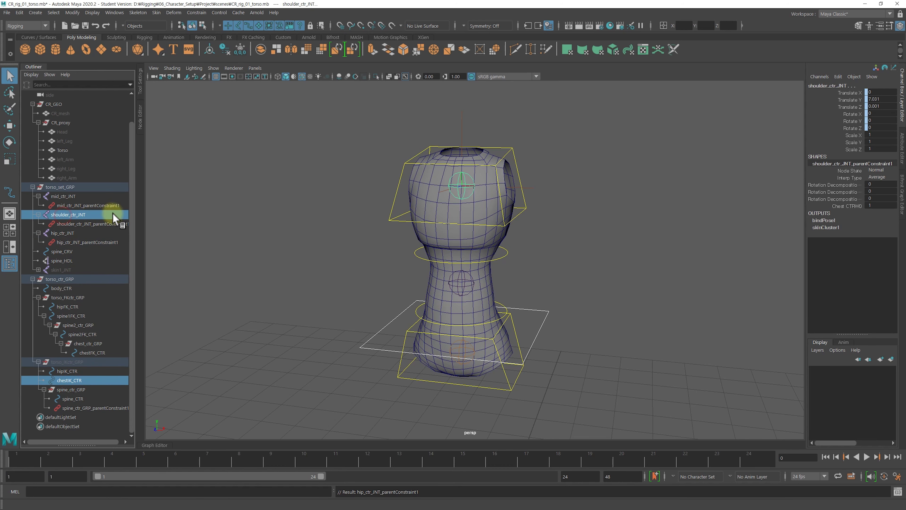
{"action": "left_click", "coordinate": [197, 13]}
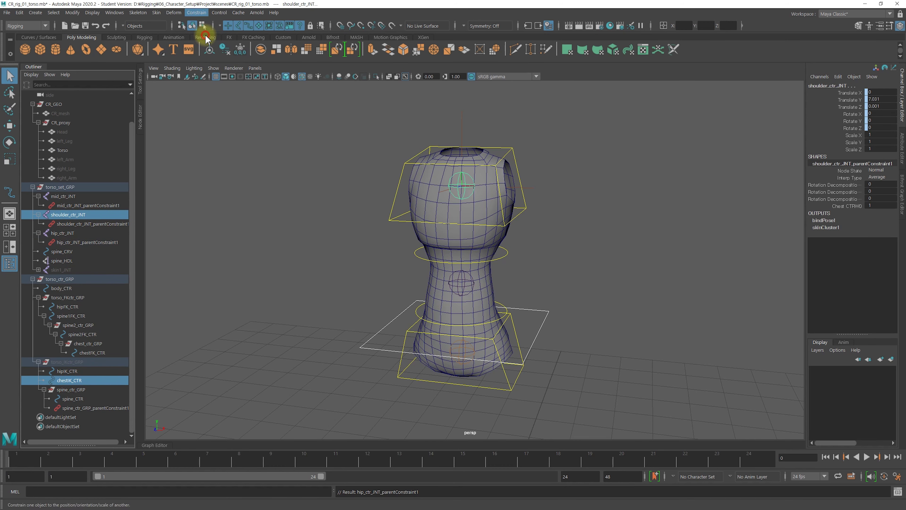
{"action": "left_click", "coordinate": [84, 223]}
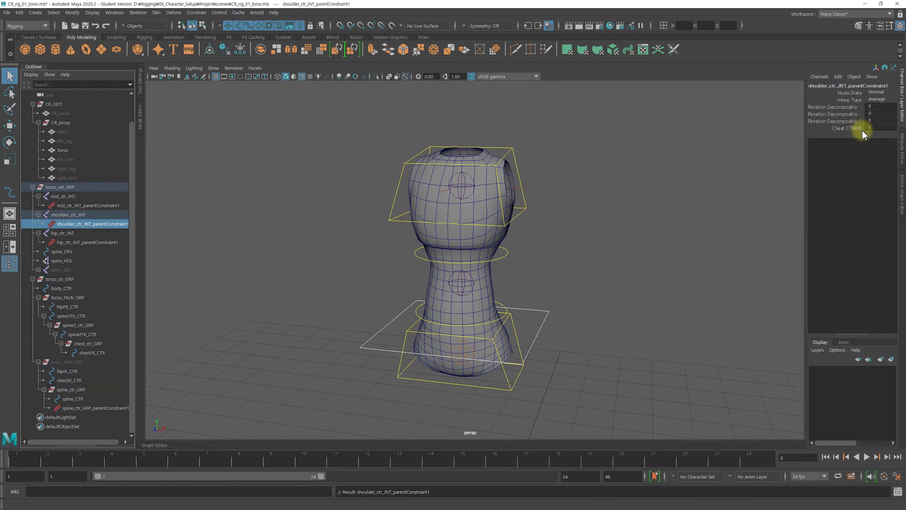
{"action": "key", "text": "ctrl+z"}
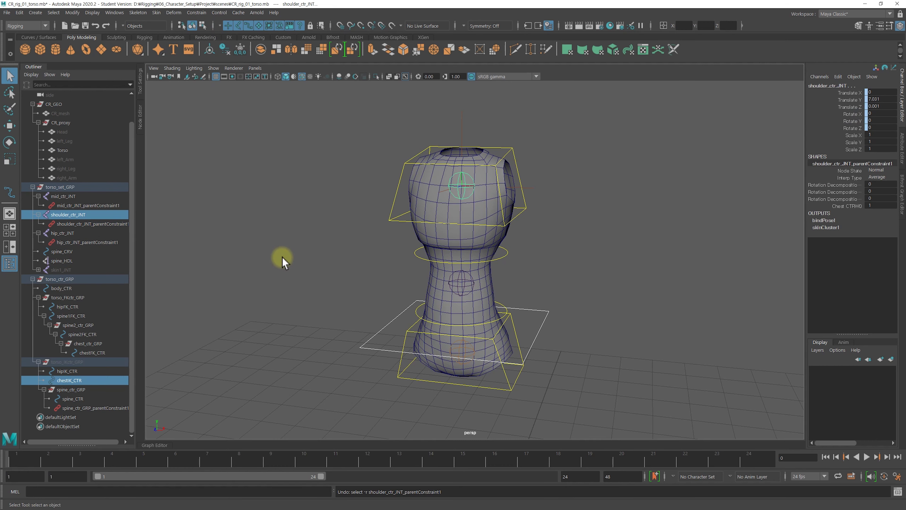
{"action": "key", "text": "ctrl+z"}
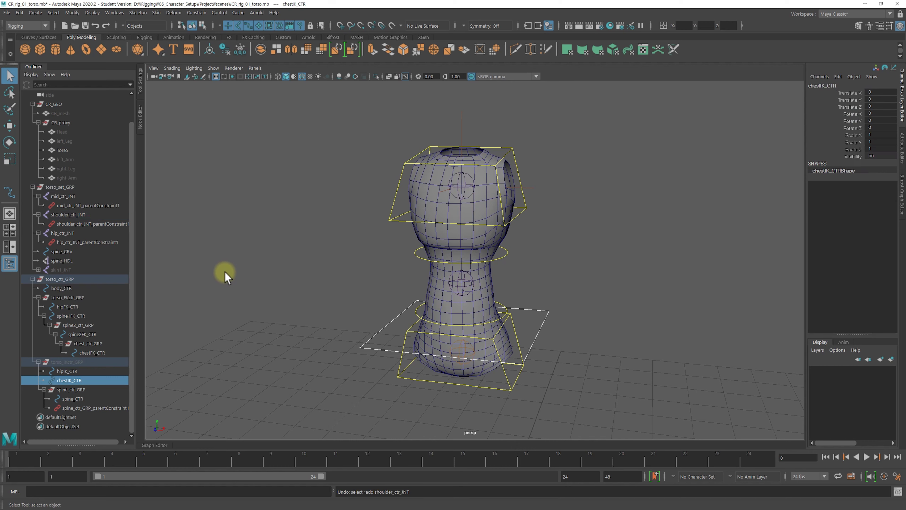
Parent-constrain shoulder_ctr_JNT to chestFK_CTR and confirm it shows two weights.
{"action": "left_click", "coordinate": [88, 352]}
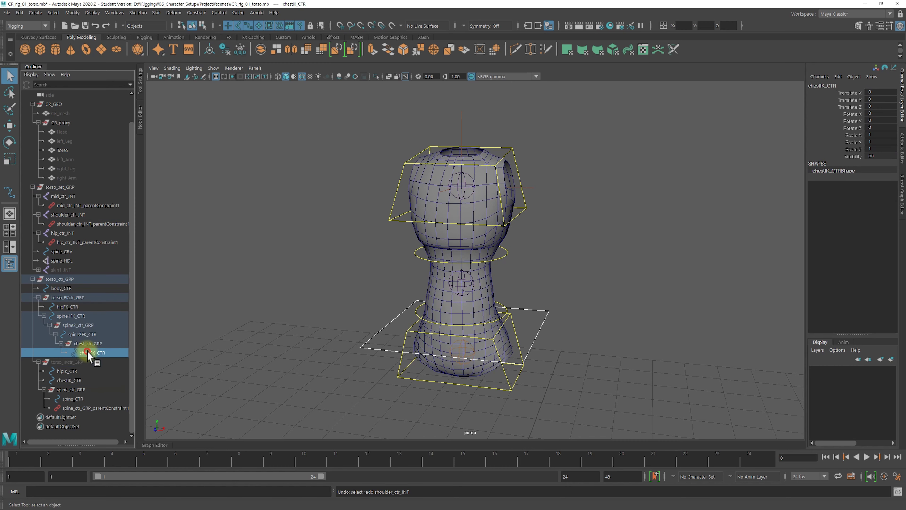
{"action": "left_click", "coordinate": [63, 215], "text": "ctrl"}
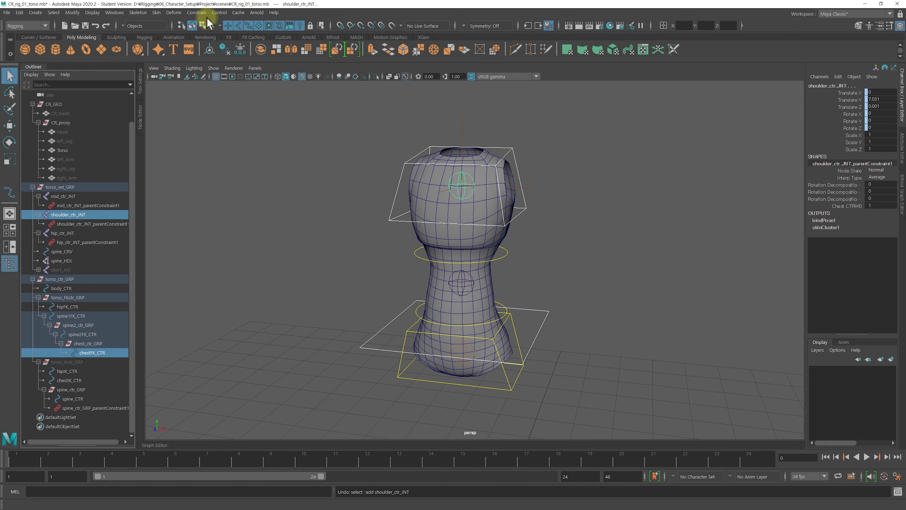
{"action": "left_click", "coordinate": [200, 14]}
{"action": "left_click", "coordinate": [209, 27]}
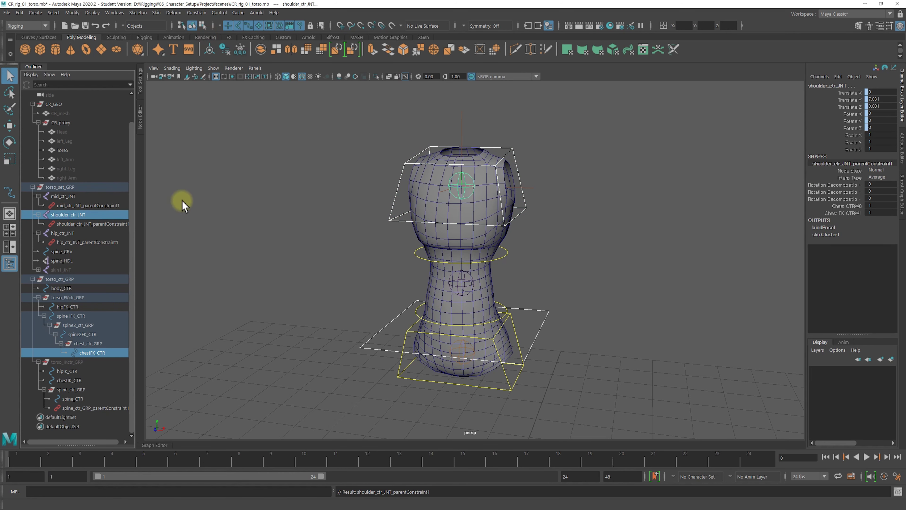
{"action": "left_click", "coordinate": [107, 224]}
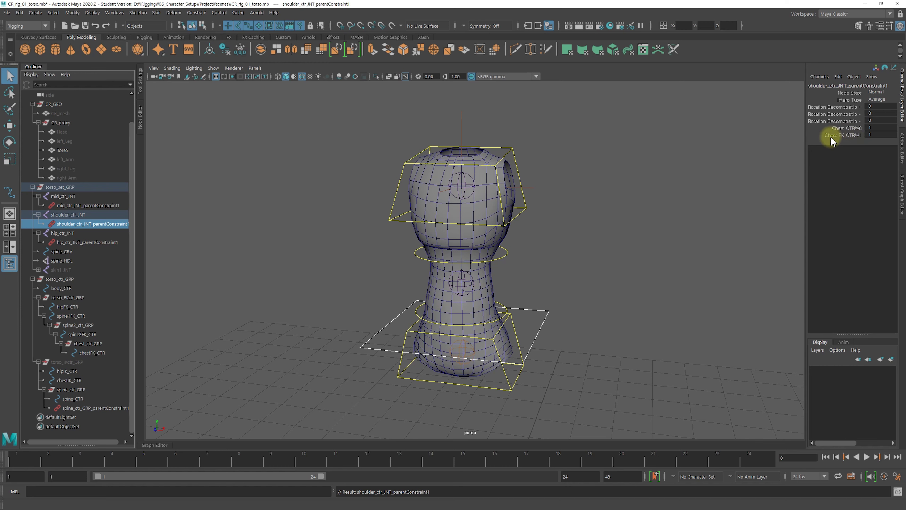
{"action": "mouse_move", "coordinate": [74, 235]}
{"action": "left_mouse_down"}
{"action": "mouse_move", "coordinate": [70, 214]}
{"action": "mouse_move", "coordinate": [79, 205]}
{"action": "left_mouse_up"}
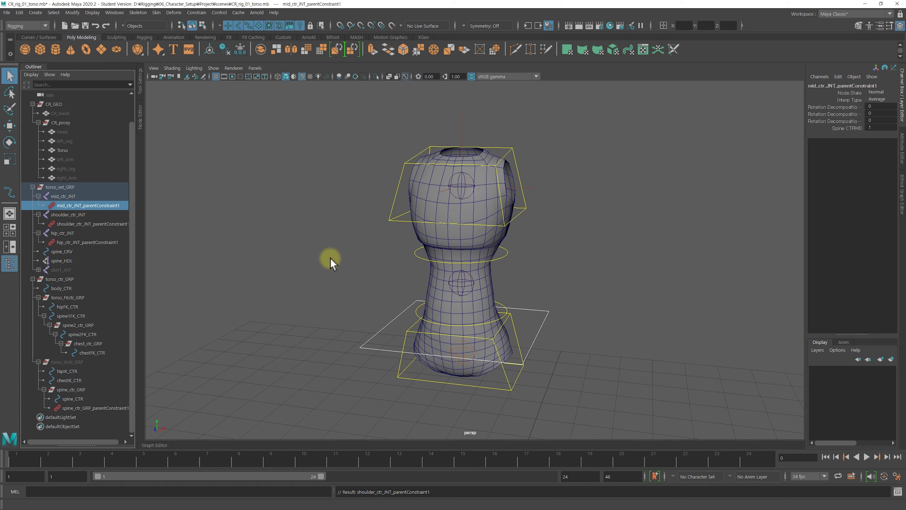
{"action": "left_click_drag", "start_coordinate": [330, 259], "coordinate": [330, 254], "text": "alt"}
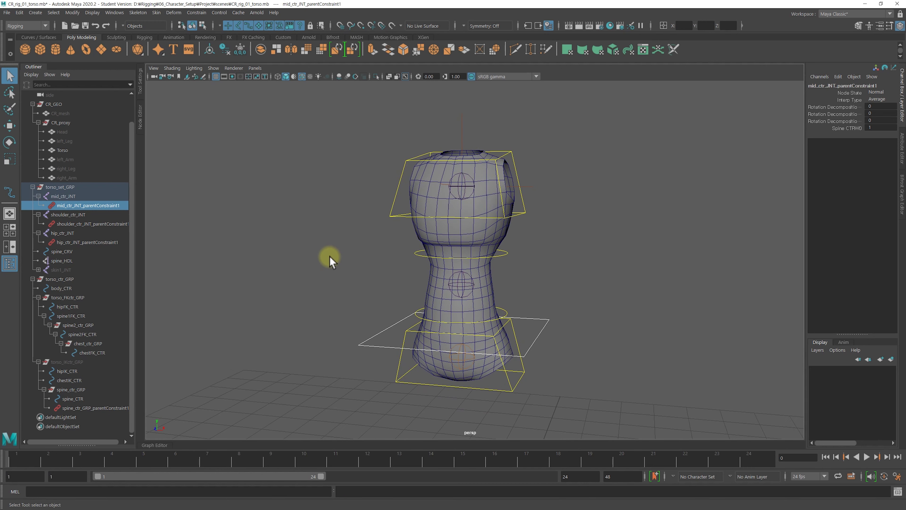
{"action": "mouse_move", "coordinate": [382, 271]}
{"action": "left_mouse_down", "text": "alt"}
{"action": "mouse_move", "coordinate": [308, 261]}
{"action": "mouse_move", "coordinate": [366, 261]}
{"action": "mouse_move", "coordinate": [343, 263]}
{"action": "left_mouse_up", "text": "alt"}
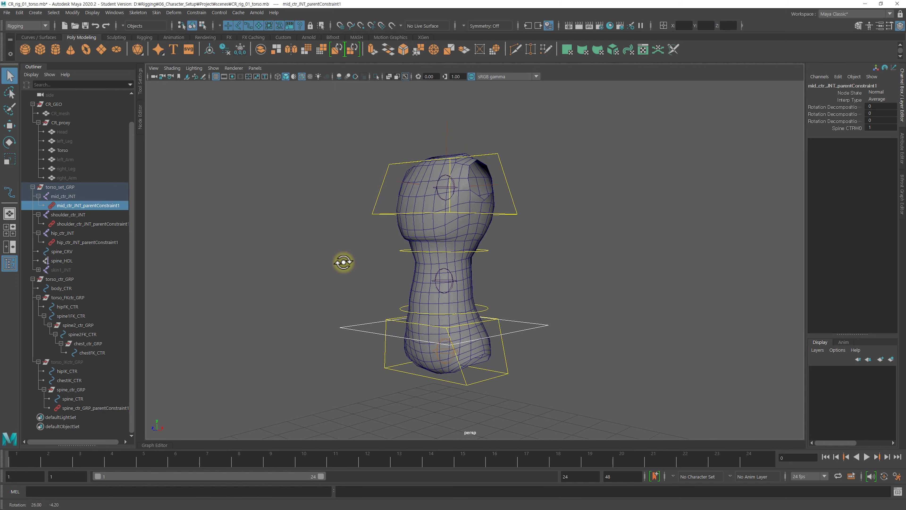
{"action": "left_click", "coordinate": [58, 232]}
{"action": "left_click", "coordinate": [60, 214]}
{"action": "left_click", "coordinate": [58, 196]}
{"action": "left_click", "coordinate": [60, 216]}
{"action": "left_click", "coordinate": [62, 231]}
{"action": "left_click", "coordinate": [63, 215]}
{"action": "left_click", "coordinate": [60, 196]}
{"action": "left_click", "coordinate": [65, 214]}
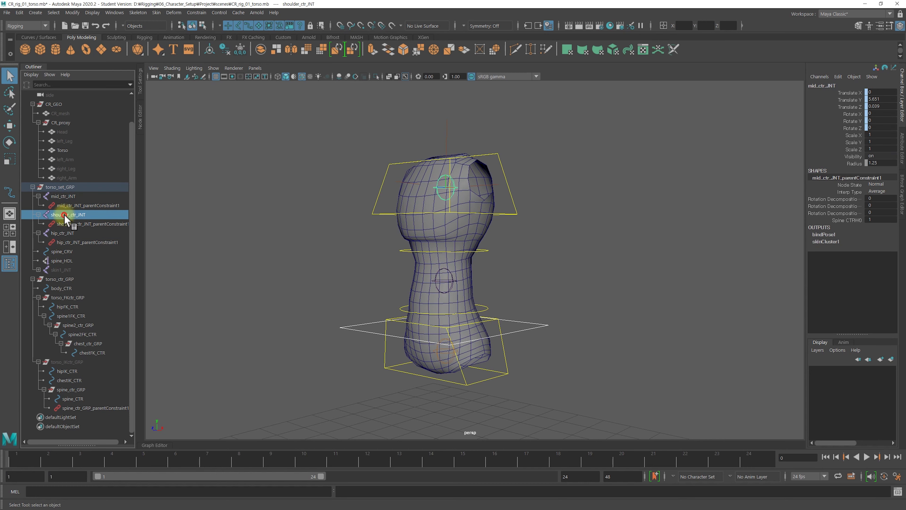
{"action": "left_click", "coordinate": [63, 232]}
{"action": "scroll", "coordinate": [464, 243], "scroll_direction": "up", "scroll_amount": 2}
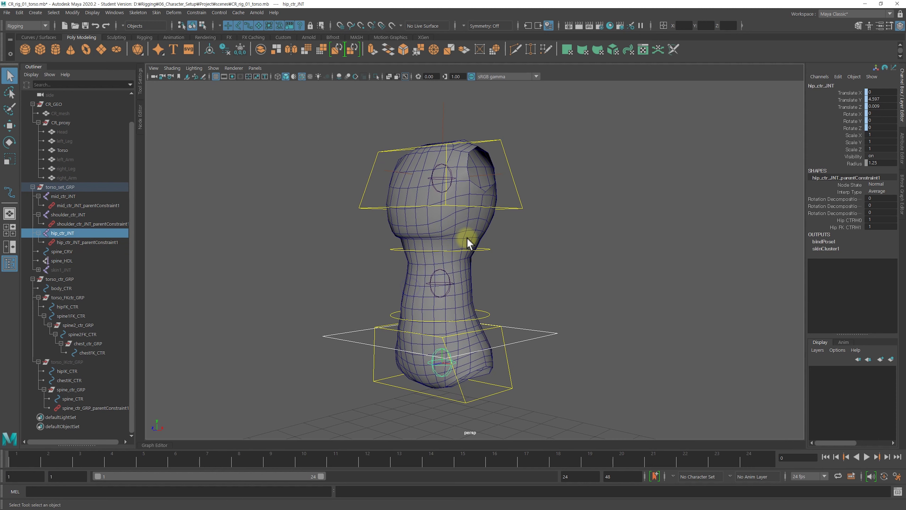
{"action": "left_click_drag", "start_coordinate": [520, 266], "coordinate": [496, 259], "text": "alt"}
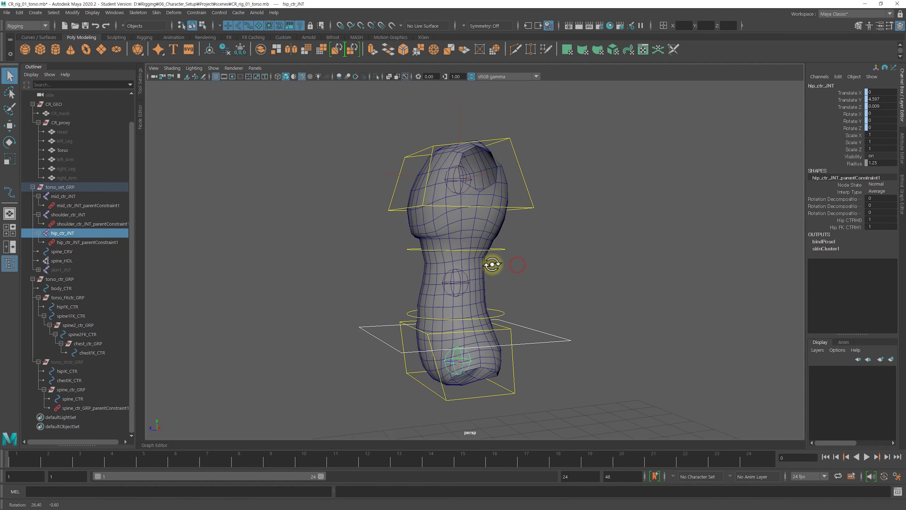
{"action": "mouse_move", "coordinate": [297, 256]}
{"action": "left_mouse_down", "text": "alt"}
{"action": "mouse_move", "coordinate": [349, 240]}
{"action": "mouse_move", "coordinate": [333, 249]}
{"action": "mouse_move", "coordinate": [352, 255]}
{"action": "left_mouse_up", "text": "alt"}
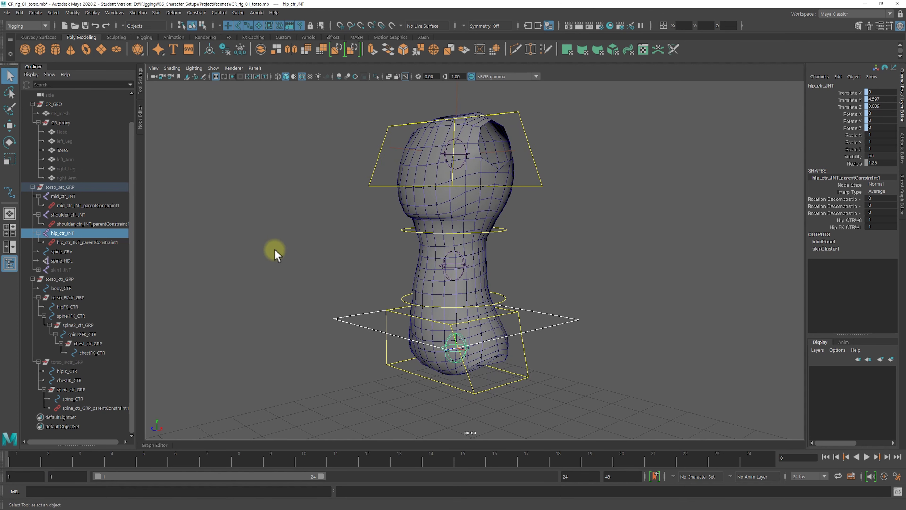
{"action": "left_click", "coordinate": [65, 205]}
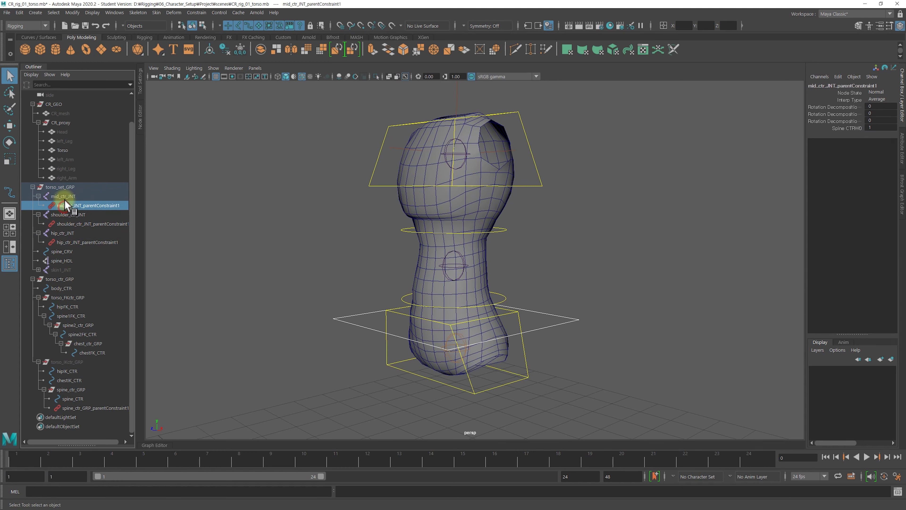
{"action": "left_click", "coordinate": [64, 196]}
{"action": "left_click_drag", "start_coordinate": [471, 298], "coordinate": [414, 269], "text": "alt"}
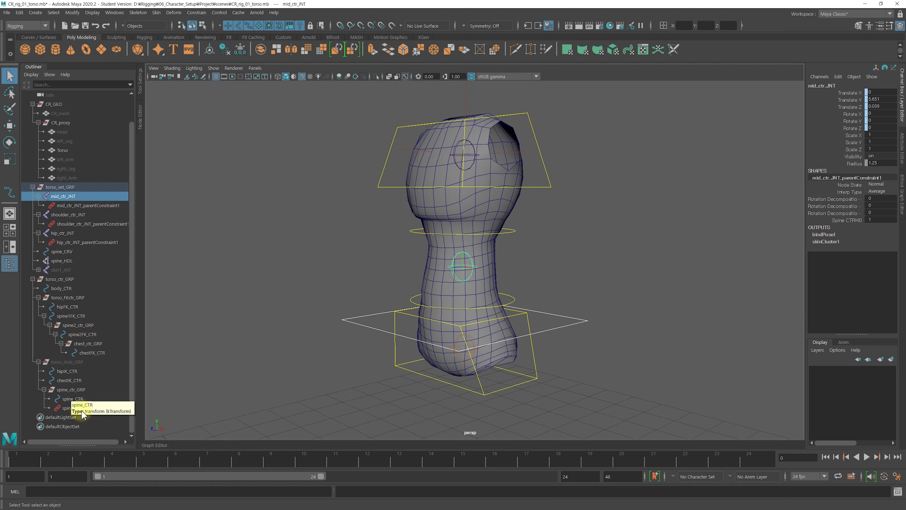
{"action": "left_click", "coordinate": [77, 398]}
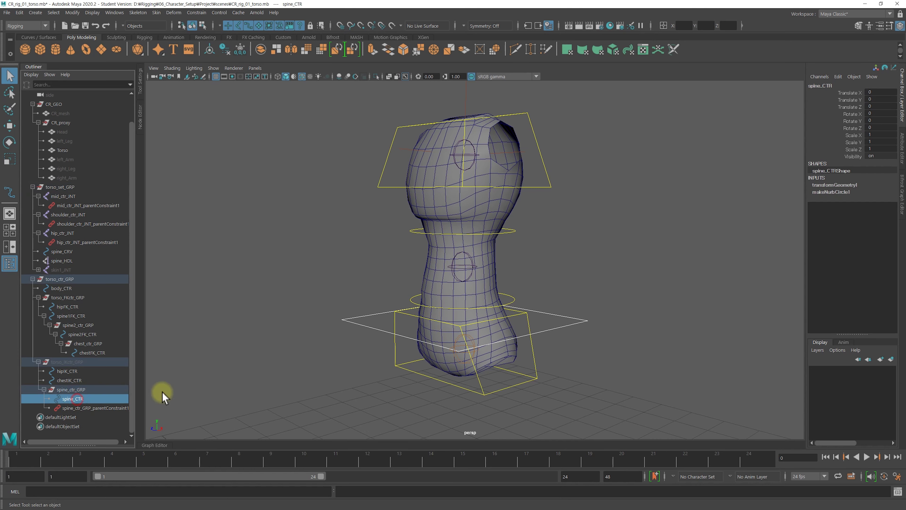
{"action": "mouse_move", "coordinate": [347, 321]}
{"action": "right_mouse_down", "text": "alt"}
{"action": "mouse_move", "coordinate": [304, 308]}
{"action": "mouse_move", "coordinate": [323, 311]}
{"action": "right_mouse_up", "text": "alt"}
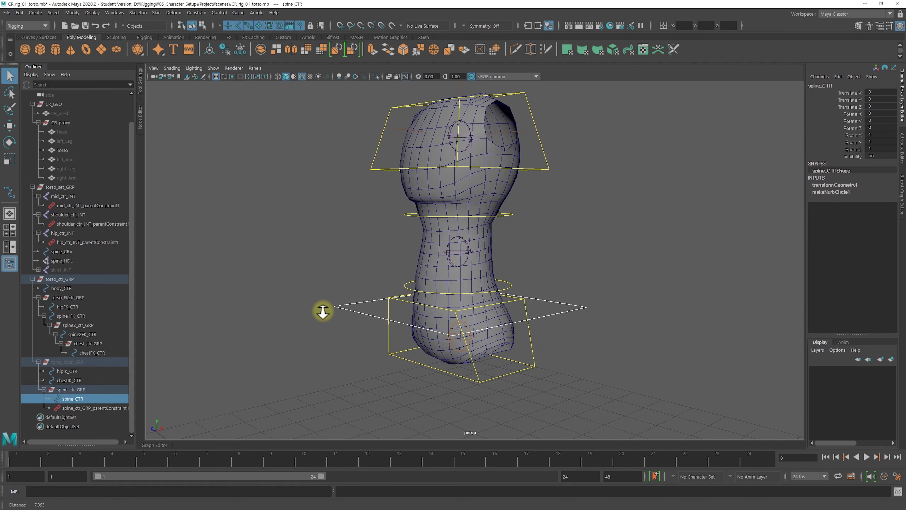
{"action": "middle_click_drag", "start_coordinate": [344, 282], "coordinate": [345, 290], "text": "alt"}
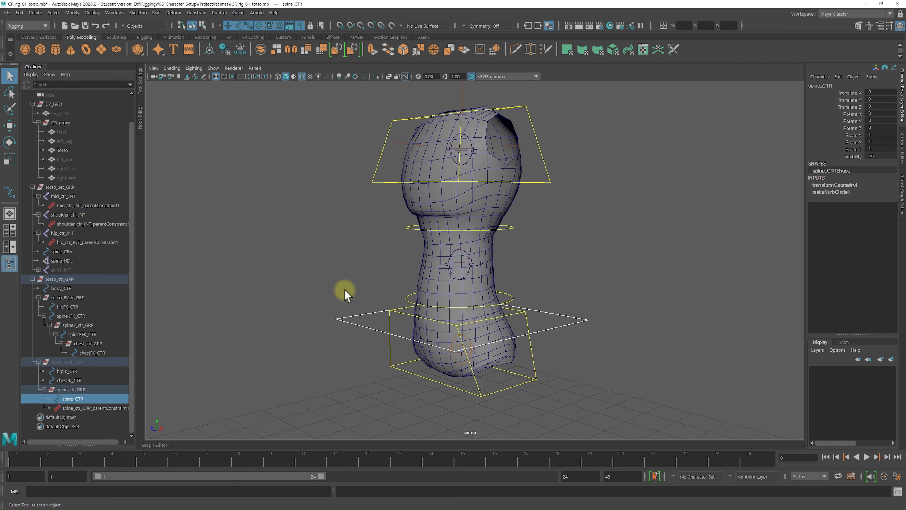
{"action": "key", "text": "w"}
{"action": "left_click", "coordinate": [590, 256]}
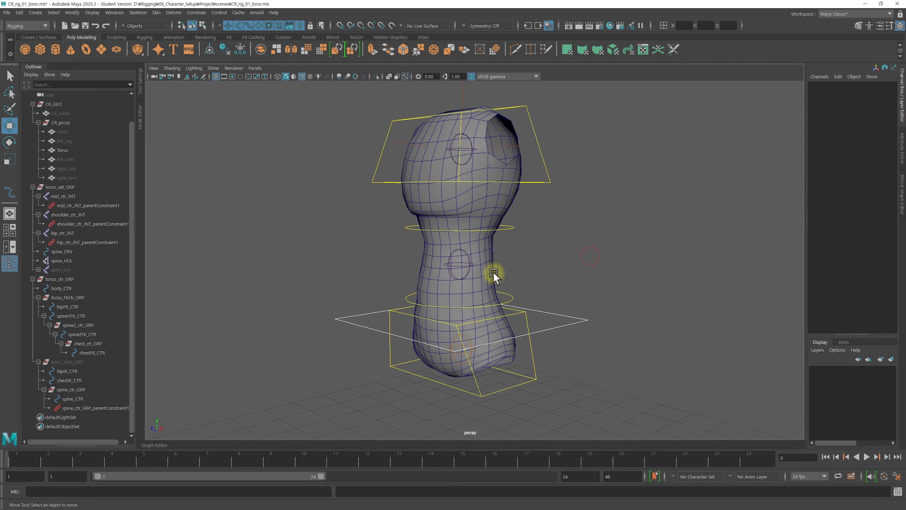
{"action": "left_click", "coordinate": [75, 390]}
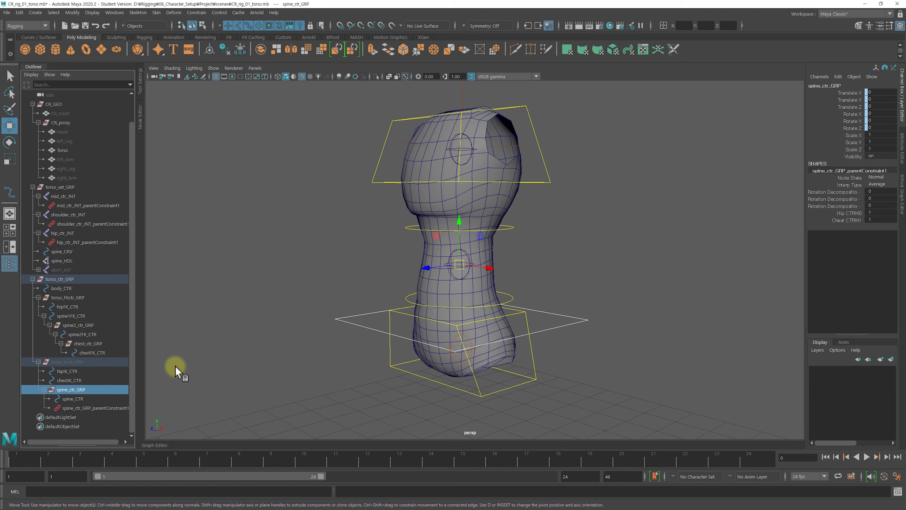
Parent-constrain spine_ctr_GRP to hipFK_CTR as an additional target.
{"action": "left_click_drag", "start_coordinate": [93, 330], "coordinate": [75, 308]}
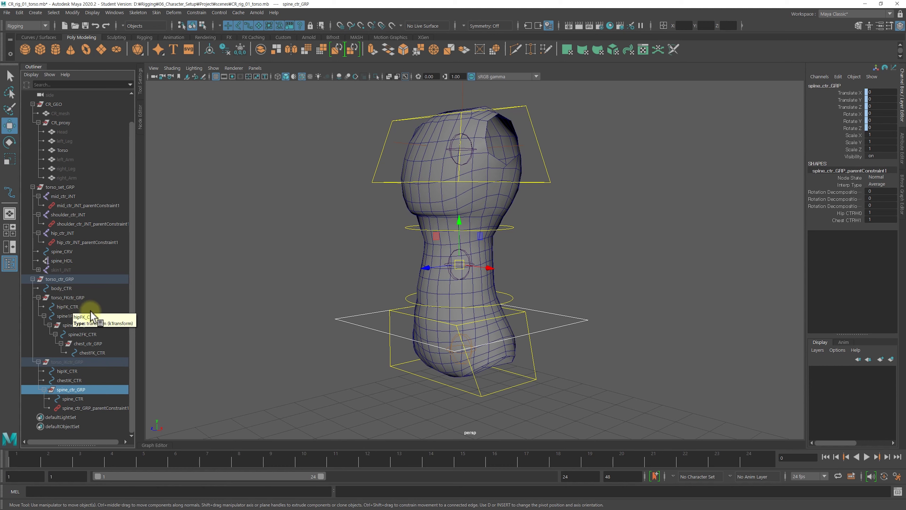
{"action": "left_click", "coordinate": [67, 306]}
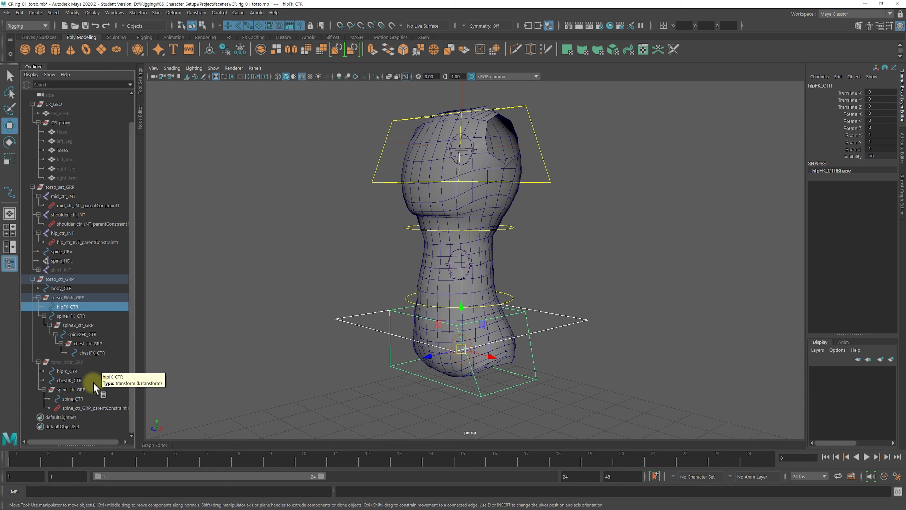
{"action": "left_click", "coordinate": [71, 388], "text": "ctrl"}
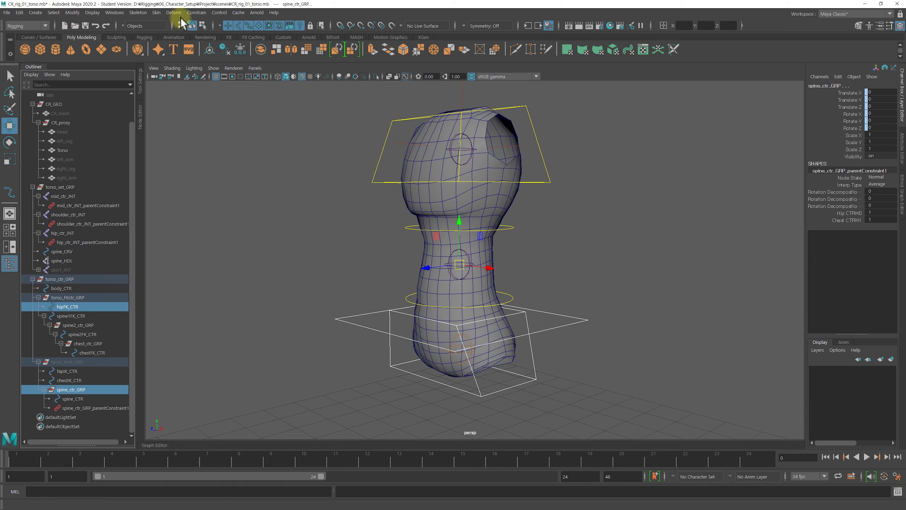
{"action": "left_click", "coordinate": [197, 12]}
{"action": "left_click", "coordinate": [214, 35]}
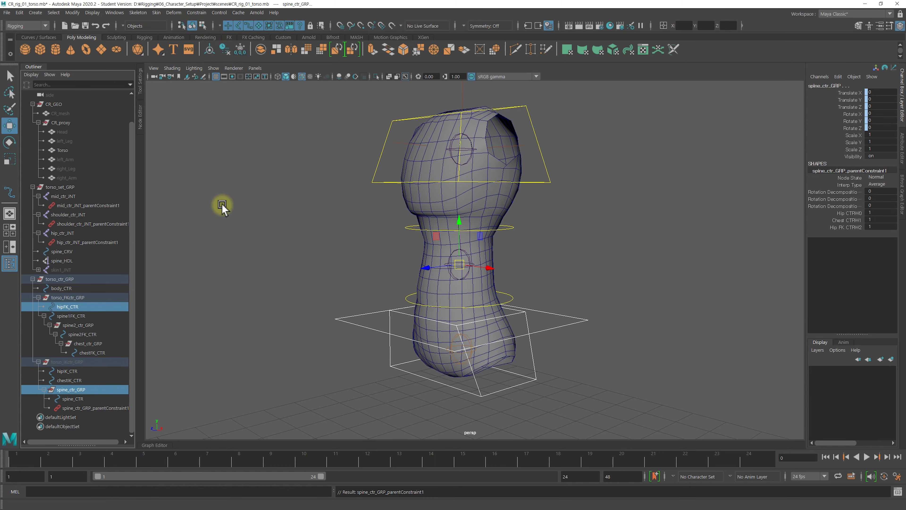
Select chestFK_CTR and spine_ctr_GRP and bring up the Constrain menu.
{"action": "left_click", "coordinate": [107, 352]}
{"action": "left_click", "coordinate": [86, 389], "text": "ctrl"}
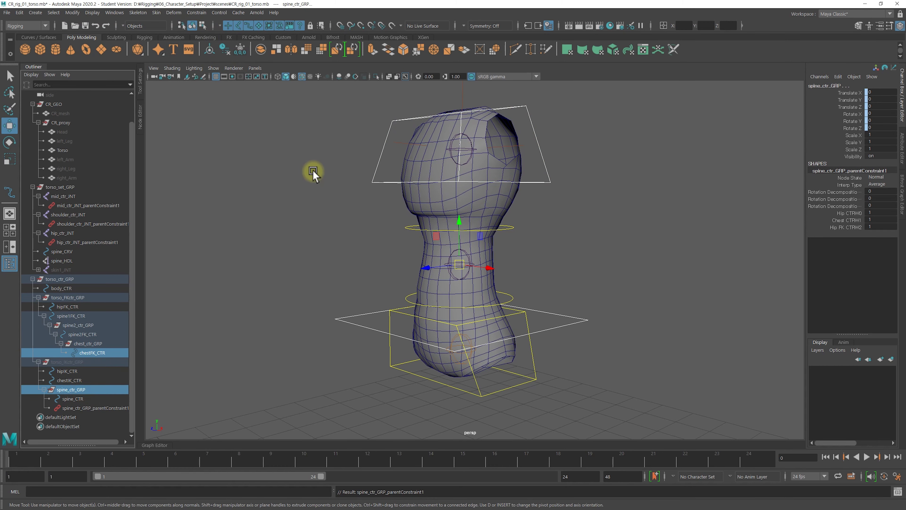
{"action": "left_click", "coordinate": [197, 12]}
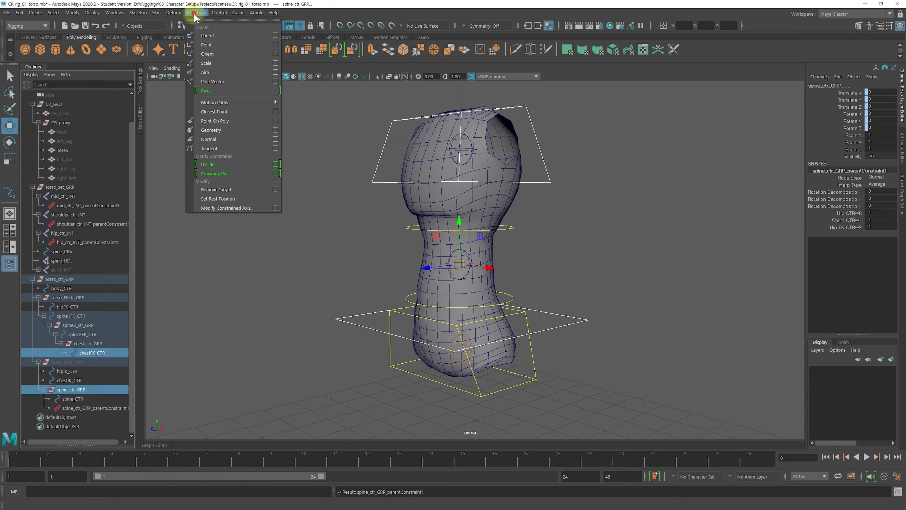
Parent-constrain spine_ctr_GRP to chestFK_CTR, then clear the selection.
{"action": "left_click", "coordinate": [207, 36]}
{"action": "left_click", "coordinate": [306, 268]}
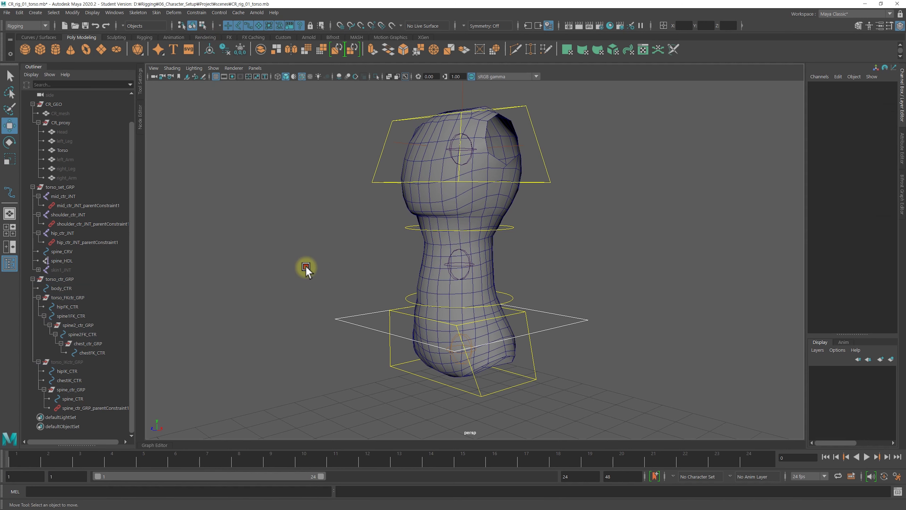
{"action": "mouse_move", "coordinate": [238, 257]}
{"action": "left_mouse_down"}
{"action": "mouse_move", "coordinate": [127, 246]}
{"action": "mouse_move", "coordinate": [464, 164]}
{"action": "mouse_move", "coordinate": [96, 223]}
{"action": "left_mouse_up"}
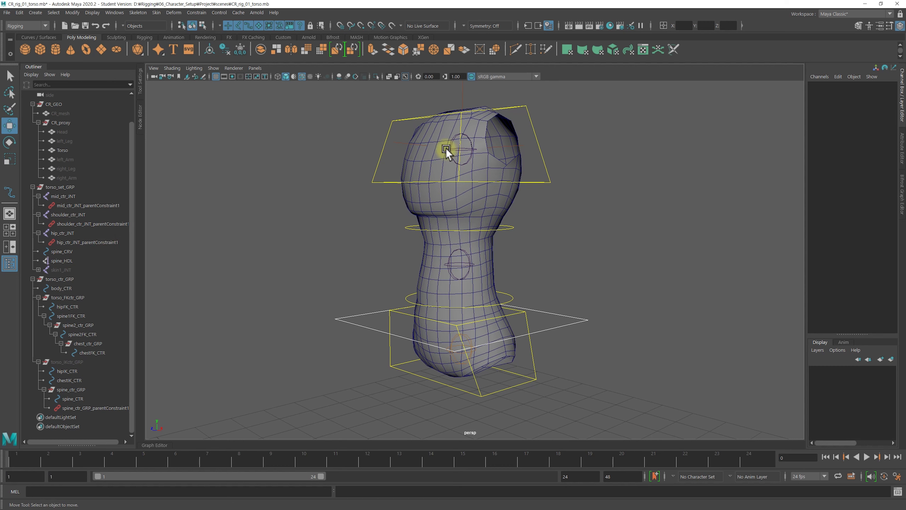
Select the hip joint's parent constraint in the Outliner and open the Node Editor.
{"action": "left_click_drag", "start_coordinate": [77, 299], "coordinate": [468, 142]}
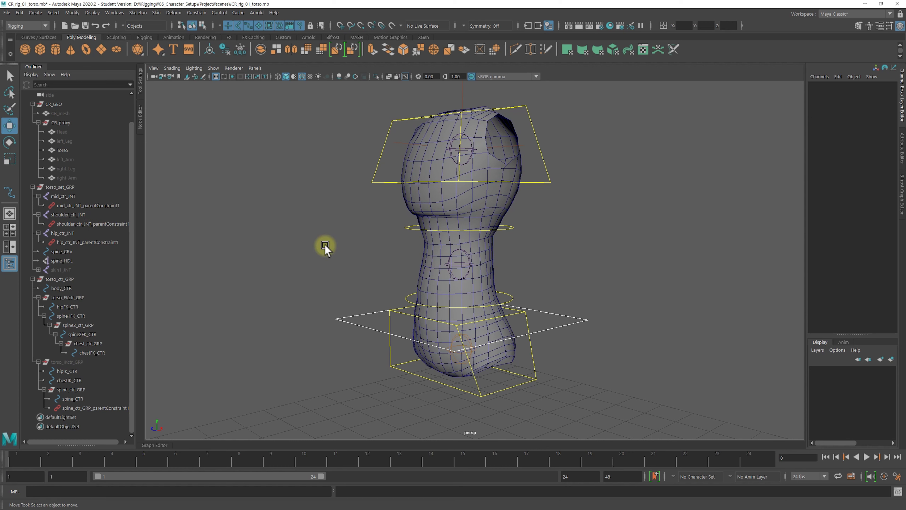
{"action": "left_click_drag", "start_coordinate": [464, 283], "coordinate": [109, 236]}
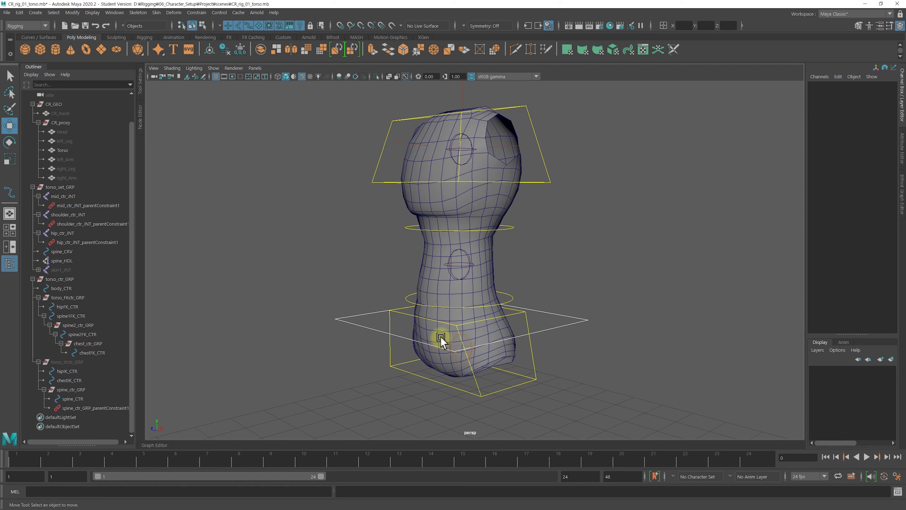
{"action": "left_click", "coordinate": [96, 206]}
{"action": "left_click", "coordinate": [94, 223]}
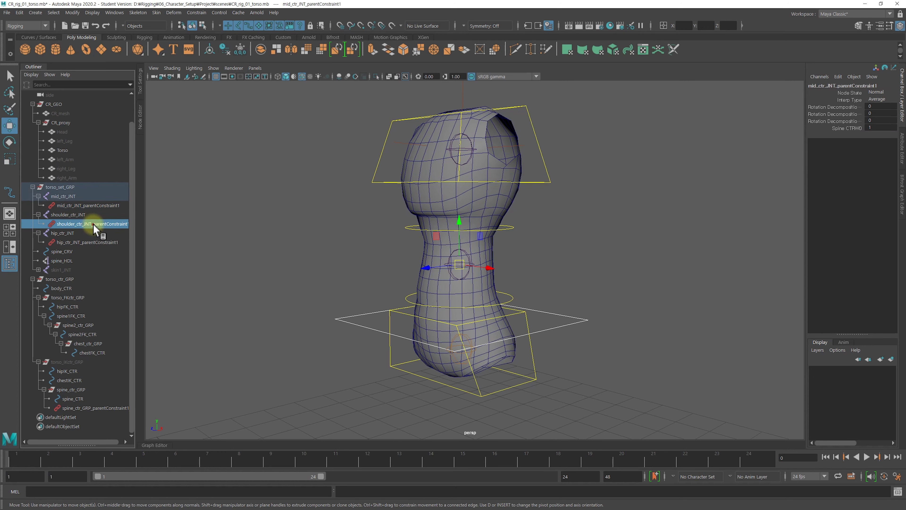
{"action": "left_click", "coordinate": [88, 243]}
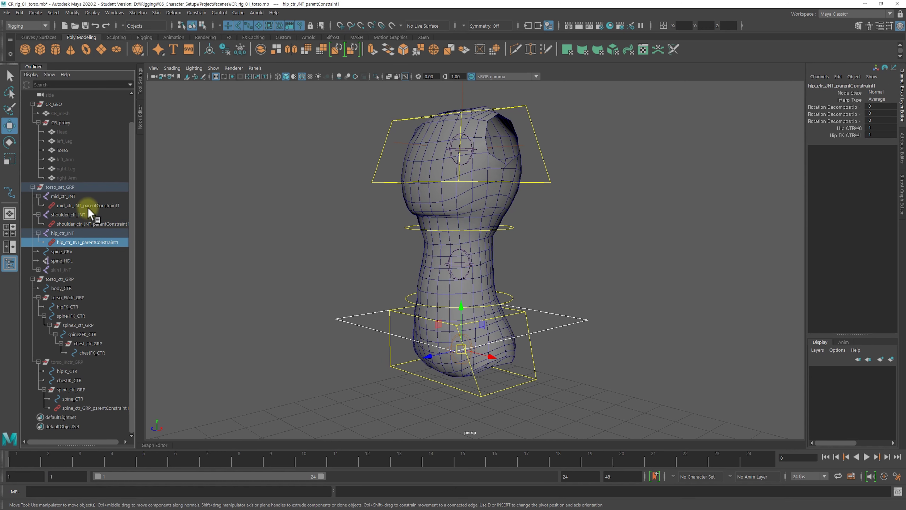
{"action": "left_click", "coordinate": [141, 118]}
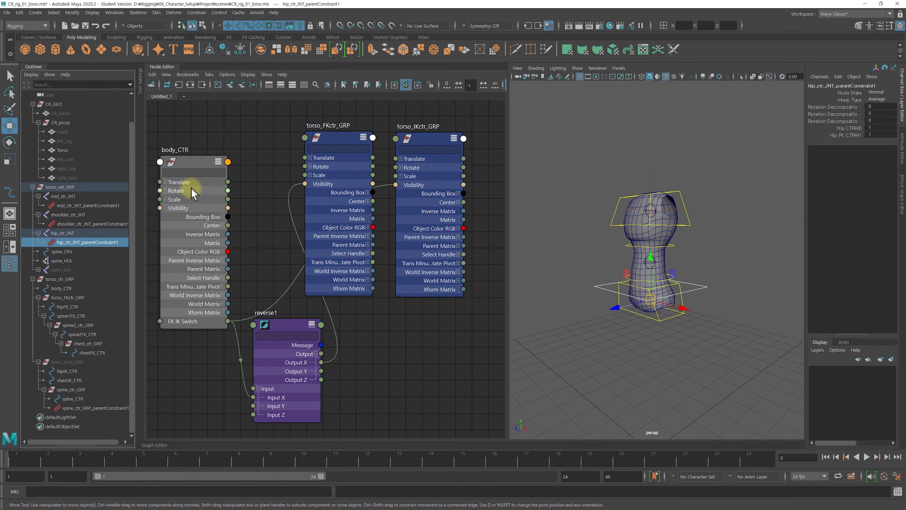
Remove the torso_FKctr_GRP and torso_IKctr_GRP nodes from the Node Editor graph.
{"action": "scroll", "coordinate": [392, 214], "scroll_direction": "down", "scroll_amount": 3}
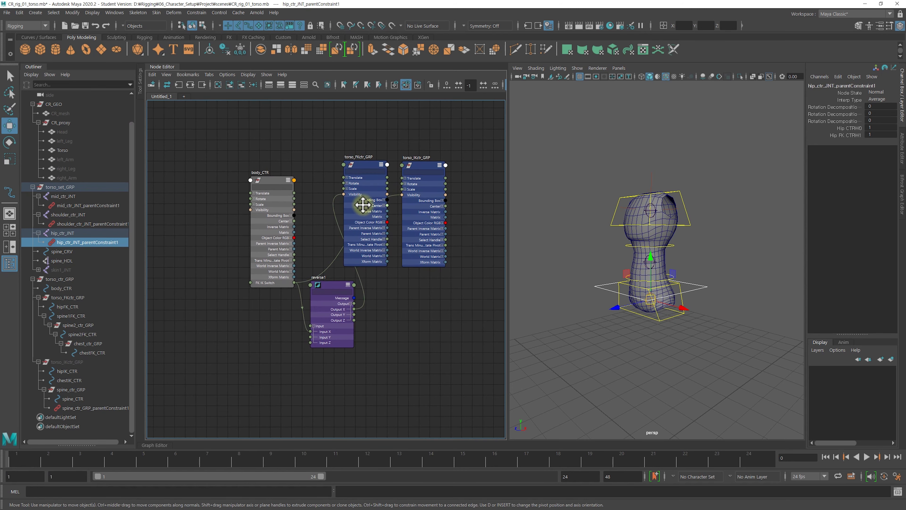
{"action": "left_click_drag", "start_coordinate": [305, 150], "coordinate": [393, 181]}
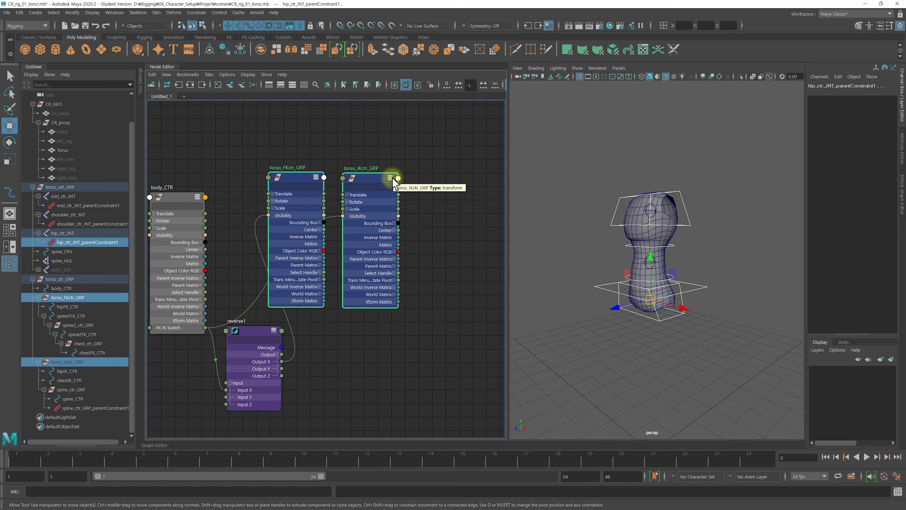
{"action": "key", "text": "Delete"}
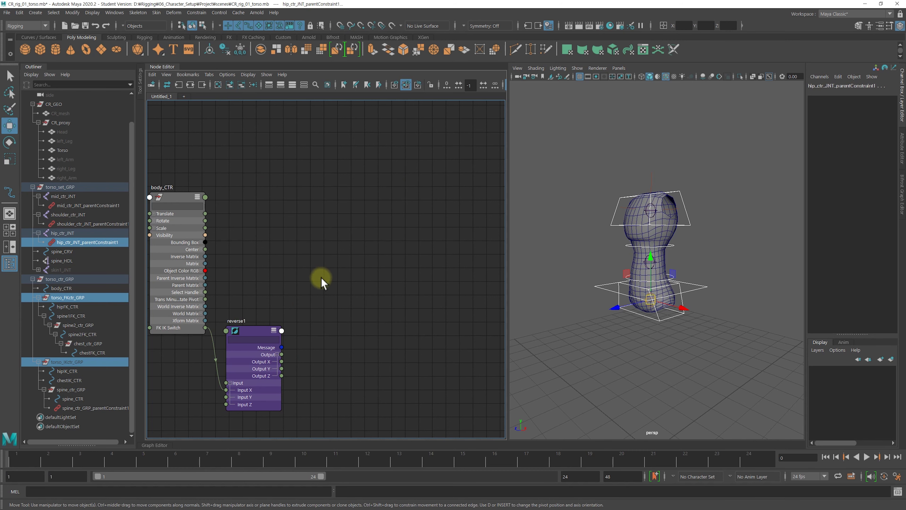
Add the shoulder and hip joint parent constraints to the graph, expanded to full attributes.
{"action": "left_click", "coordinate": [69, 207]}
{"action": "left_click", "coordinate": [67, 223]}
{"action": "left_click", "coordinate": [73, 243], "text": "ctrl"}
{"action": "mouse_move", "coordinate": [72, 245]}
{"action": "left_mouse_down"}
{"action": "mouse_move", "coordinate": [377, 216]}
{"action": "mouse_move", "coordinate": [355, 221]}
{"action": "left_mouse_up"}
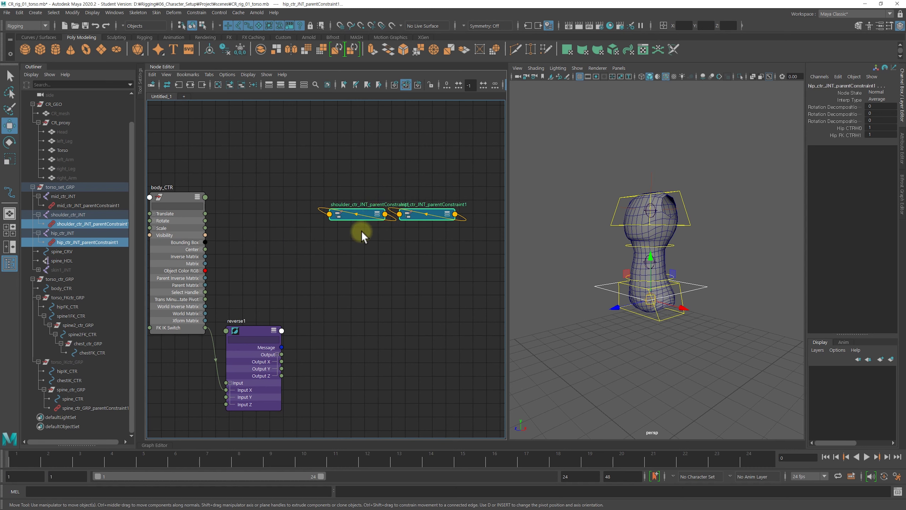
{"action": "key", "text": "3"}
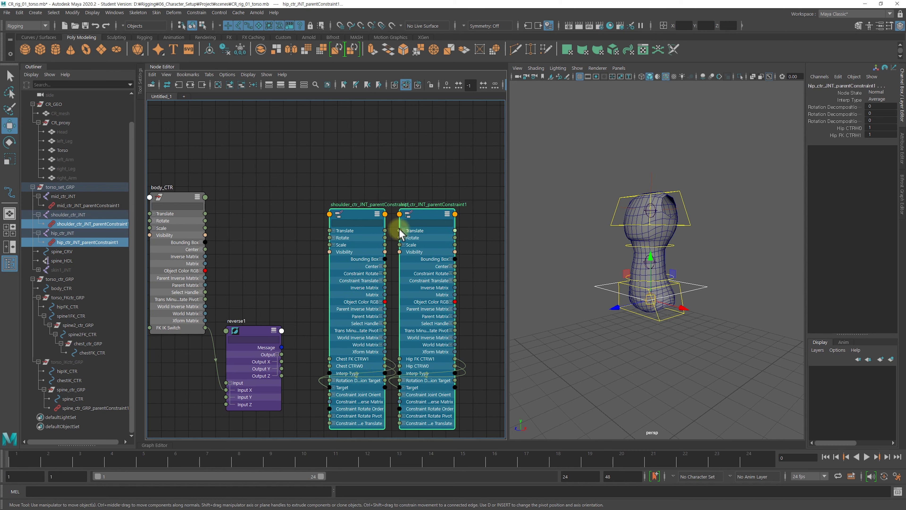
{"action": "left_click", "coordinate": [406, 188]}
{"action": "left_click_drag", "start_coordinate": [356, 205], "coordinate": [350, 172]}
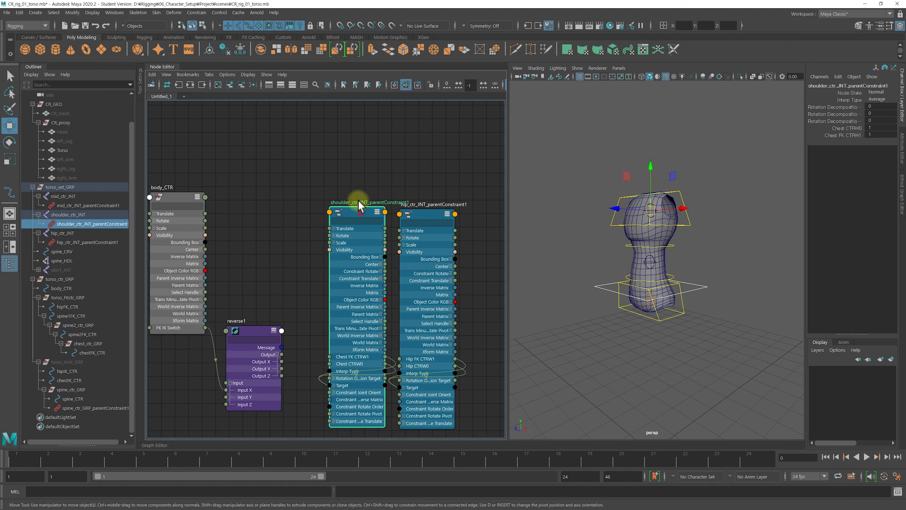
Filter the shoulder constraint's attributes by 'che' and the hip constraint's by 'hip'.
{"action": "type", "text": "sh"}
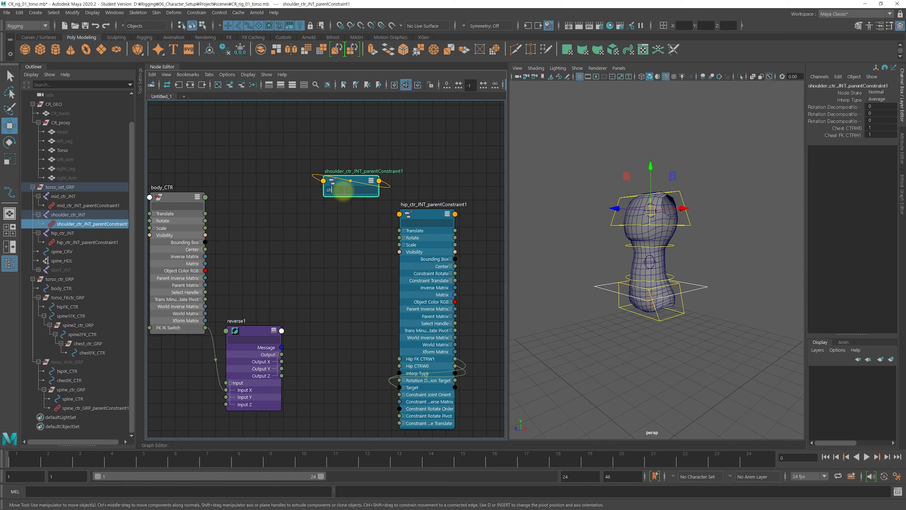
{"action": "key", "text": "BackSpace"}
{"action": "key", "text": "BackSpace"}
{"action": "type", "text": "che"}
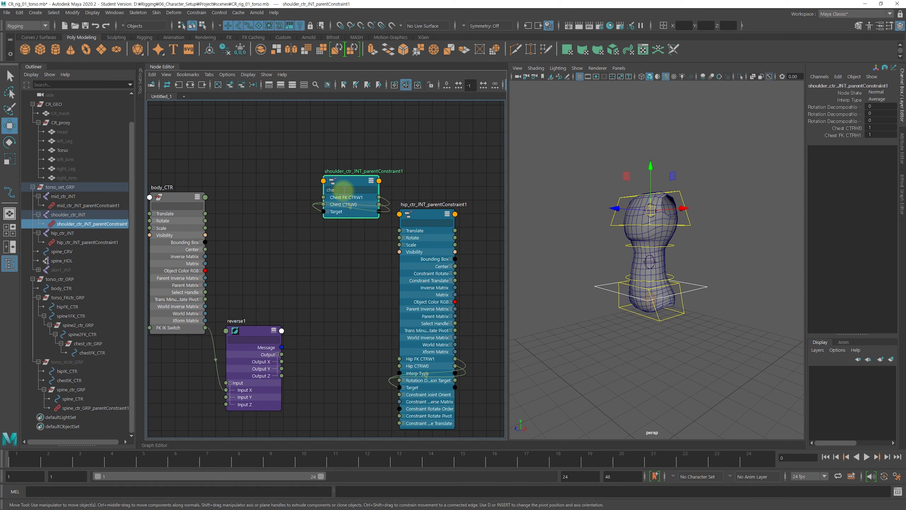
{"action": "left_click", "coordinate": [424, 223]}
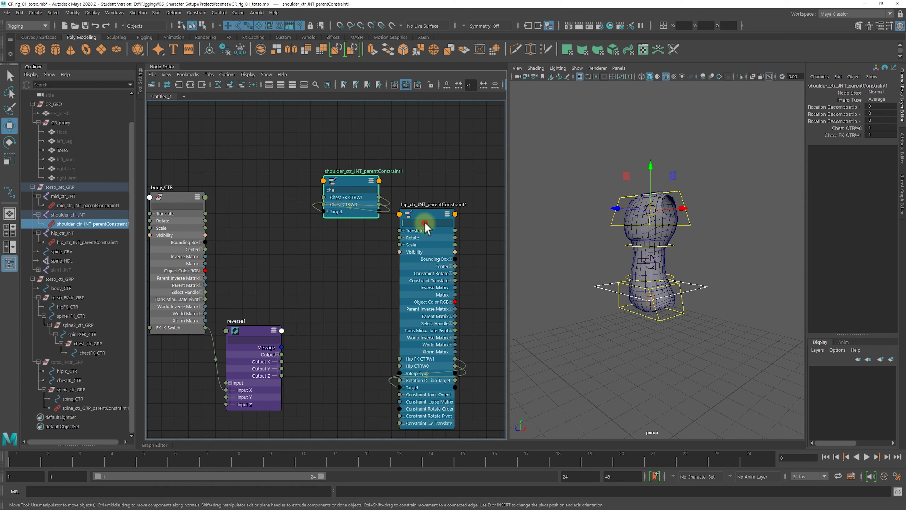
{"action": "type", "text": "hip"}
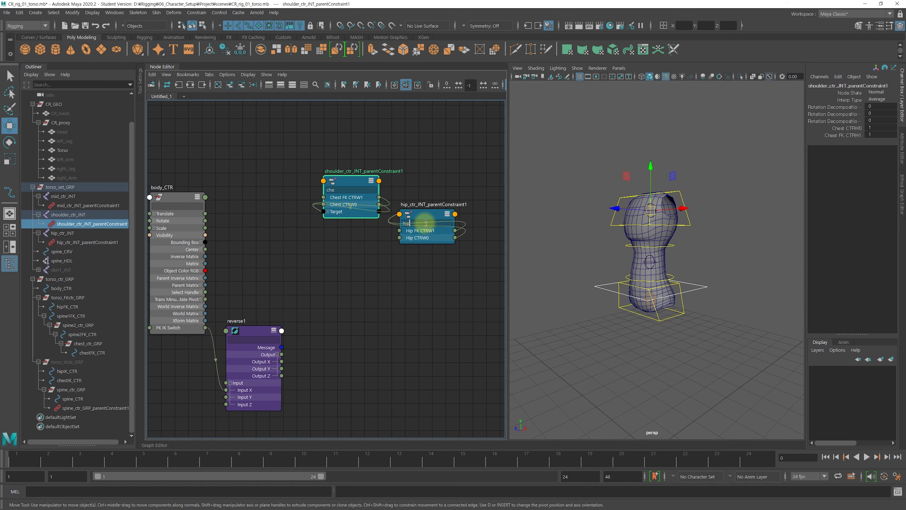
Wire FK IK Switch to Chest/Hip CTRW0 and reverse1 Output X to Chest/Hip FK CTRW1.
{"action": "left_click_drag", "start_coordinate": [427, 215], "coordinate": [431, 185]}
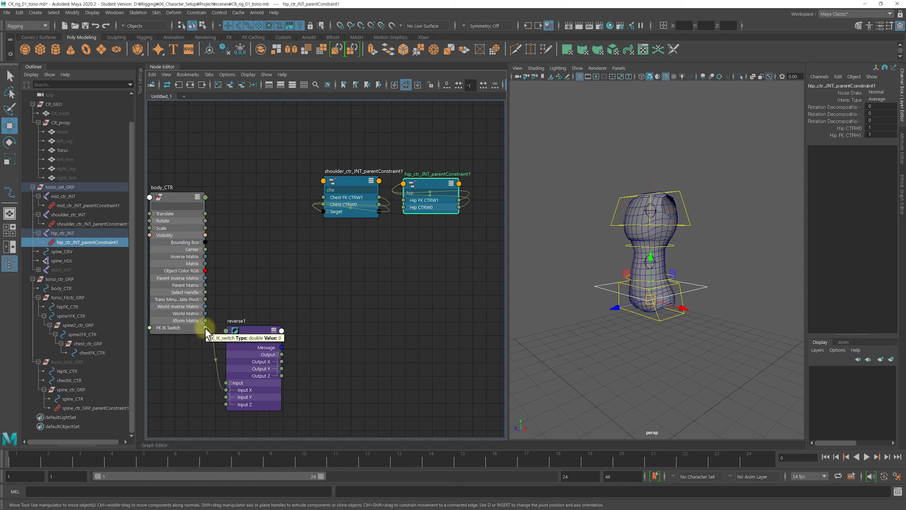
{"action": "mouse_move", "coordinate": [205, 327]}
{"action": "left_mouse_down"}
{"action": "mouse_move", "coordinate": [308, 205]}
{"action": "mouse_move", "coordinate": [323, 204]}
{"action": "left_mouse_up"}
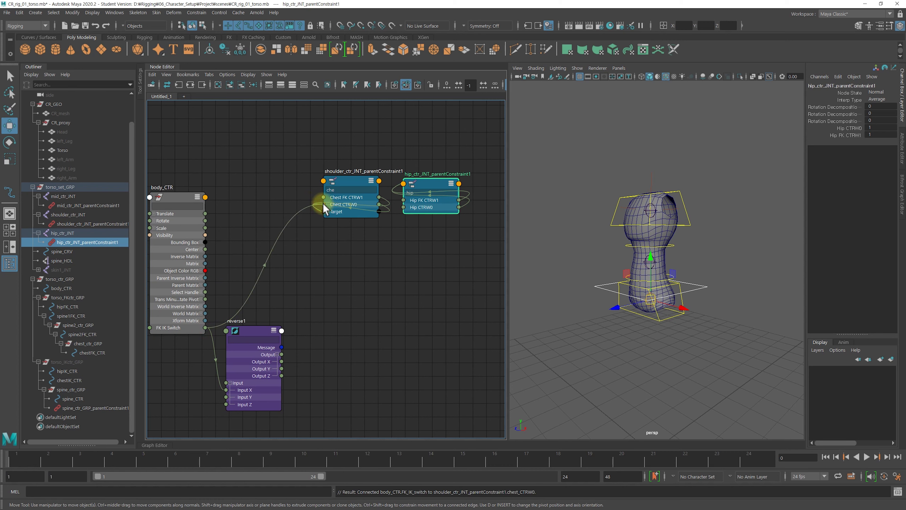
{"action": "left_click_drag", "start_coordinate": [207, 328], "coordinate": [404, 214]}
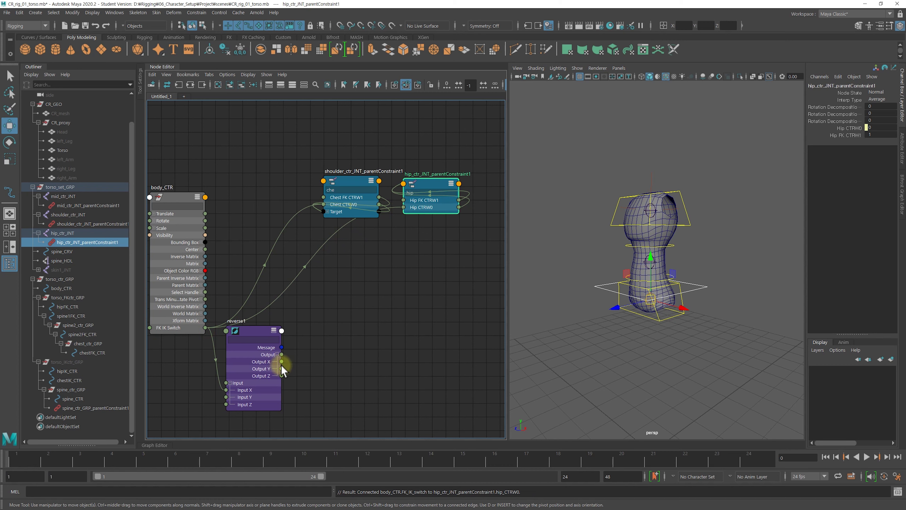
{"action": "mouse_move", "coordinate": [282, 363]}
{"action": "left_mouse_down"}
{"action": "mouse_move", "coordinate": [293, 203]}
{"action": "mouse_move", "coordinate": [324, 197]}
{"action": "left_mouse_up"}
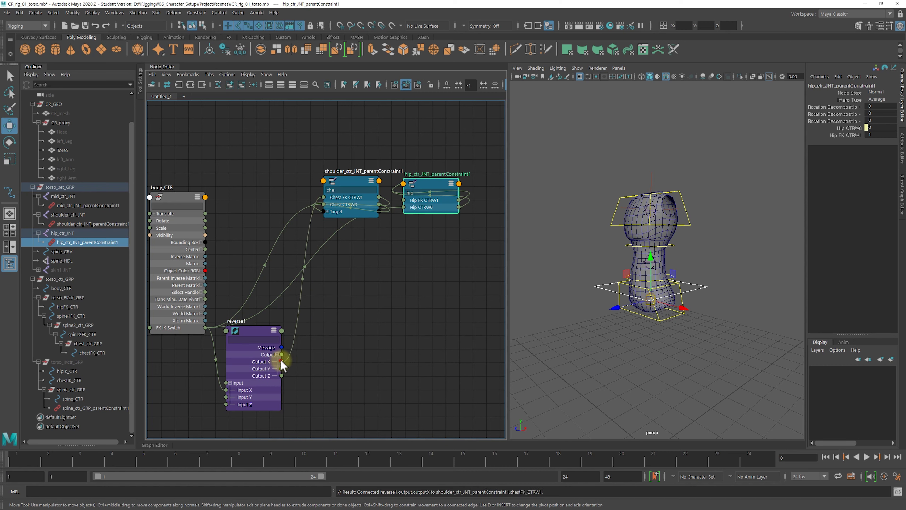
{"action": "left_click_drag", "start_coordinate": [388, 286], "coordinate": [404, 200]}
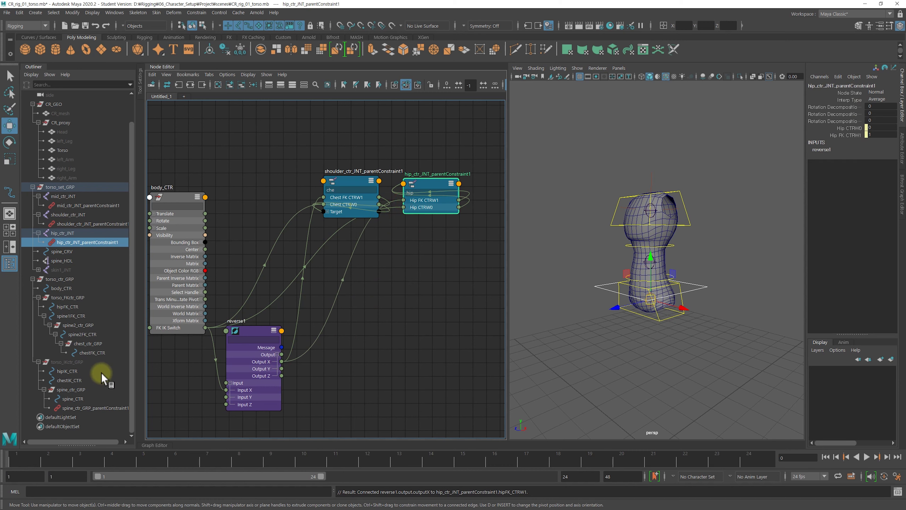
{"action": "left_click", "coordinate": [75, 406]}
Add spine_ctr_GRP_parentConstraint1 to the graph, expanded and filtered by 'hi'.
{"action": "middle_click_drag", "start_coordinate": [75, 406], "coordinate": [247, 362]}
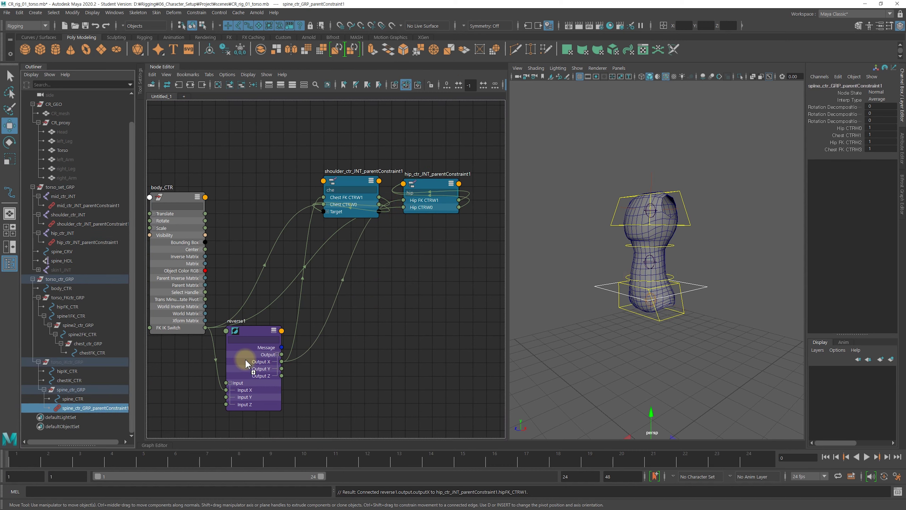
{"action": "middle_click_drag", "start_coordinate": [423, 291], "coordinate": [435, 286]}
{"action": "left_click_drag", "start_coordinate": [466, 296], "coordinate": [421, 276]}
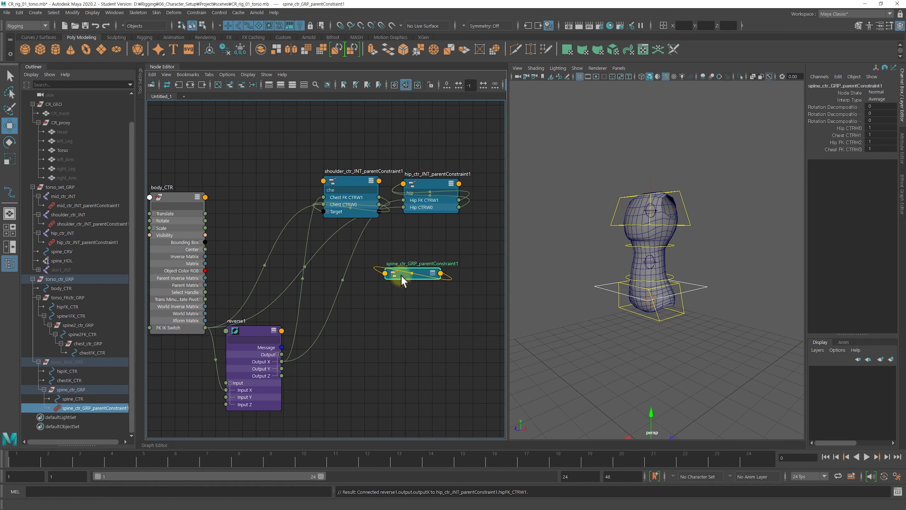
{"action": "key", "text": "3"}
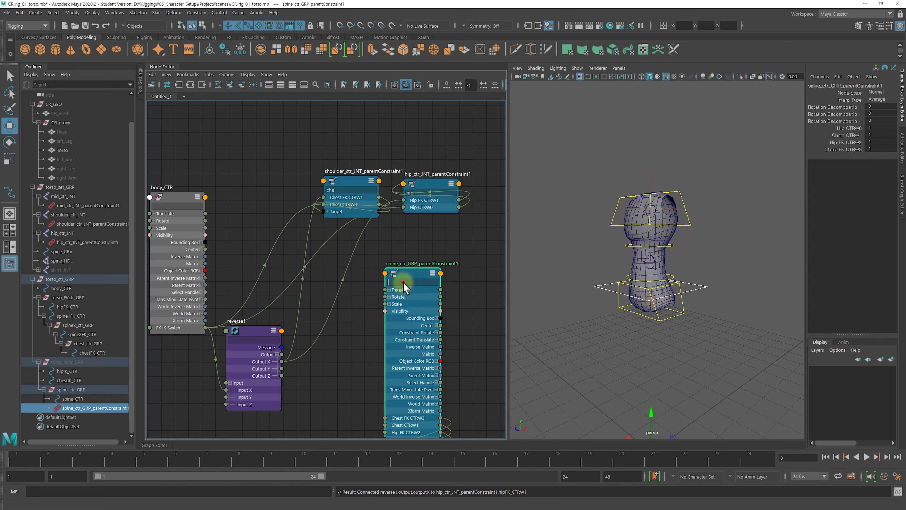
{"action": "type", "text": "hip"}
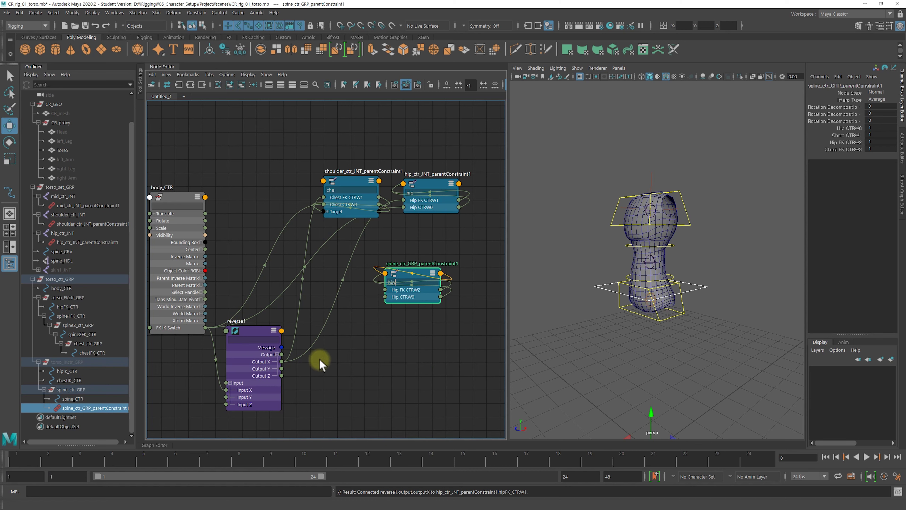
Connect FK IK Switch to Hip CTRW0 and reverse1 Output X to Hip FK CTRW2.
{"action": "left_click_drag", "start_coordinate": [205, 328], "coordinate": [385, 296]}
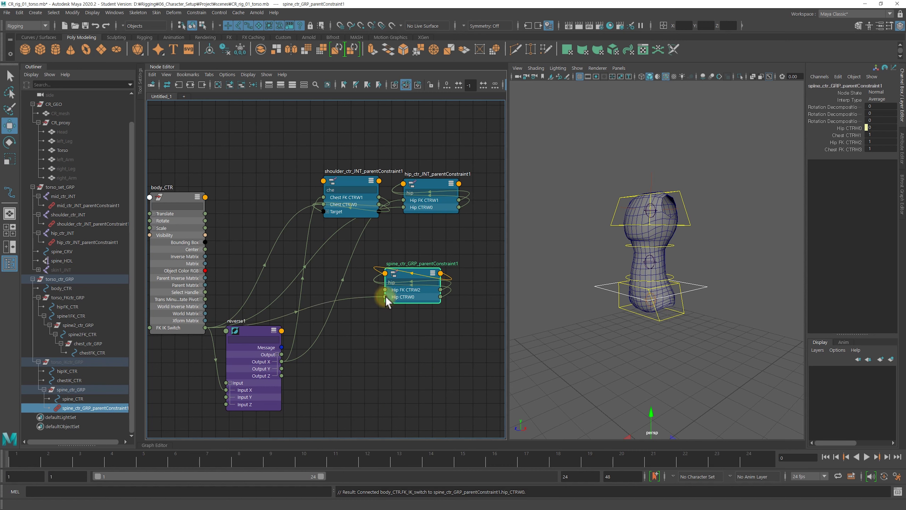
{"action": "left_click_drag", "start_coordinate": [281, 362], "coordinate": [384, 289]}
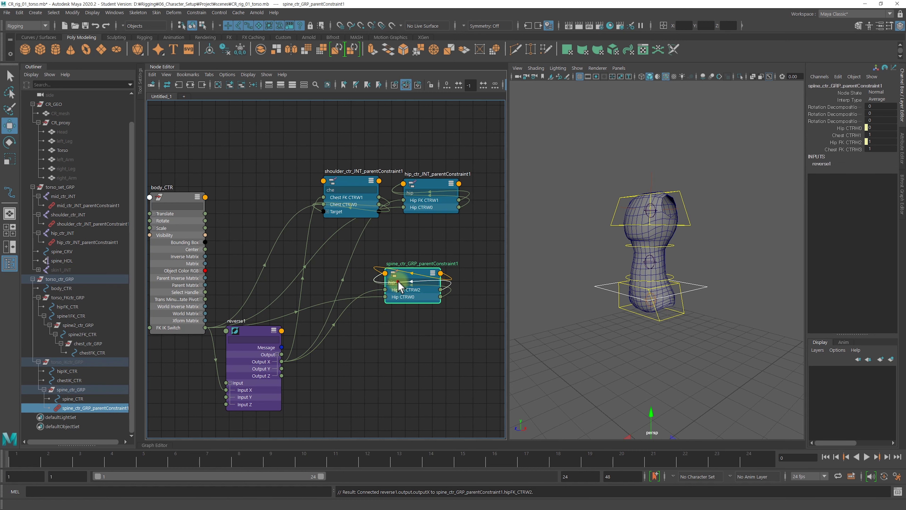
{"action": "mouse_move", "coordinate": [441, 296]}
{"action": "left_mouse_down"}
{"action": "mouse_move", "coordinate": [406, 316]}
{"action": "mouse_move", "coordinate": [399, 285]}
{"action": "left_mouse_up"}
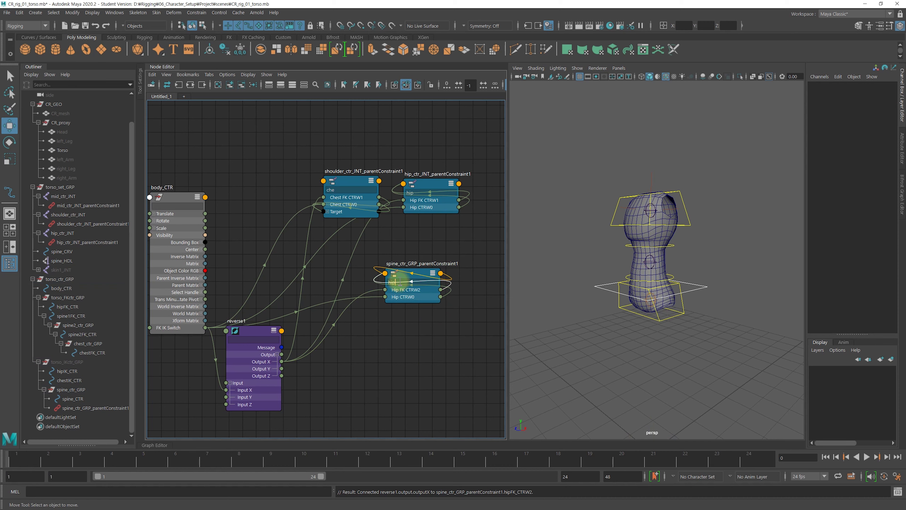
{"action": "key", "text": "BackSpace"}
{"action": "key", "text": "BackSpace"}
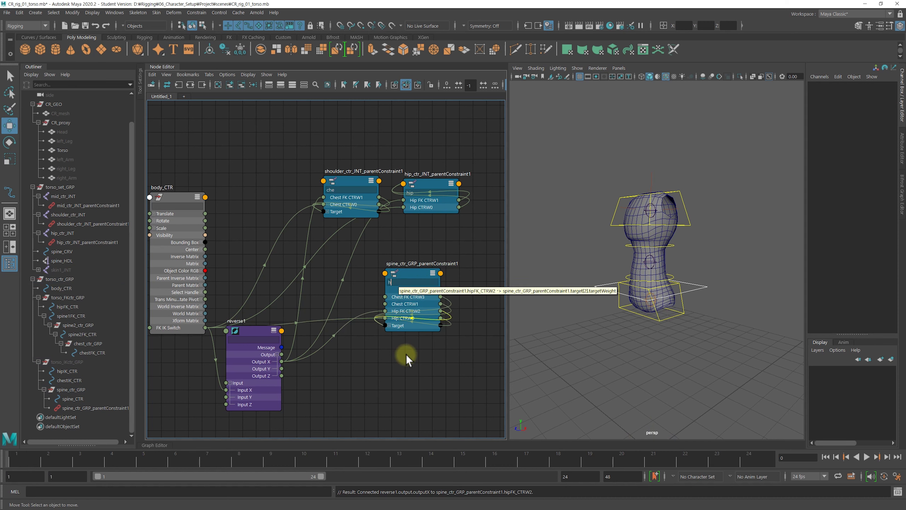
Connect FK IK Switch to the chest IK weight and reverse1 Output X to Chest FK CTRW3.
{"action": "mouse_move", "coordinate": [205, 328]}
{"action": "left_mouse_down"}
{"action": "mouse_move", "coordinate": [373, 297]}
{"action": "mouse_move", "coordinate": [386, 304]}
{"action": "left_mouse_up"}
{"action": "mouse_move", "coordinate": [283, 363]}
{"action": "left_mouse_down"}
{"action": "mouse_move", "coordinate": [364, 289]}
{"action": "mouse_move", "coordinate": [387, 296]}
{"action": "mouse_move", "coordinate": [406, 266]}
{"action": "left_mouse_up"}
{"action": "key", "text": "BackSpace"}
{"action": "type", "text": "2"}
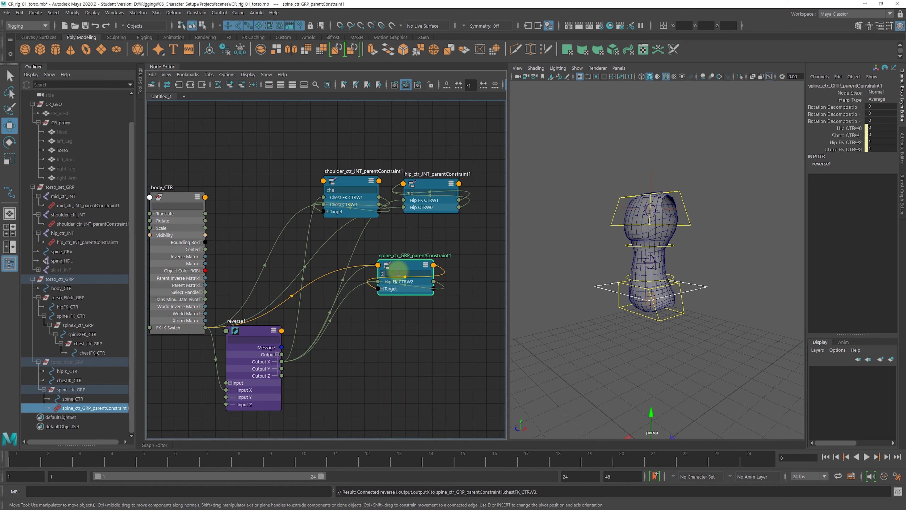
{"action": "key", "text": "BackSpace"}
Tidy the graph, showing only connected attributes and realigning the three constraint nodes.
{"action": "left_click_drag", "start_coordinate": [399, 272], "coordinate": [401, 256]}
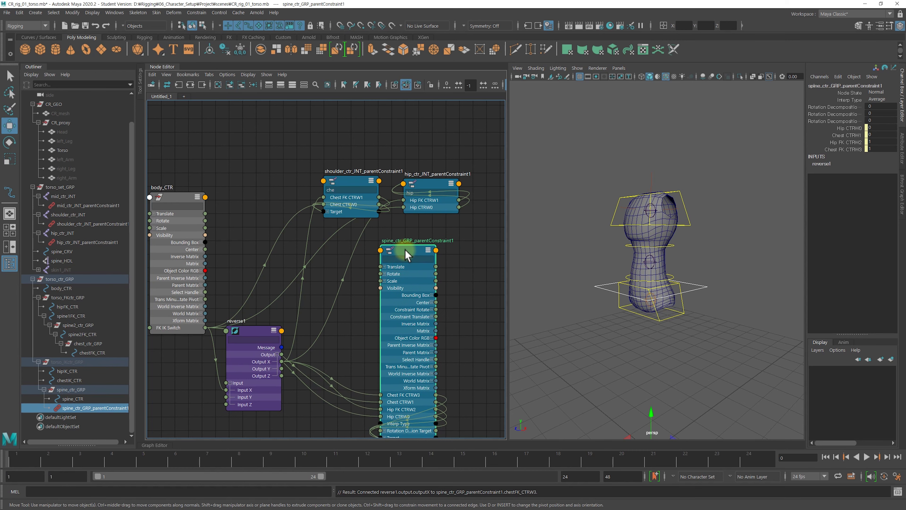
{"action": "key", "text": "2"}
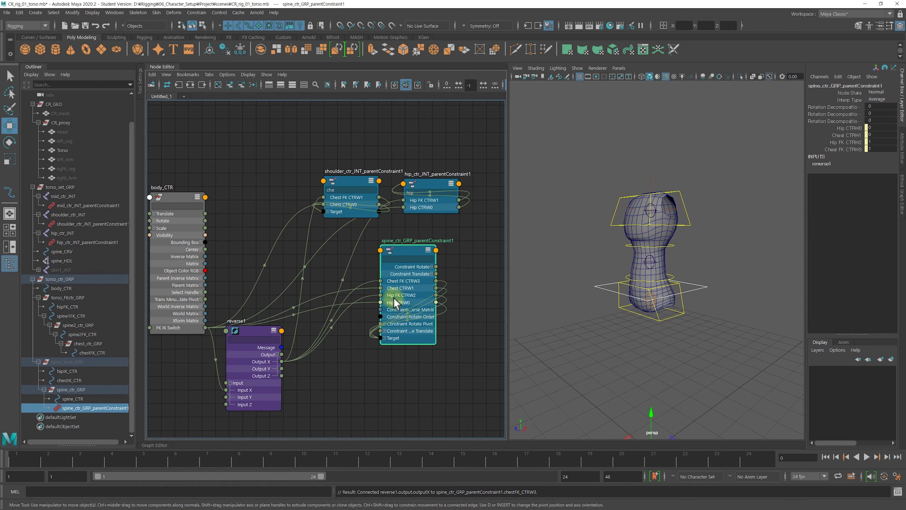
{"action": "left_click_drag", "start_coordinate": [354, 184], "coordinate": [340, 169]}
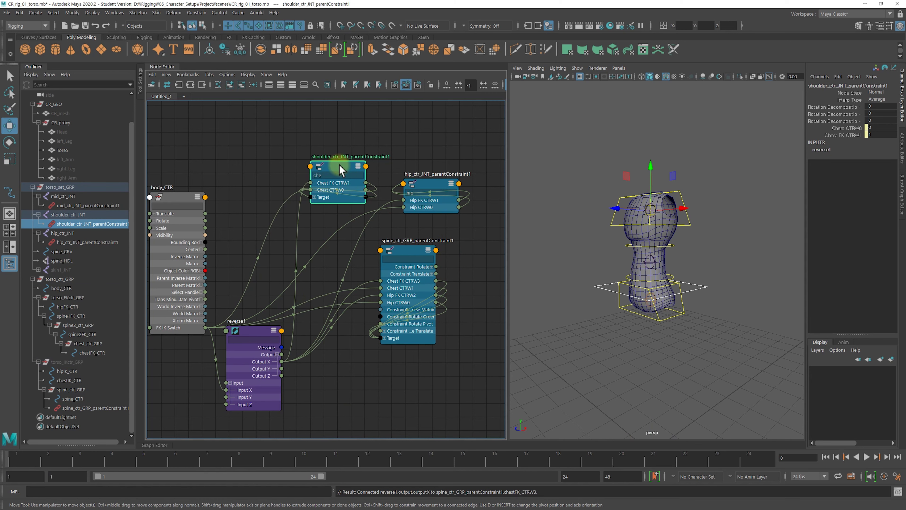
{"action": "left_click_drag", "start_coordinate": [429, 187], "coordinate": [413, 170]}
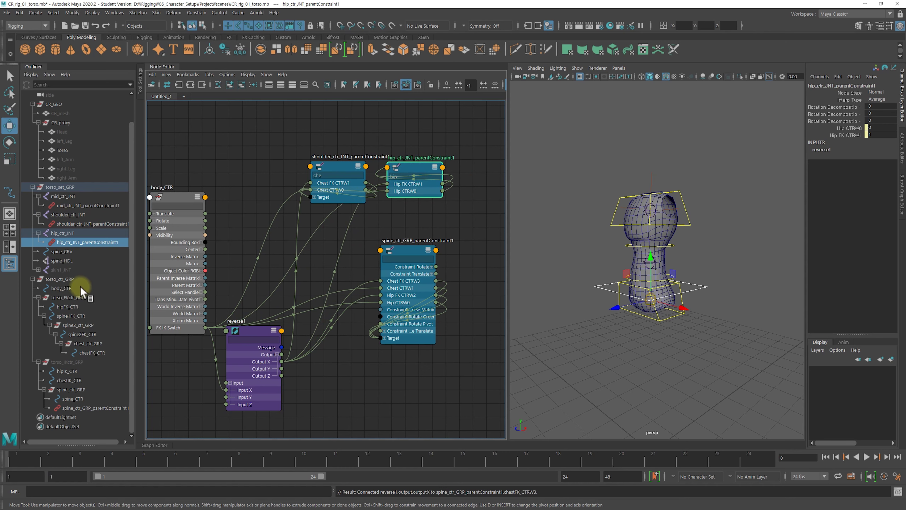
{"action": "scroll", "coordinate": [592, 318], "scroll_direction": "up", "scroll_amount": 2}
{"action": "scroll", "coordinate": [607, 320], "scroll_direction": "up", "scroll_amount": 2}
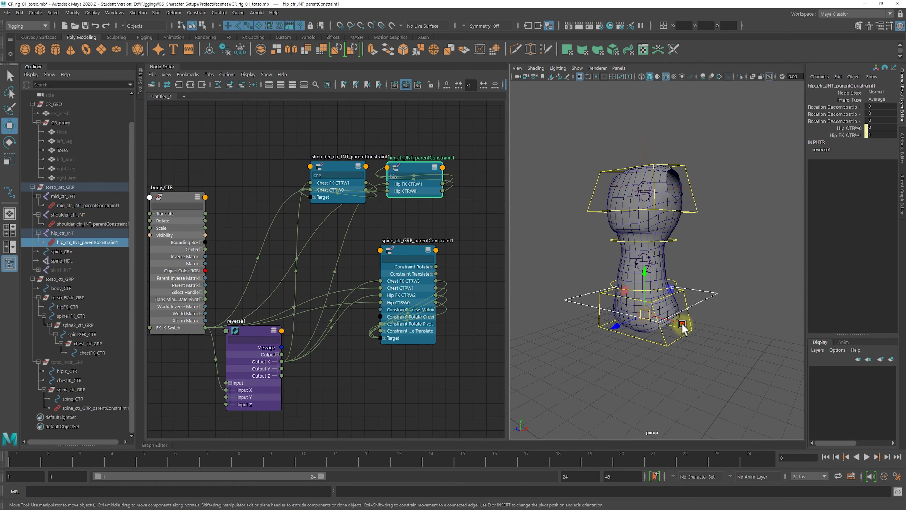
Test-move chestIK_CTR, hipIK_CTR and spine_CTR to check the torso bends.
{"action": "left_click", "coordinate": [716, 294]}
{"action": "key", "text": "f"}
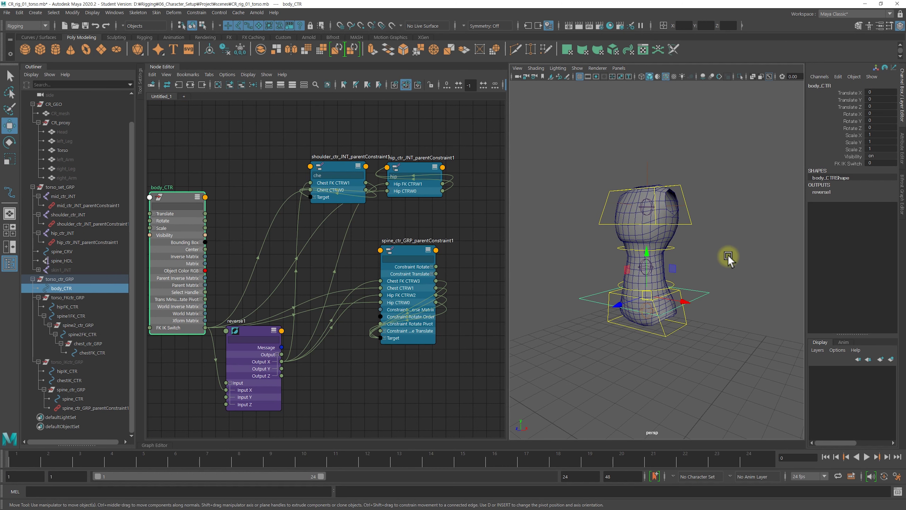
{"action": "key", "text": "q"}
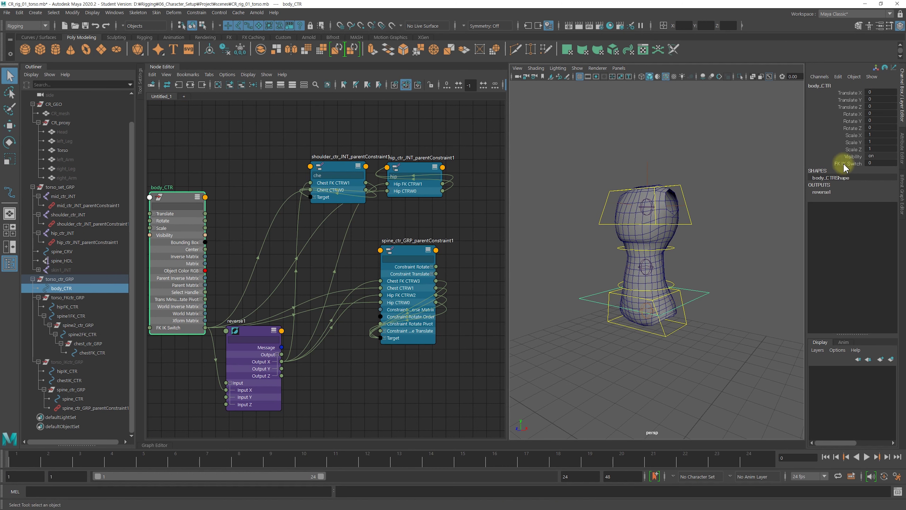
{"action": "left_click", "coordinate": [734, 227]}
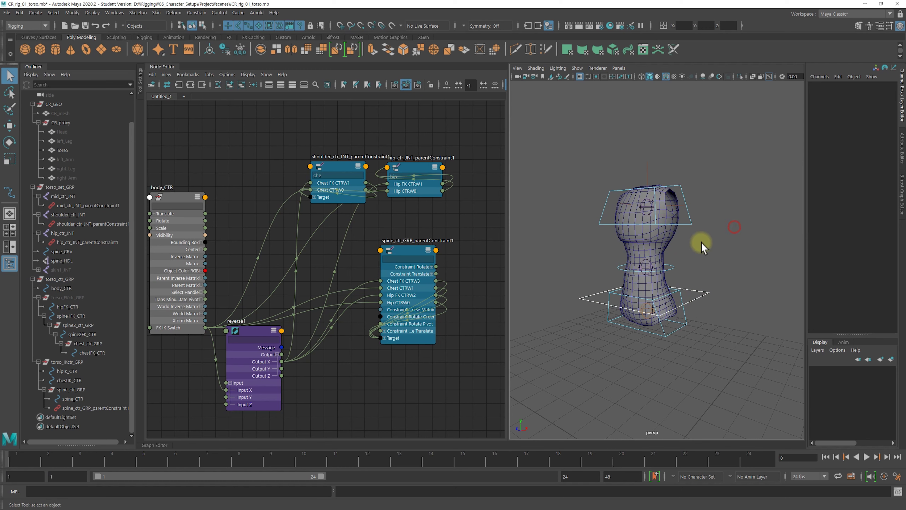
{"action": "left_click", "coordinate": [687, 229]}
{"action": "key", "text": "w"}
{"action": "mouse_move", "coordinate": [648, 208]}
{"action": "left_mouse_down"}
{"action": "mouse_move", "coordinate": [598, 187]}
{"action": "mouse_move", "coordinate": [648, 192]}
{"action": "left_mouse_up"}
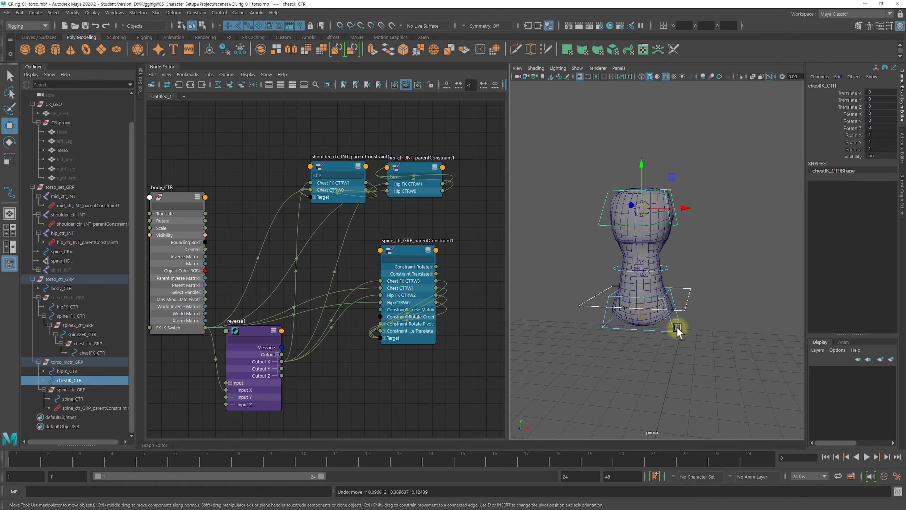
{"action": "left_click", "coordinate": [648, 314]}
{"action": "mouse_move", "coordinate": [647, 314]}
{"action": "left_mouse_down"}
{"action": "mouse_move", "coordinate": [599, 360]}
{"action": "mouse_move", "coordinate": [587, 338]}
{"action": "mouse_move", "coordinate": [648, 320]}
{"action": "left_mouse_up"}
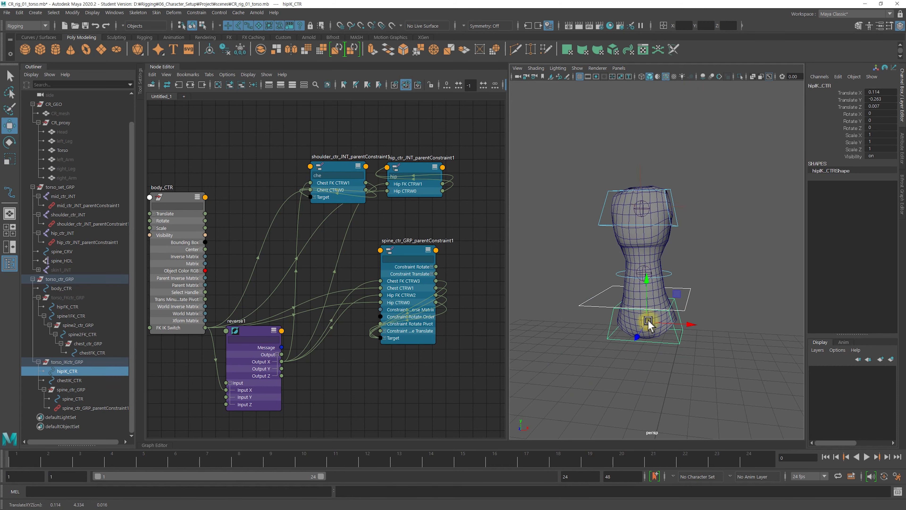
{"action": "left_click", "coordinate": [631, 269]}
{"action": "mouse_move", "coordinate": [631, 270]}
{"action": "left_mouse_down"}
{"action": "mouse_move", "coordinate": [673, 263]}
{"action": "mouse_move", "coordinate": [586, 267]}
{"action": "mouse_move", "coordinate": [633, 269]}
{"action": "left_mouse_up"}
{"action": "left_click", "coordinate": [719, 317]}
{"action": "left_click_drag", "start_coordinate": [719, 317], "coordinate": [712, 316], "text": "alt"}
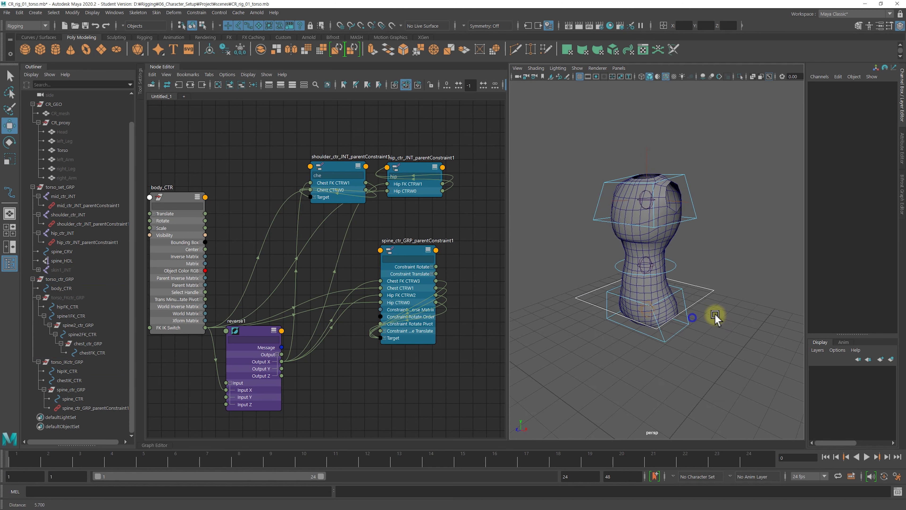
Change body_CTR's FK IK Switch value in the Channel Box.
{"action": "left_click", "coordinate": [713, 287]}
{"action": "left_click", "coordinate": [847, 163]}
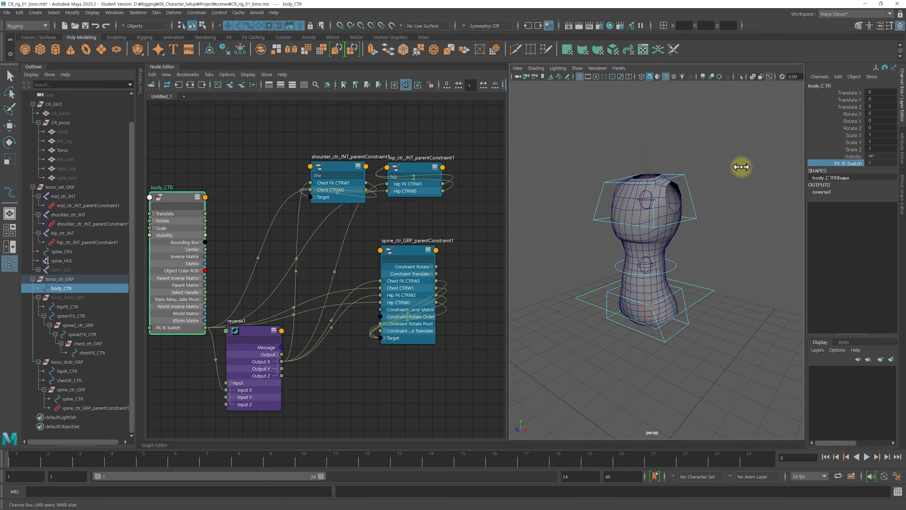
{"action": "middle_click_drag", "start_coordinate": [741, 167], "coordinate": [735, 194]}
{"action": "left_click", "coordinate": [724, 215]}
{"action": "key", "text": "w"}
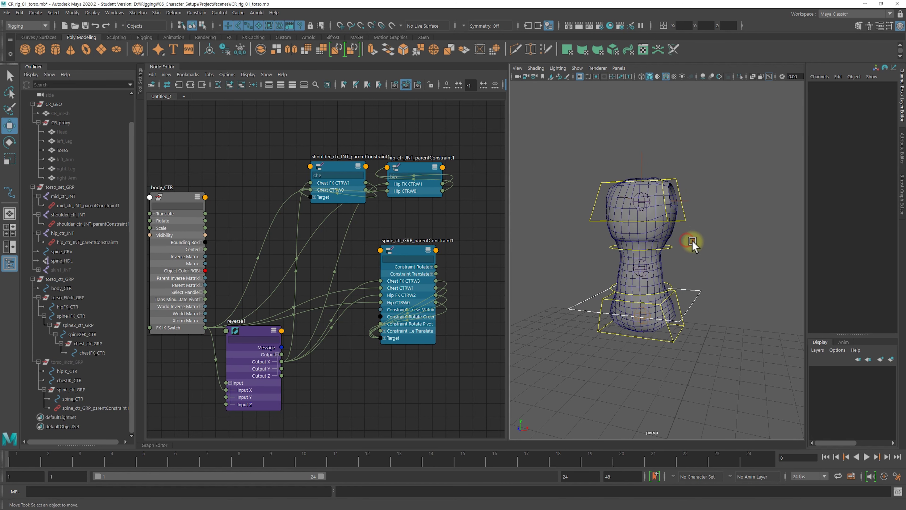
Test-rotate hipFK_CTR and chestFK_CTR, undoing the rotations afterward.
{"action": "left_click", "coordinate": [668, 337]}
{"action": "key", "text": "e"}
{"action": "mouse_move", "coordinate": [648, 313]}
{"action": "left_mouse_down"}
{"action": "mouse_move", "coordinate": [647, 295]}
{"action": "mouse_move", "coordinate": [672, 318]}
{"action": "left_mouse_up"}
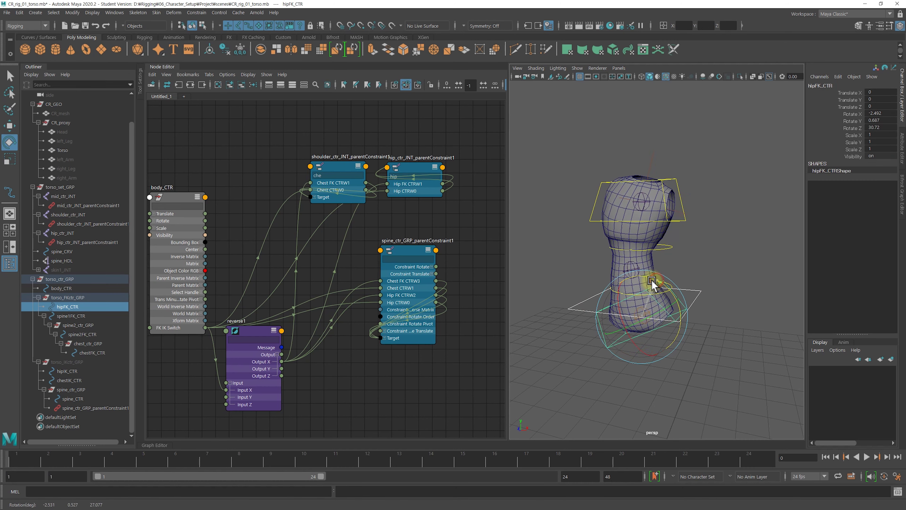
{"action": "left_click_drag", "start_coordinate": [672, 318], "coordinate": [695, 262]}
{"action": "key", "text": "ctrl+z"}
{"action": "key", "text": "ctrl+z"}
{"action": "left_click", "coordinate": [687, 227]}
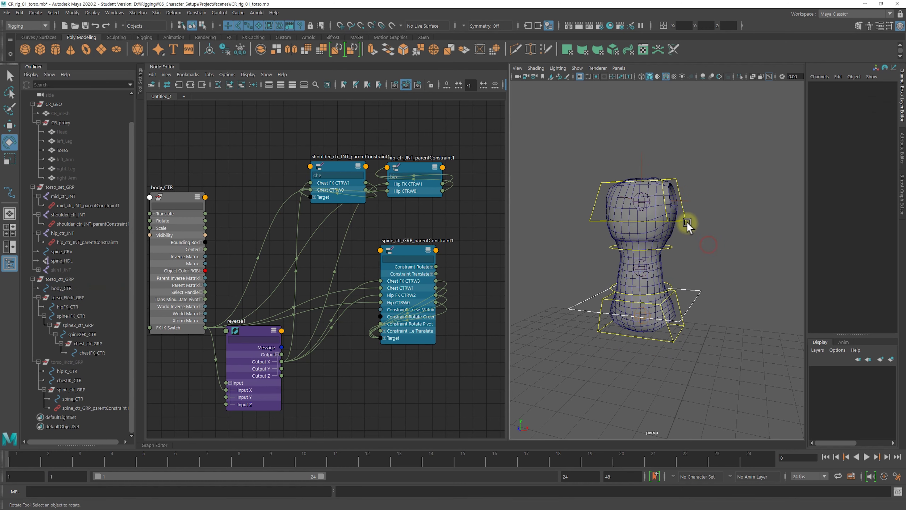
{"action": "mouse_move", "coordinate": [659, 204]}
{"action": "left_mouse_down"}
{"action": "mouse_move", "coordinate": [669, 183]}
{"action": "mouse_move", "coordinate": [657, 162]}
{"action": "mouse_move", "coordinate": [640, 192]}
{"action": "mouse_move", "coordinate": [643, 227]}
{"action": "mouse_move", "coordinate": [645, 204]}
{"action": "mouse_move", "coordinate": [611, 203]}
{"action": "left_mouse_up"}
{"action": "key", "text": "ctrl+z"}
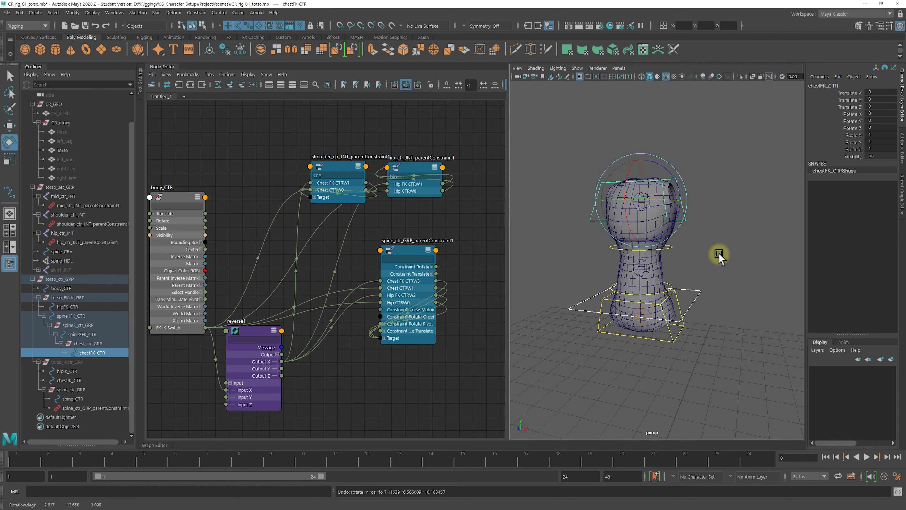
{"action": "key", "text": "ctrl+z"}
{"action": "left_click", "coordinate": [672, 288]}
{"action": "mouse_move", "coordinate": [651, 284]}
{"action": "left_mouse_down"}
{"action": "mouse_move", "coordinate": [629, 266]}
{"action": "mouse_move", "coordinate": [611, 290]}
{"action": "mouse_move", "coordinate": [653, 259]}
{"action": "mouse_move", "coordinate": [631, 266]}
{"action": "mouse_move", "coordinate": [646, 256]}
{"action": "mouse_move", "coordinate": [699, 252]}
{"action": "left_mouse_up"}
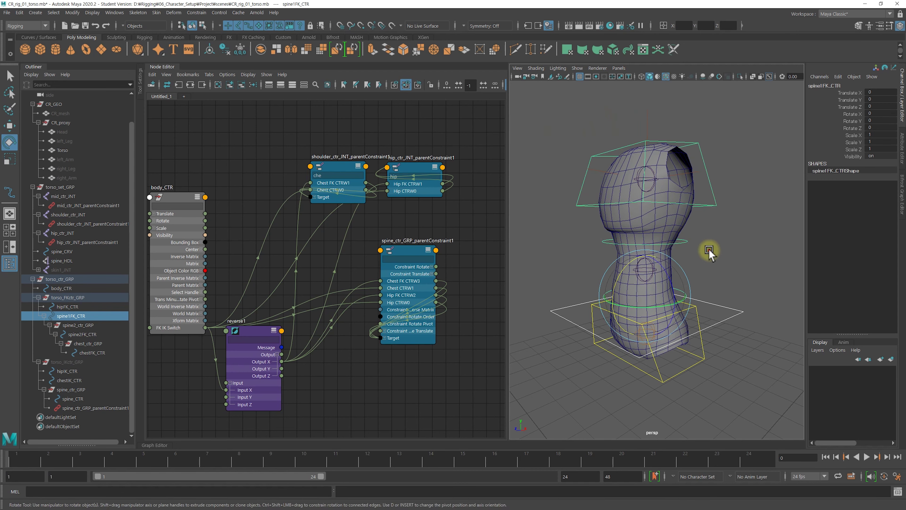
{"action": "left_click", "coordinate": [684, 250]}
{"action": "mouse_move", "coordinate": [629, 206]}
{"action": "left_mouse_down"}
{"action": "mouse_move", "coordinate": [608, 232]}
{"action": "mouse_move", "coordinate": [646, 197]}
{"action": "mouse_move", "coordinate": [613, 236]}
{"action": "mouse_move", "coordinate": [658, 208]}
{"action": "mouse_move", "coordinate": [722, 211]}
{"action": "left_mouse_up"}
{"action": "left_click", "coordinate": [722, 210]}
{"action": "left_click", "coordinate": [658, 196]}
{"action": "mouse_move", "coordinate": [658, 195]}
{"action": "left_mouse_down"}
{"action": "mouse_move", "coordinate": [634, 202]}
{"action": "mouse_move", "coordinate": [676, 184]}
{"action": "mouse_move", "coordinate": [621, 196]}
{"action": "mouse_move", "coordinate": [698, 202]}
{"action": "mouse_move", "coordinate": [735, 232]}
{"action": "mouse_move", "coordinate": [694, 273]}
{"action": "left_mouse_up"}
{"action": "left_click", "coordinate": [734, 236]}
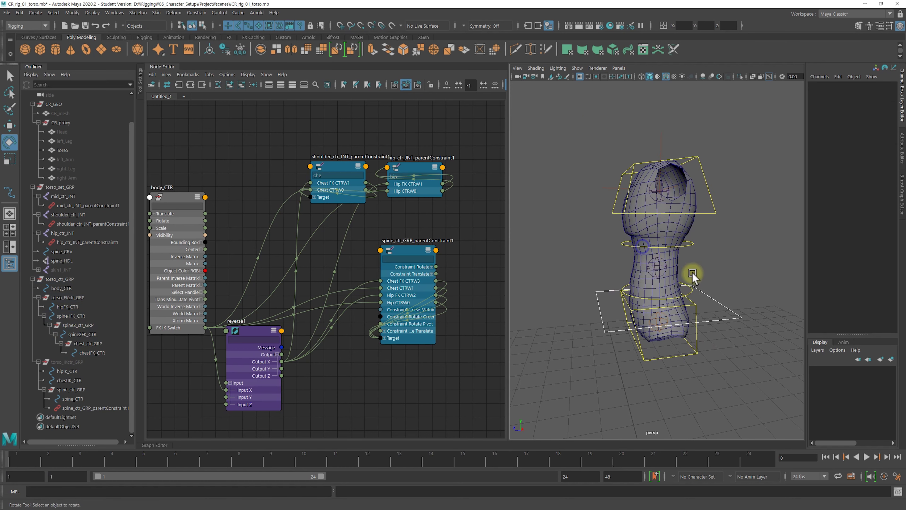
{"action": "left_click", "coordinate": [693, 291]}
{"action": "left_click", "coordinate": [735, 246]}
{"action": "left_click", "coordinate": [699, 295]}
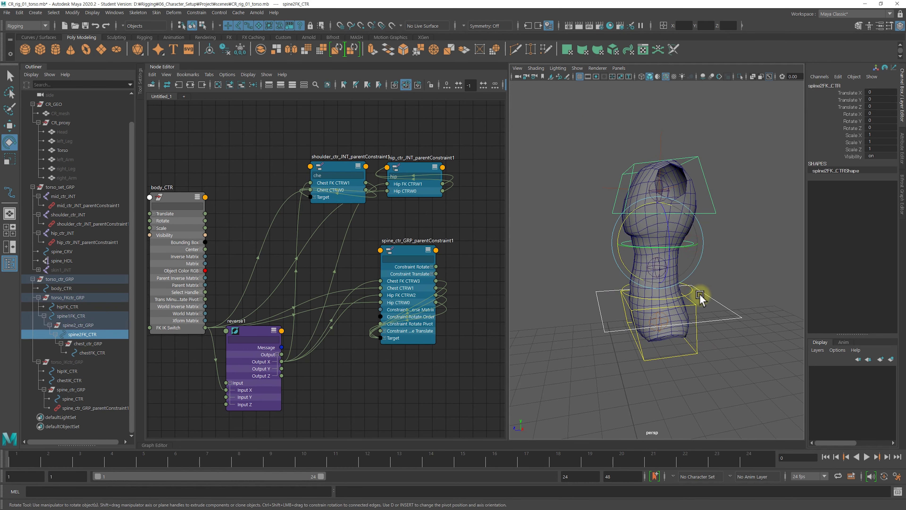
{"action": "left_click", "coordinate": [693, 292], "text": "shift"}
{"action": "mouse_move", "coordinate": [642, 252]}
{"action": "left_mouse_down"}
{"action": "mouse_move", "coordinate": [624, 272]}
{"action": "mouse_move", "coordinate": [653, 259]}
{"action": "mouse_move", "coordinate": [674, 273]}
{"action": "mouse_move", "coordinate": [653, 260]}
{"action": "mouse_move", "coordinate": [625, 282]}
{"action": "mouse_move", "coordinate": [629, 259]}
{"action": "mouse_move", "coordinate": [593, 253]}
{"action": "mouse_move", "coordinate": [677, 259]}
{"action": "mouse_move", "coordinate": [641, 264]}
{"action": "left_mouse_up"}
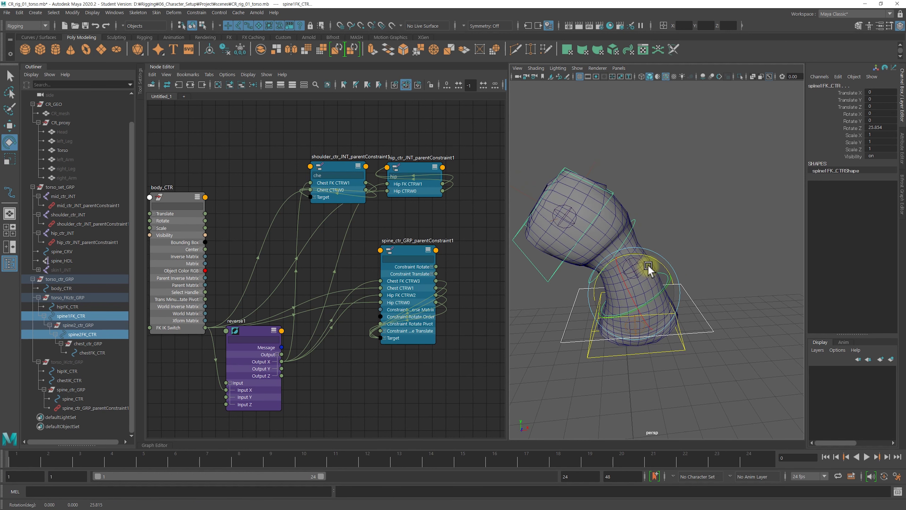
{"action": "key", "text": "ctrl+z"}
{"action": "left_click", "coordinate": [719, 235]}
{"action": "mouse_move", "coordinate": [753, 243]}
{"action": "left_mouse_down", "text": "alt"}
{"action": "mouse_move", "coordinate": [660, 239]}
{"action": "mouse_move", "coordinate": [722, 251]}
{"action": "left_mouse_up", "text": "alt"}
{"action": "left_click", "coordinate": [667, 248]}
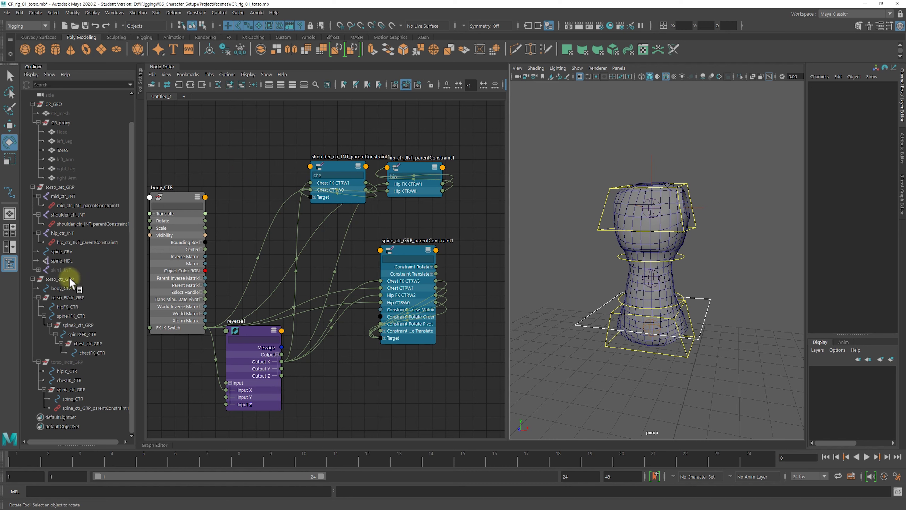
Inspect torso_set_GRP, shoulder_ctr_JNT and hip_ctr_JNT in the Outliner hierarchy.
{"action": "left_click", "coordinate": [61, 188]}
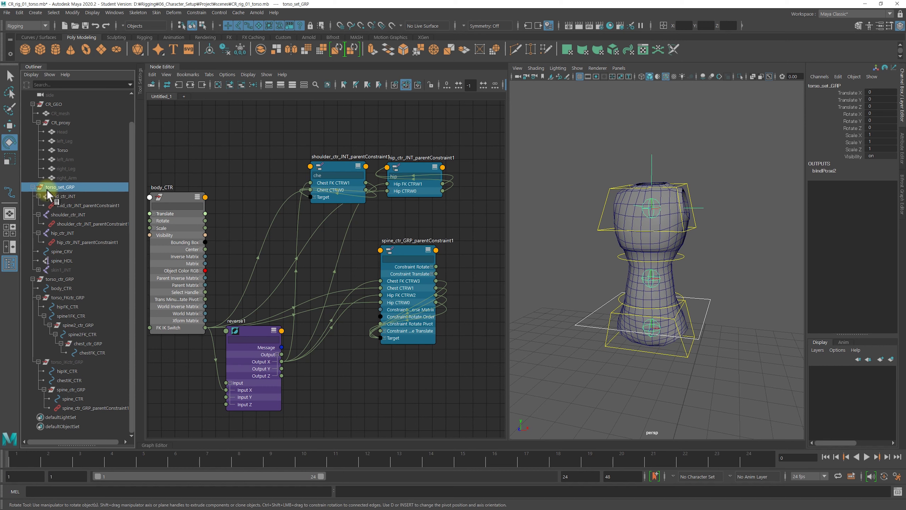
{"action": "left_click_drag", "start_coordinate": [96, 234], "coordinate": [42, 280]}
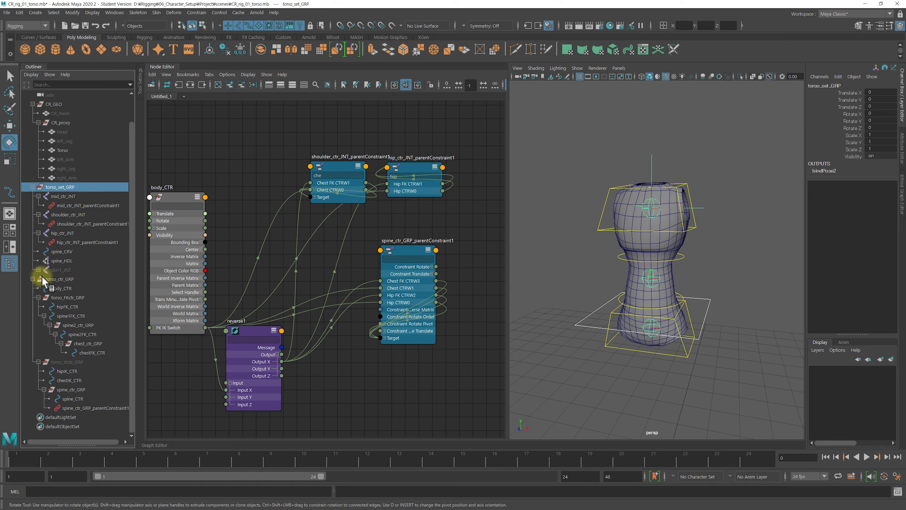
{"action": "mouse_move", "coordinate": [66, 188]}
{"action": "left_mouse_down"}
{"action": "mouse_move", "coordinate": [63, 302]}
{"action": "mouse_move", "coordinate": [90, 351]}
{"action": "mouse_move", "coordinate": [81, 335]}
{"action": "mouse_move", "coordinate": [59, 378]}
{"action": "mouse_move", "coordinate": [79, 323]}
{"action": "mouse_move", "coordinate": [71, 313]}
{"action": "mouse_move", "coordinate": [67, 370]}
{"action": "mouse_move", "coordinate": [61, 251]}
{"action": "mouse_move", "coordinate": [71, 211]}
{"action": "left_mouse_up"}
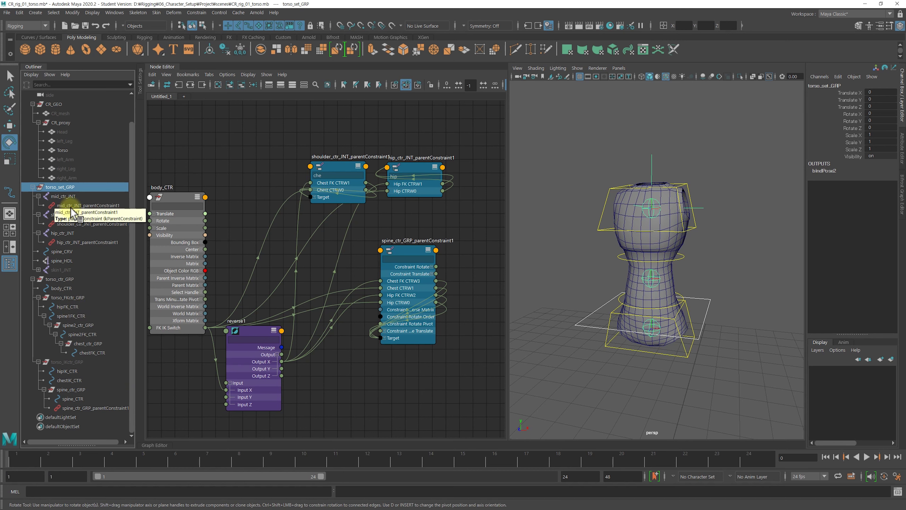
{"action": "left_click", "coordinate": [66, 214]}
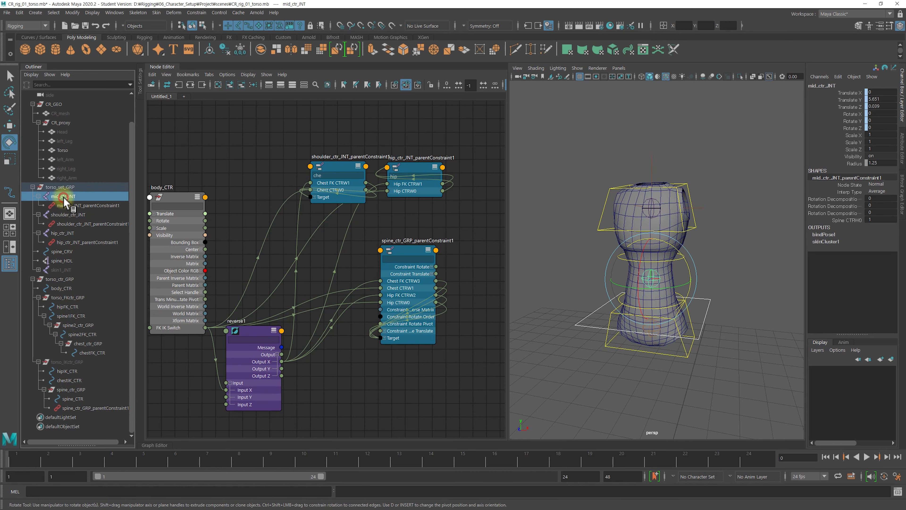
{"action": "left_click", "coordinate": [61, 233]}
{"action": "left_click_drag", "start_coordinate": [49, 209], "coordinate": [51, 212]}
{"action": "middle_click_drag", "start_coordinate": [67, 194], "coordinate": [85, 212]}
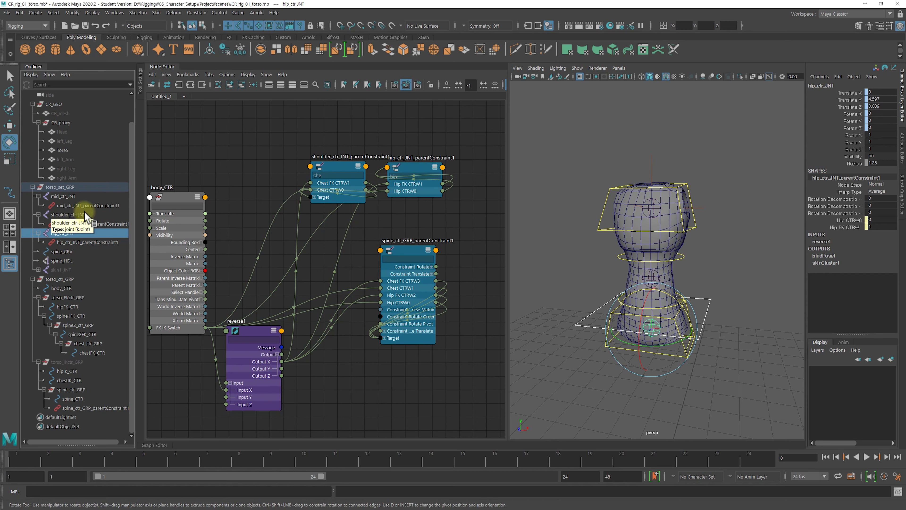
{"action": "mouse_move", "coordinate": [72, 263]}
{"action": "middle_mouse_down"}
{"action": "mouse_move", "coordinate": [103, 288]}
{"action": "mouse_move", "coordinate": [90, 287]}
{"action": "middle_mouse_up"}
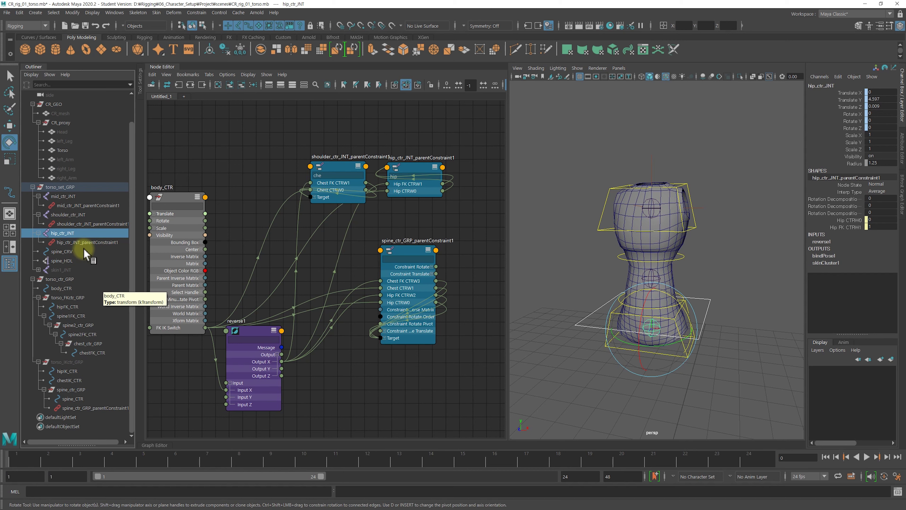
Reposition the shoulder and hip parent-constraint nodes in the graph, then select body_CTR.
{"action": "left_click", "coordinate": [84, 242]}
{"action": "left_click", "coordinate": [85, 224]}
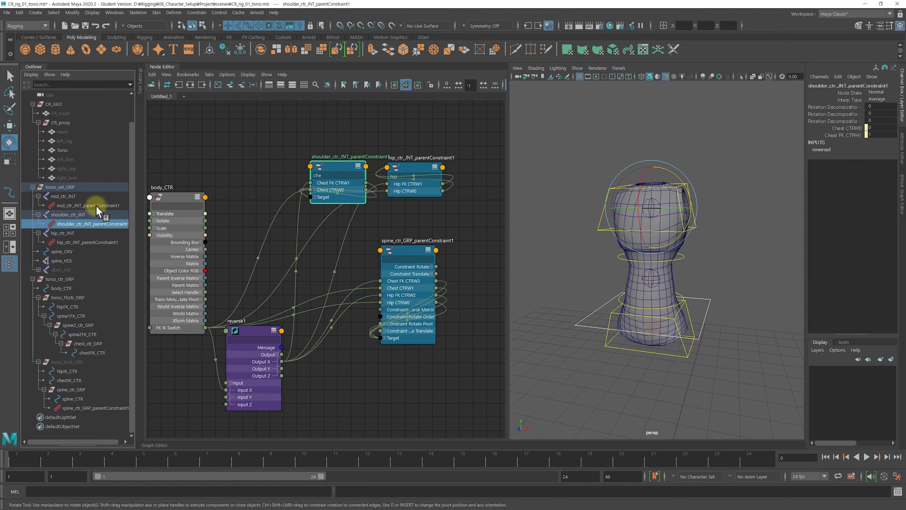
{"action": "left_click", "coordinate": [96, 207]}
{"action": "left_click", "coordinate": [96, 224]}
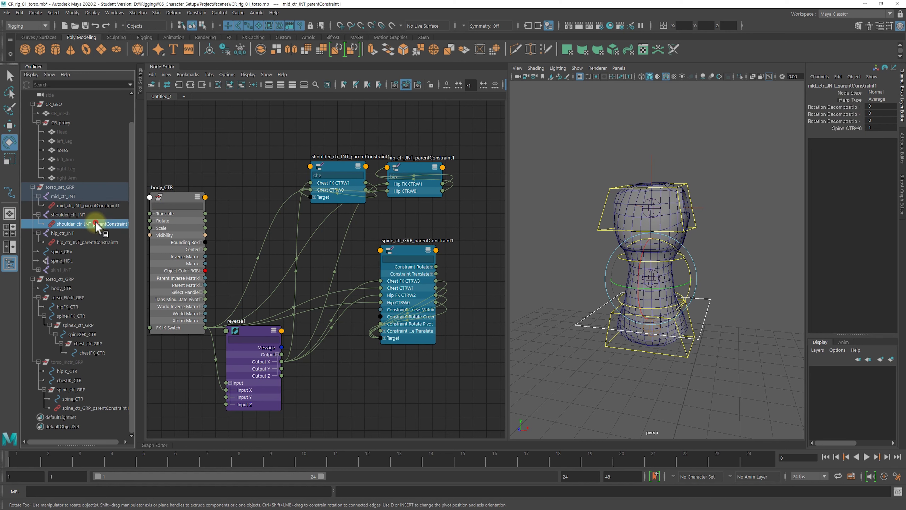
{"action": "left_click_drag", "start_coordinate": [364, 172], "coordinate": [348, 166]}
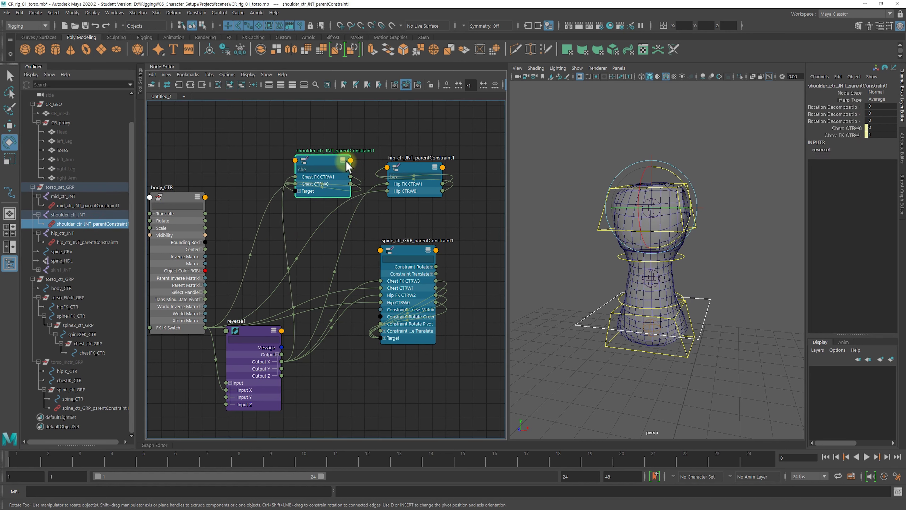
{"action": "left_click_drag", "start_coordinate": [404, 171], "coordinate": [405, 176]}
{"action": "left_click", "coordinate": [172, 198]}
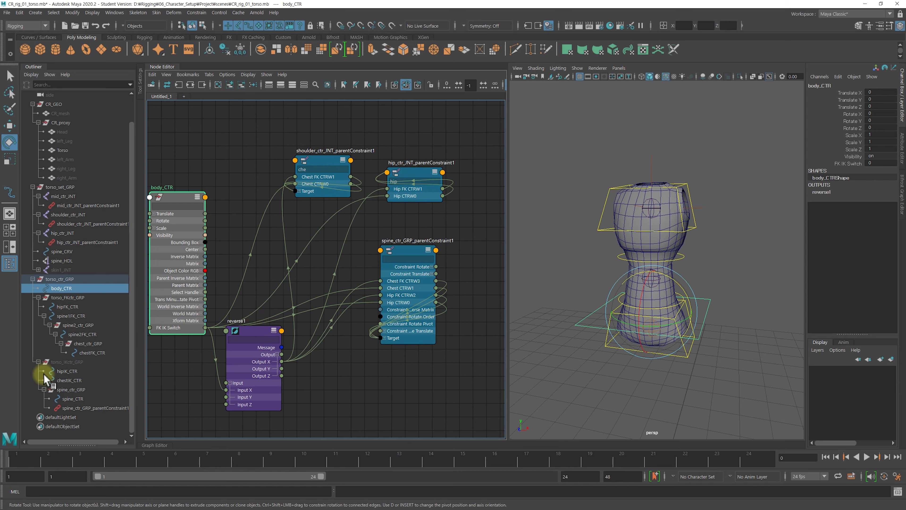
Collapse torso_IKctr_GRP in the Outliner and select torso_FKctr_GRP, then body_CTR.
{"action": "left_click", "coordinate": [130, 355]}
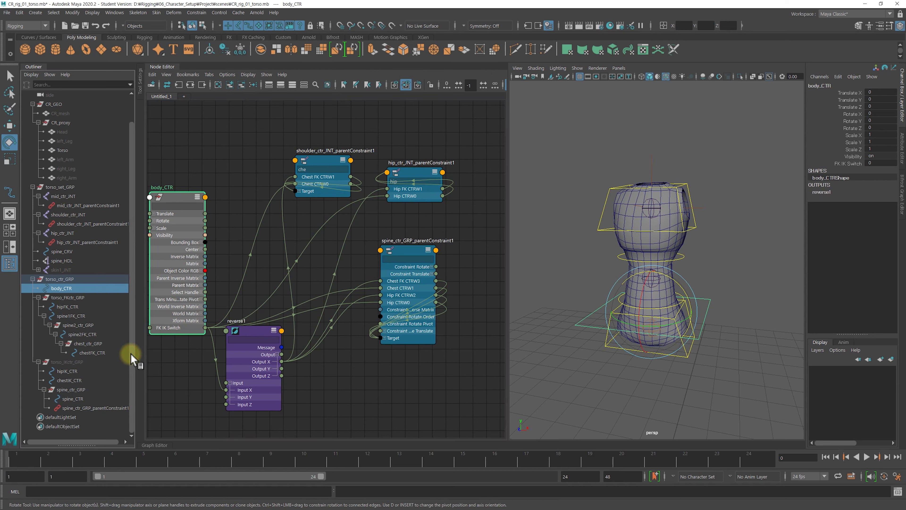
{"action": "left_click", "coordinate": [570, 247]}
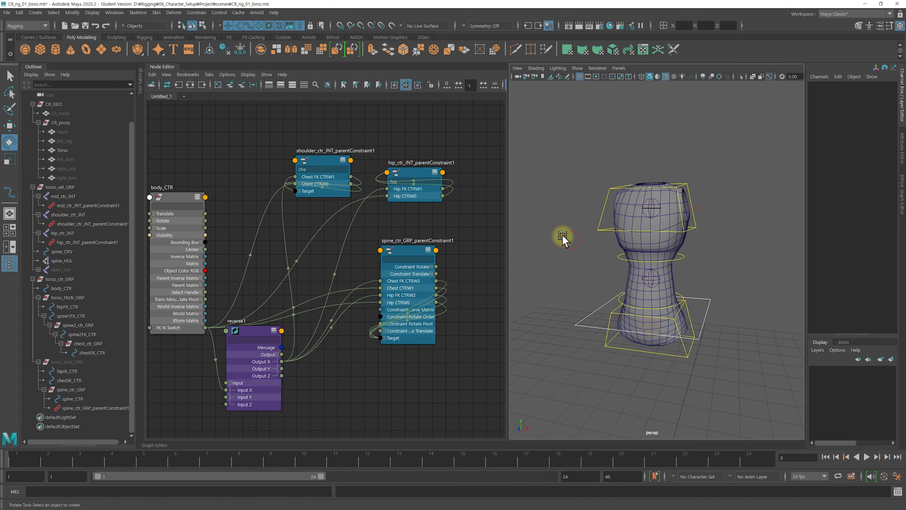
{"action": "mouse_move", "coordinate": [85, 364]}
{"action": "middle_mouse_down"}
{"action": "mouse_move", "coordinate": [81, 338]}
{"action": "mouse_move", "coordinate": [40, 362]}
{"action": "middle_mouse_up"}
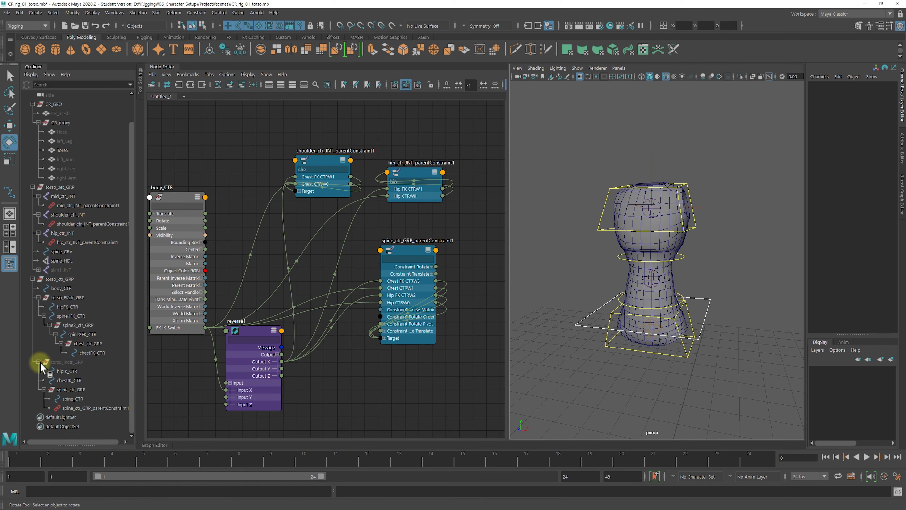
{"action": "left_click", "coordinate": [39, 362]}
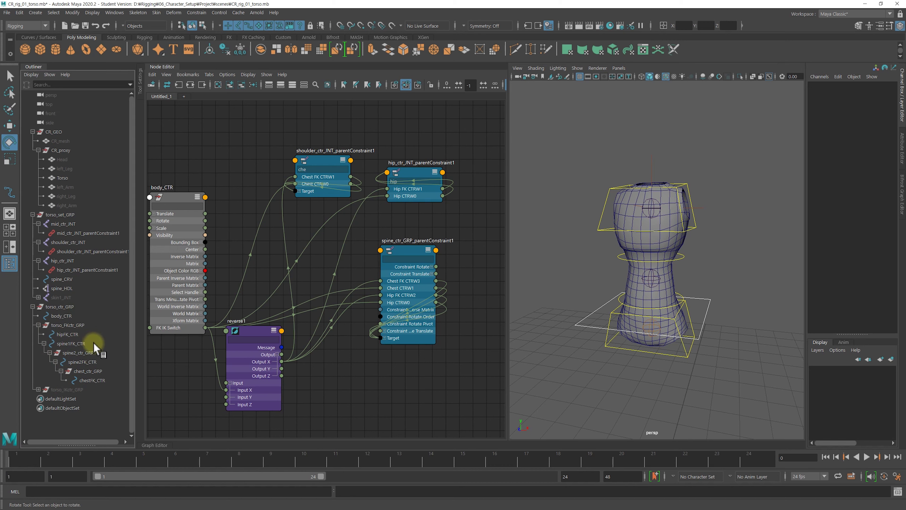
{"action": "left_click", "coordinate": [66, 326]}
{"action": "left_click", "coordinate": [65, 317]}
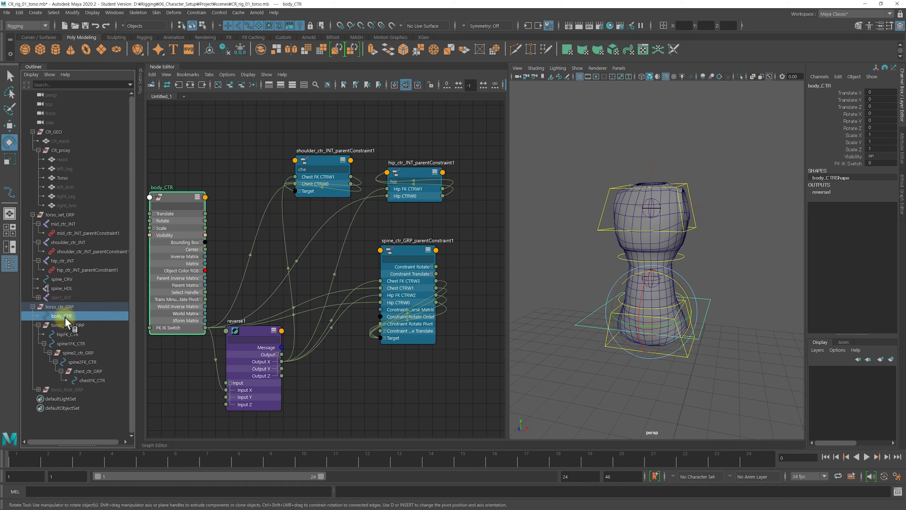
Test-move and rotate hipFK_CTR, undoing each change.
{"action": "left_click_drag", "start_coordinate": [635, 317], "coordinate": [745, 244], "text": "alt"}
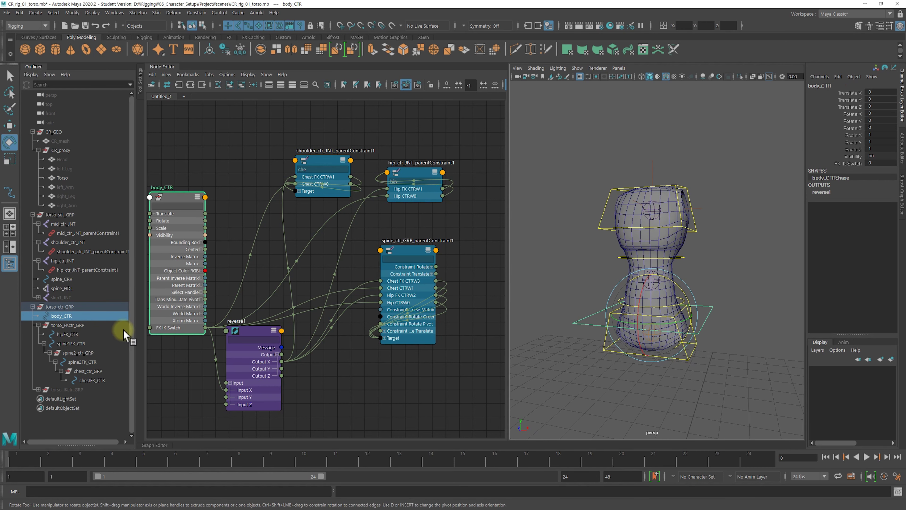
{"action": "middle_click_drag", "start_coordinate": [95, 334], "coordinate": [728, 339]}
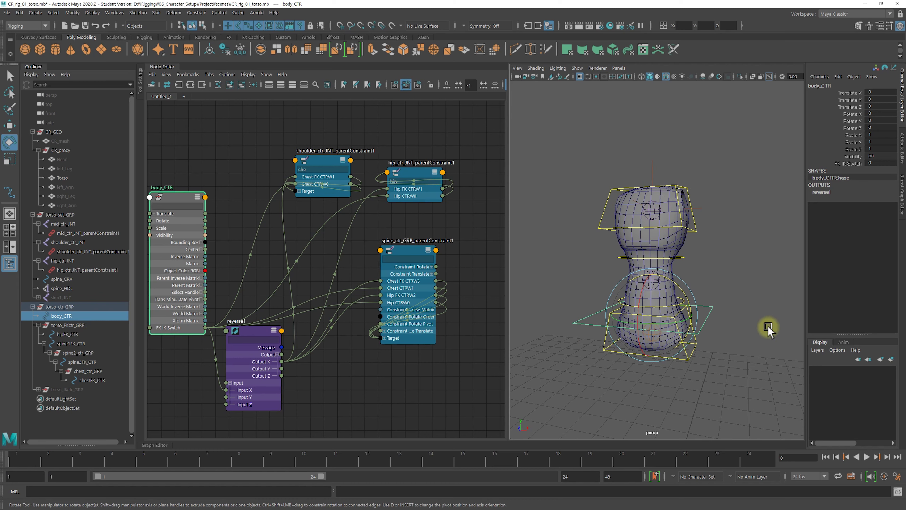
{"action": "left_click", "coordinate": [728, 340]}
{"action": "left_click_drag", "start_coordinate": [728, 339], "coordinate": [724, 312], "text": "alt"}
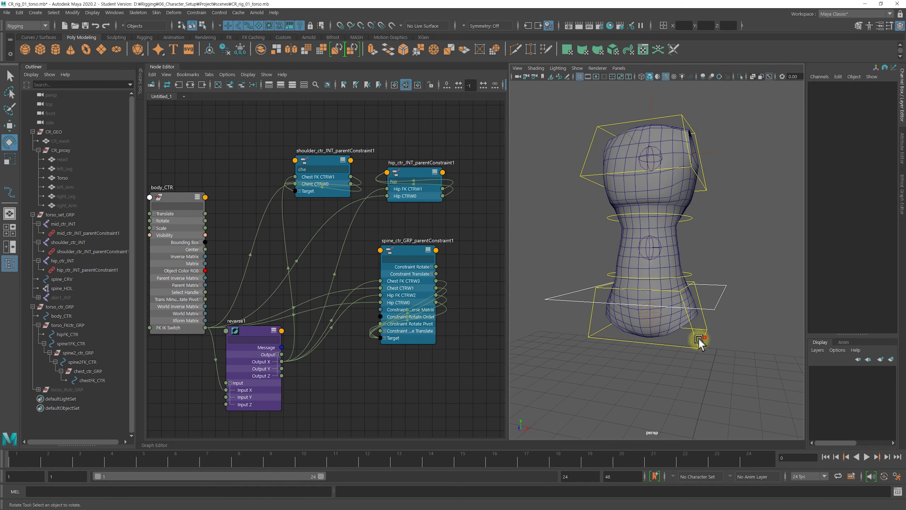
{"action": "left_click", "coordinate": [699, 334]}
{"action": "key", "text": "w"}
{"action": "mouse_move", "coordinate": [667, 325]}
{"action": "left_mouse_down"}
{"action": "mouse_move", "coordinate": [642, 341]}
{"action": "mouse_move", "coordinate": [634, 299]}
{"action": "mouse_move", "coordinate": [630, 312]}
{"action": "left_mouse_up"}
{"action": "key", "text": "ctrl+z"}
{"action": "key", "text": "e"}
{"action": "key", "text": "ctrl+z"}
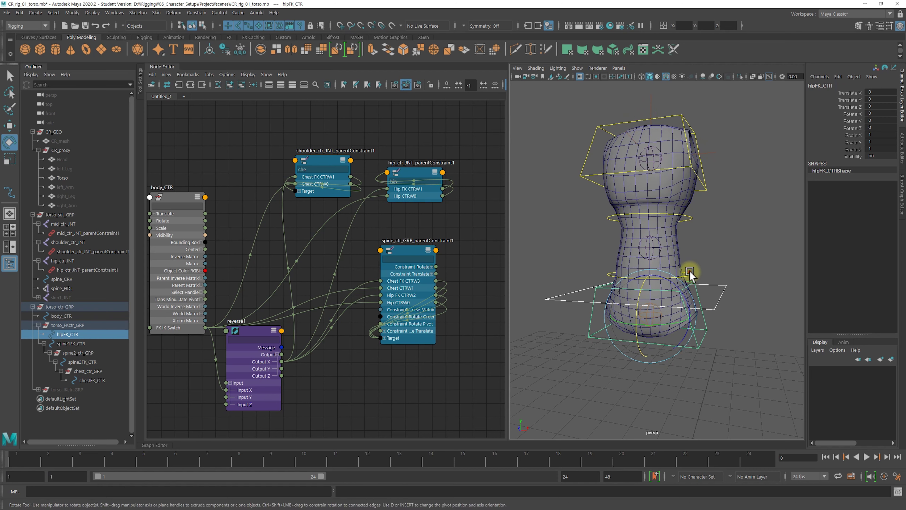
Test-rotate spine1FK_CTR, undo it, and select torso_FKctr_GRP.
{"action": "left_click", "coordinate": [690, 275]}
{"action": "left_click_drag", "start_coordinate": [679, 252], "coordinate": [664, 250]}
{"action": "key", "text": "ctrl+z"}
{"action": "left_click", "coordinate": [722, 286]}
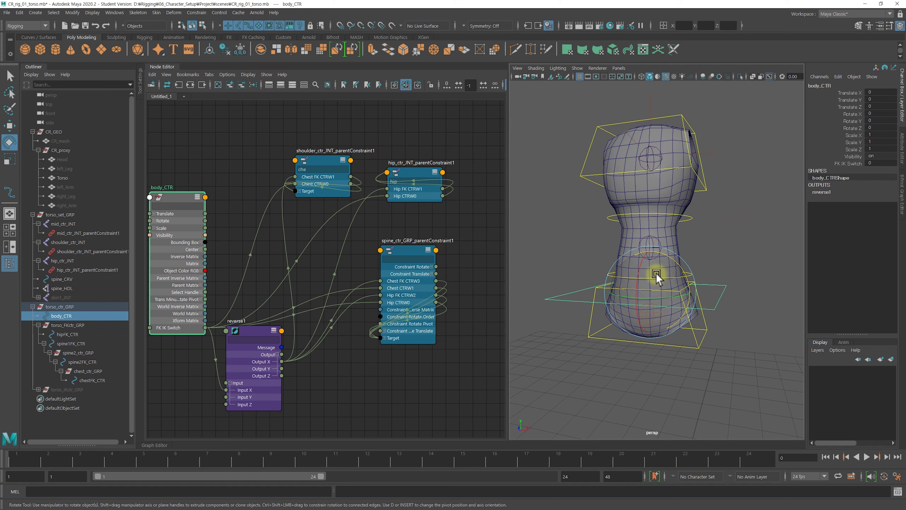
{"action": "left_click", "coordinate": [78, 325]}
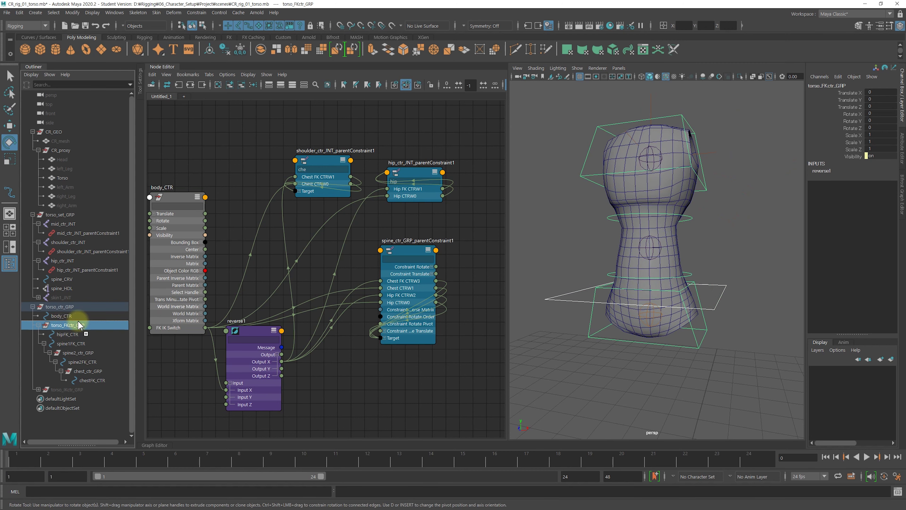
Parent torso_FKctr_GRP under body_CTR and expand the FK control hierarchy.
{"action": "middle_click_drag", "start_coordinate": [78, 319], "coordinate": [77, 317]}
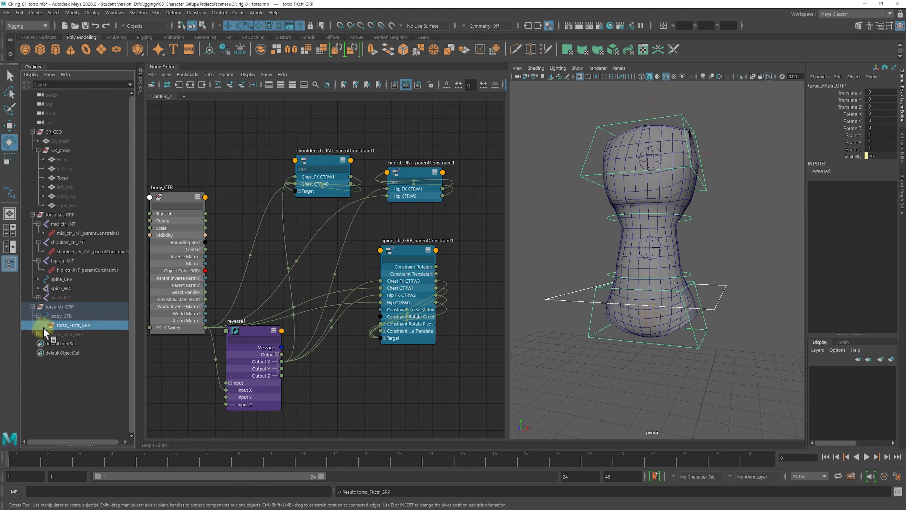
{"action": "left_click", "coordinate": [49, 344]}
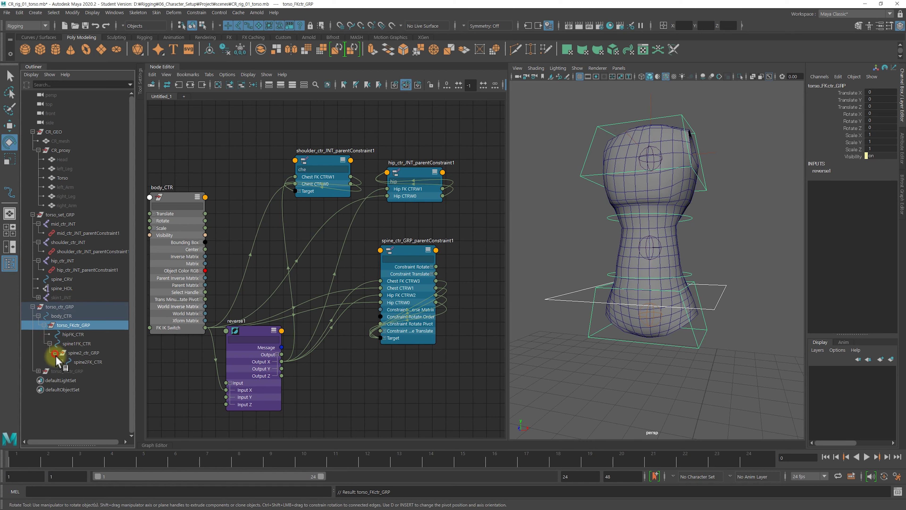
{"action": "left_click", "coordinate": [61, 361]}
{"action": "left_click", "coordinate": [633, 394]}
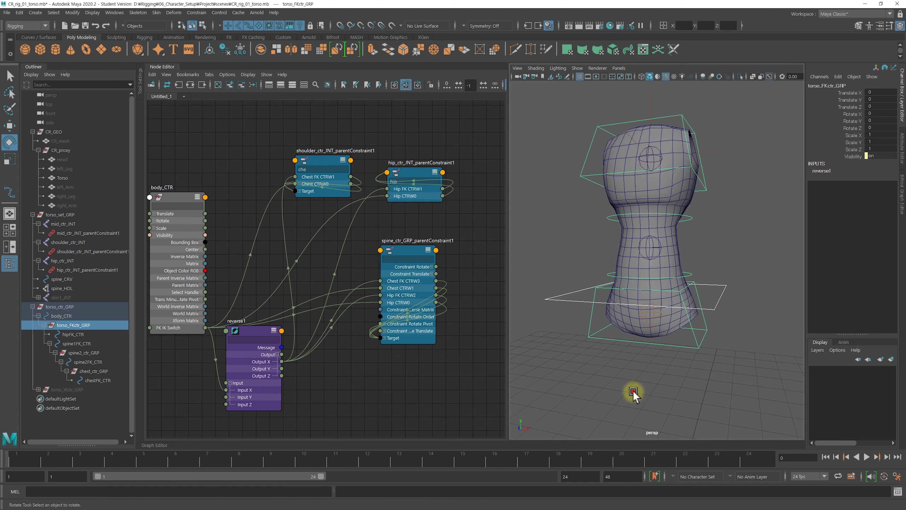
Test-move and rotate body_CTR to confirm the torso follows, undoing both.
{"action": "left_click", "coordinate": [722, 299]}
{"action": "right_click_drag", "start_coordinate": [753, 315], "coordinate": [670, 320], "text": "alt"}
{"action": "key", "text": "w"}
{"action": "mouse_move", "coordinate": [670, 315]}
{"action": "left_mouse_down"}
{"action": "mouse_move", "coordinate": [607, 273]}
{"action": "mouse_move", "coordinate": [635, 296]}
{"action": "left_mouse_up"}
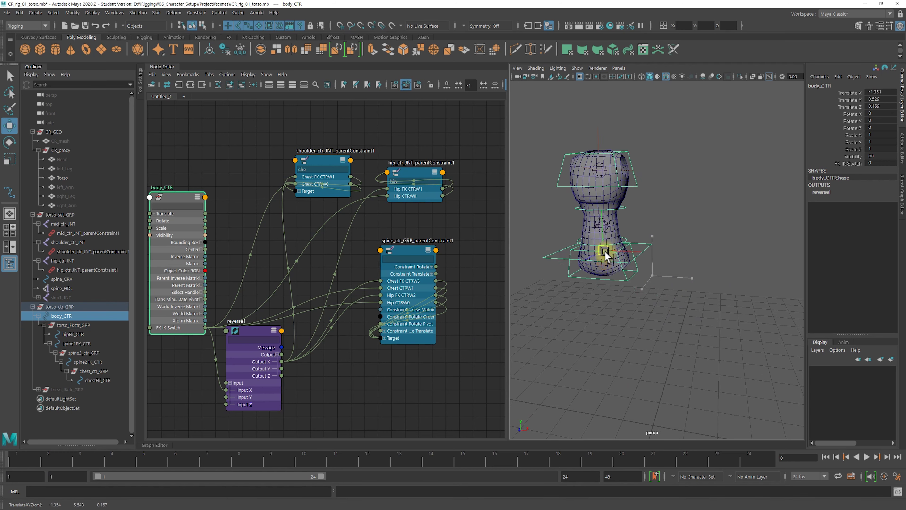
{"action": "key", "text": "ctrl+z"}
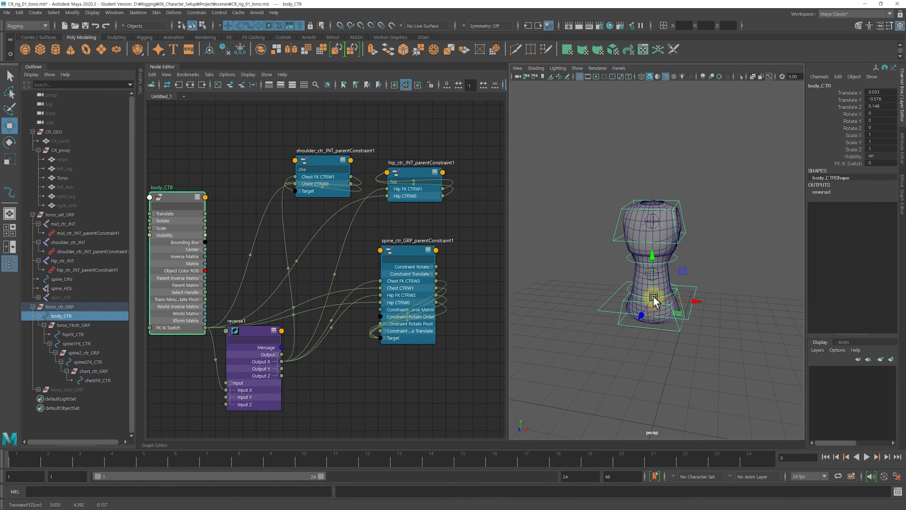
{"action": "key", "text": "ctrl+z"}
{"action": "key", "text": "e"}
{"action": "left_click_drag", "start_coordinate": [666, 267], "coordinate": [651, 285]}
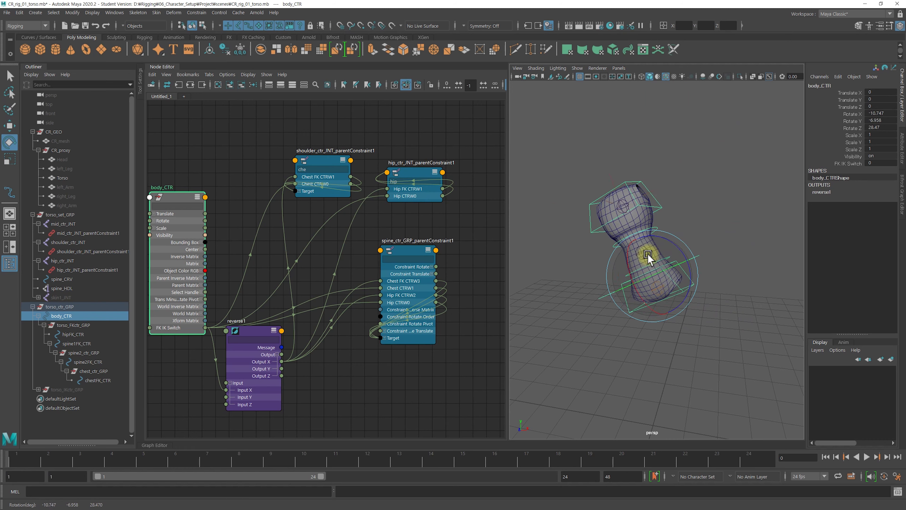
{"action": "key", "text": "ctrl+z"}
{"action": "left_click", "coordinate": [725, 229]}
{"action": "mouse_move", "coordinate": [687, 245]}
{"action": "left_mouse_down", "text": "alt"}
{"action": "mouse_move", "coordinate": [573, 257]}
{"action": "mouse_move", "coordinate": [719, 261]}
{"action": "mouse_move", "coordinate": [696, 272]}
{"action": "mouse_move", "coordinate": [753, 253]}
{"action": "mouse_move", "coordinate": [708, 253]}
{"action": "mouse_move", "coordinate": [715, 247]}
{"action": "mouse_move", "coordinate": [694, 257]}
{"action": "mouse_move", "coordinate": [708, 255]}
{"action": "mouse_move", "coordinate": [700, 243]}
{"action": "mouse_move", "coordinate": [694, 253]}
{"action": "mouse_move", "coordinate": [739, 248]}
{"action": "left_mouse_up", "text": "alt"}
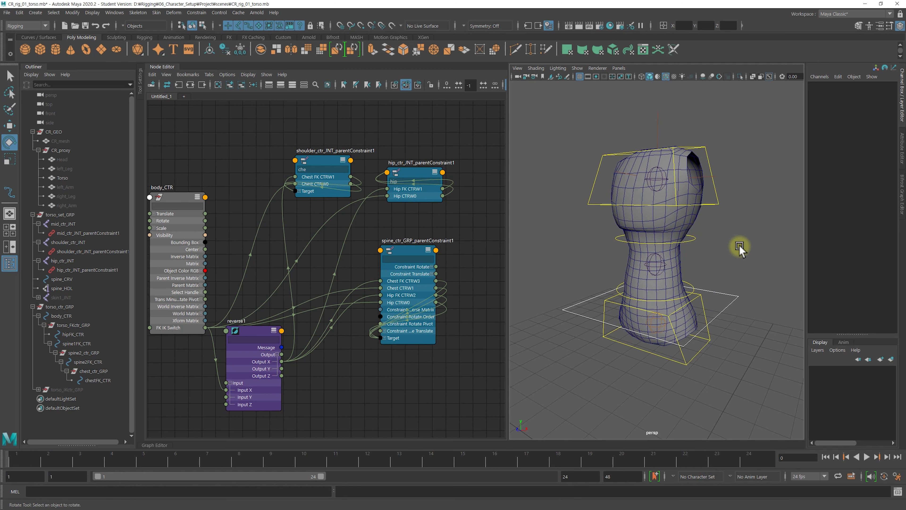